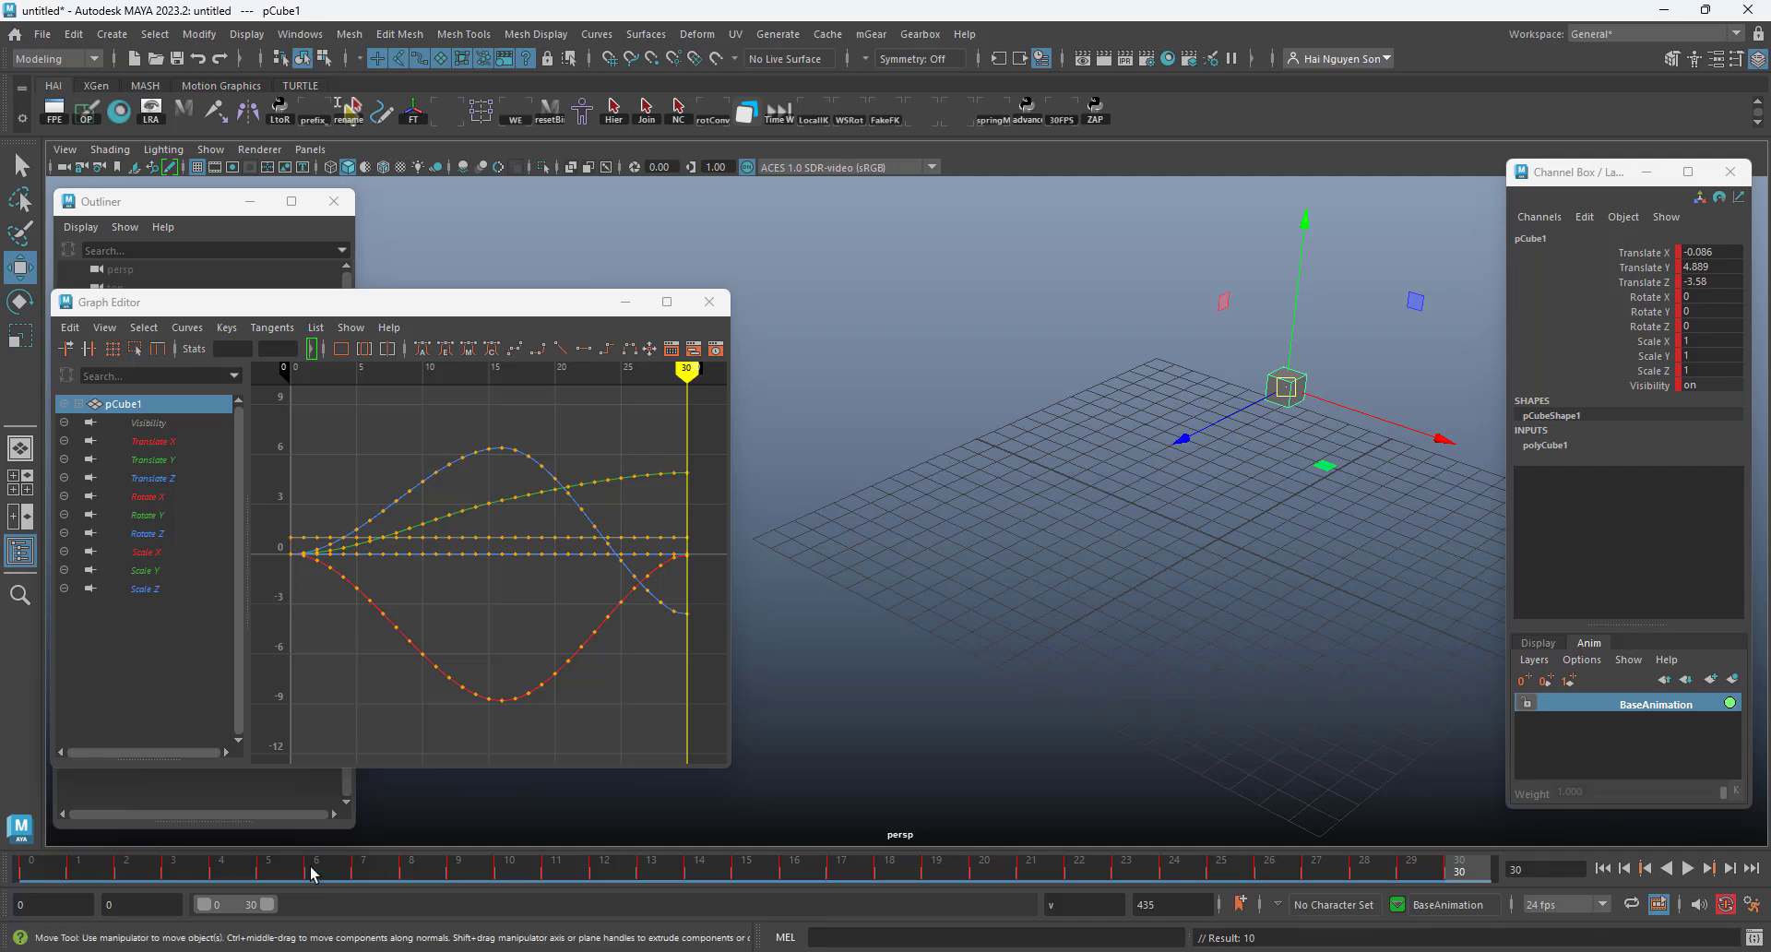
# - Play the cube's baked animation from the start, then stop it
pyautogui.click(40, 866)
pyautogui.hotkey('alt', 'v')
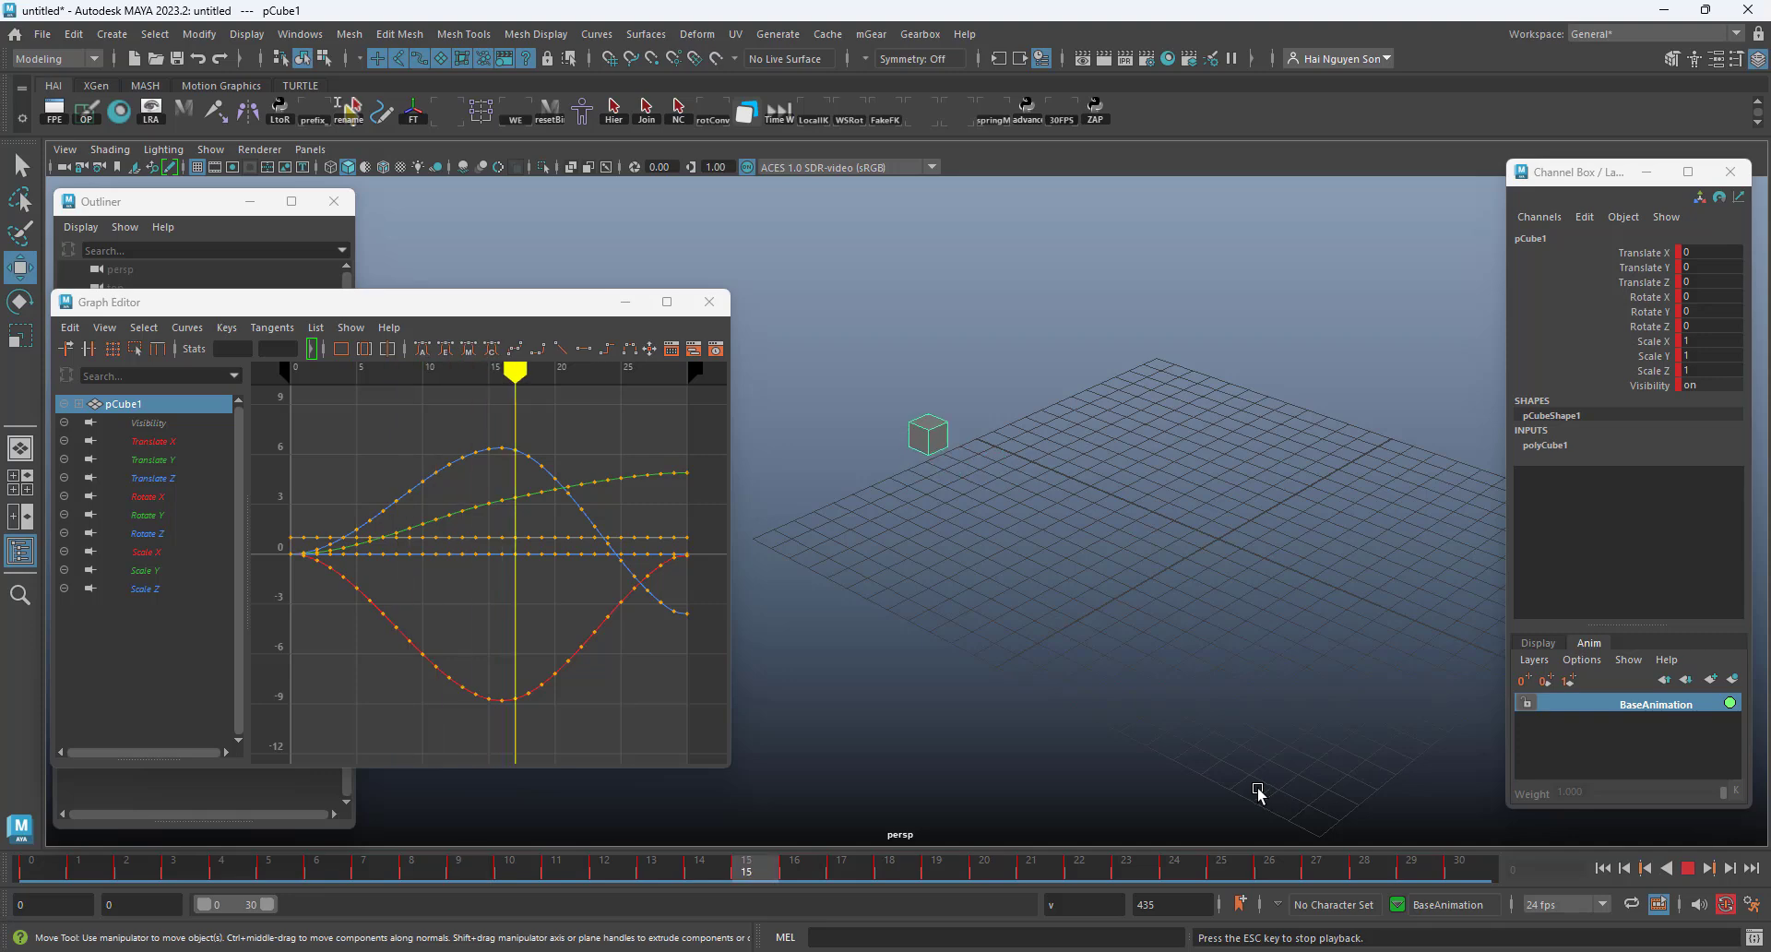
pyautogui.press('Escape')
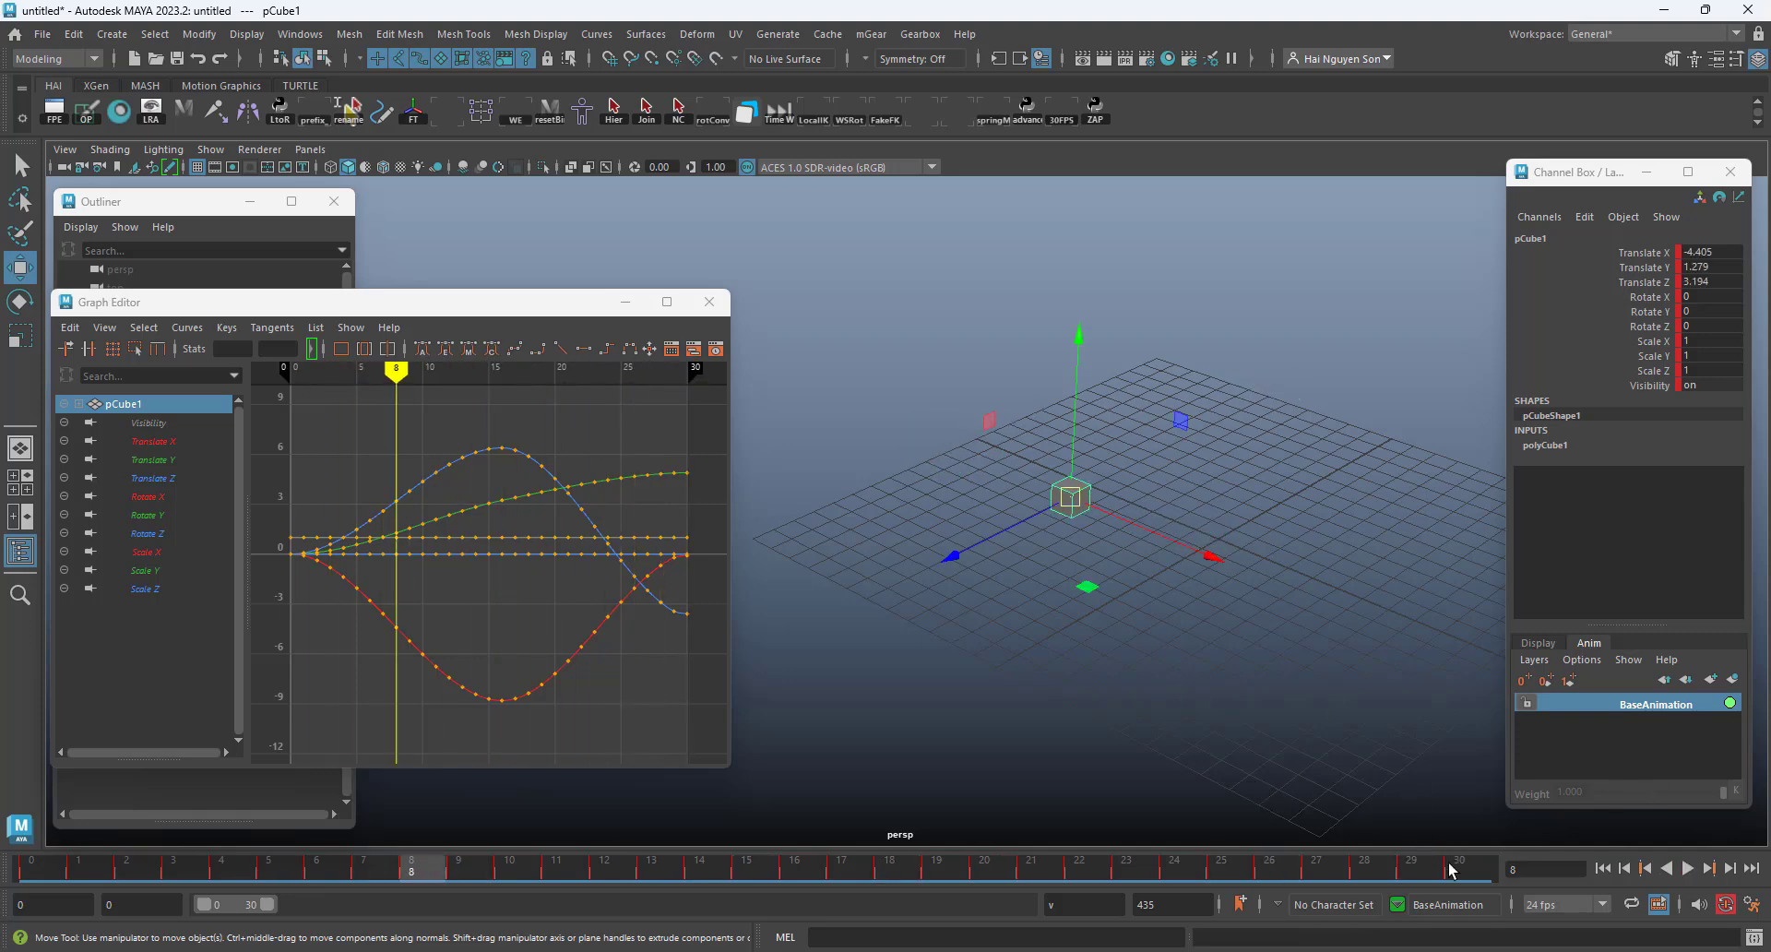
# - Inspect frames 30 and 29, then mark frames 24 through 30 on the time slider
pyautogui.click(30, 874)
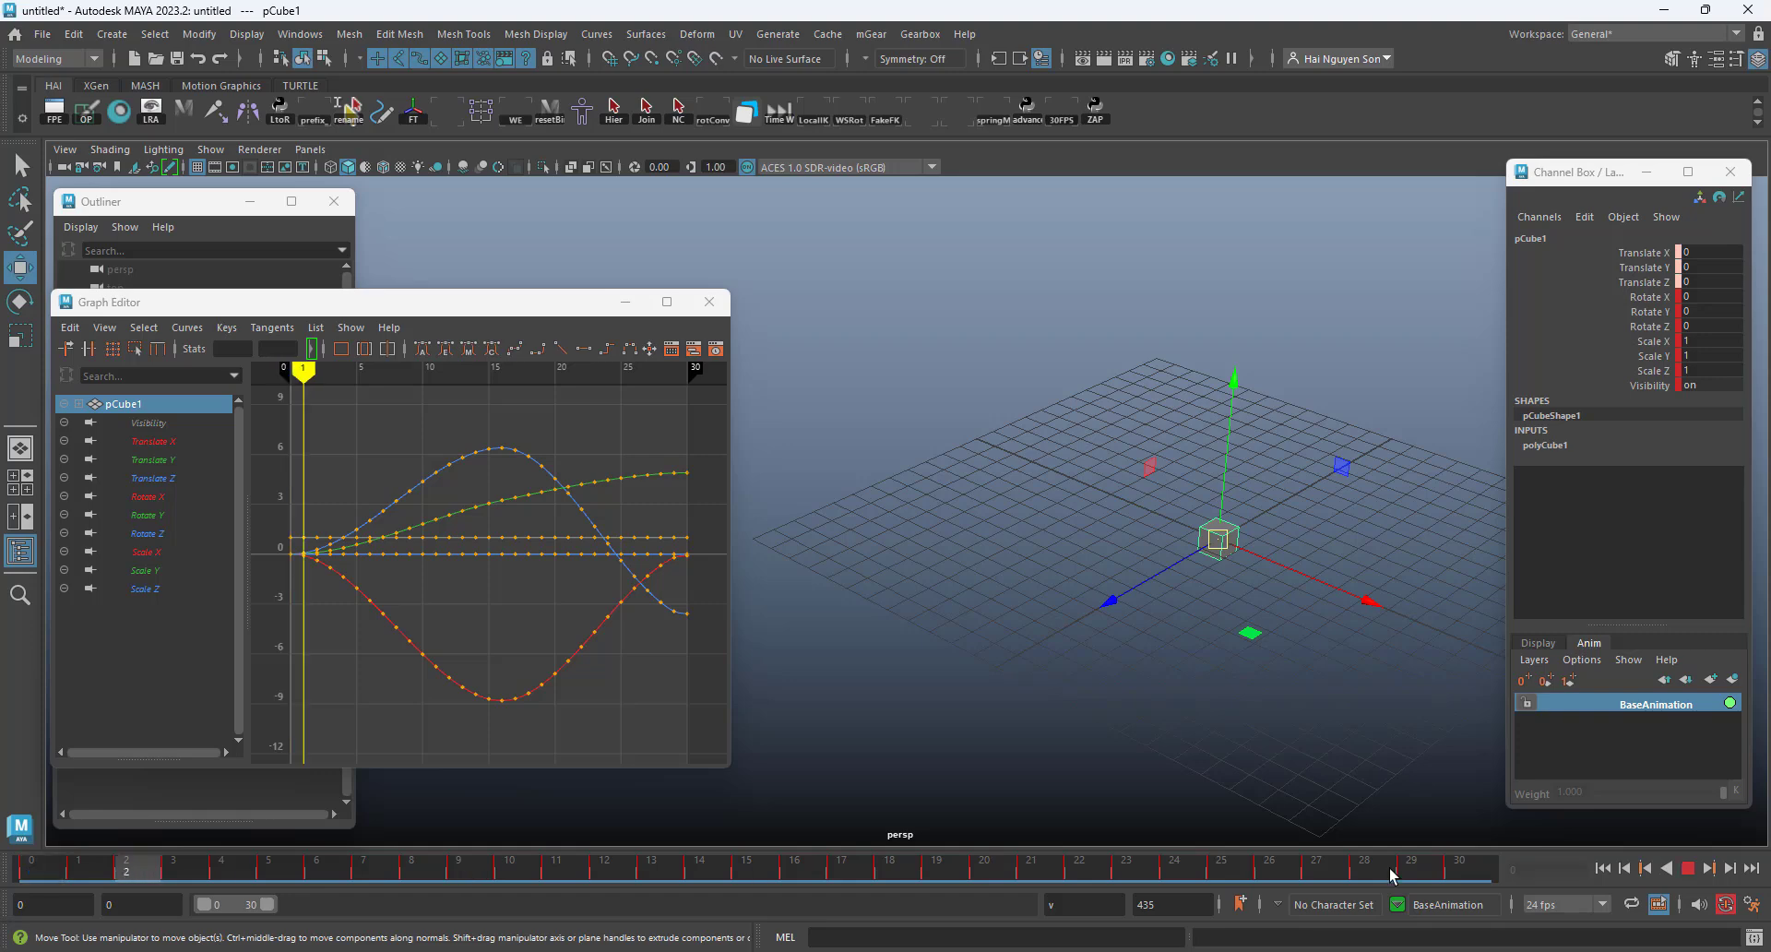
pyautogui.click(1751, 868)
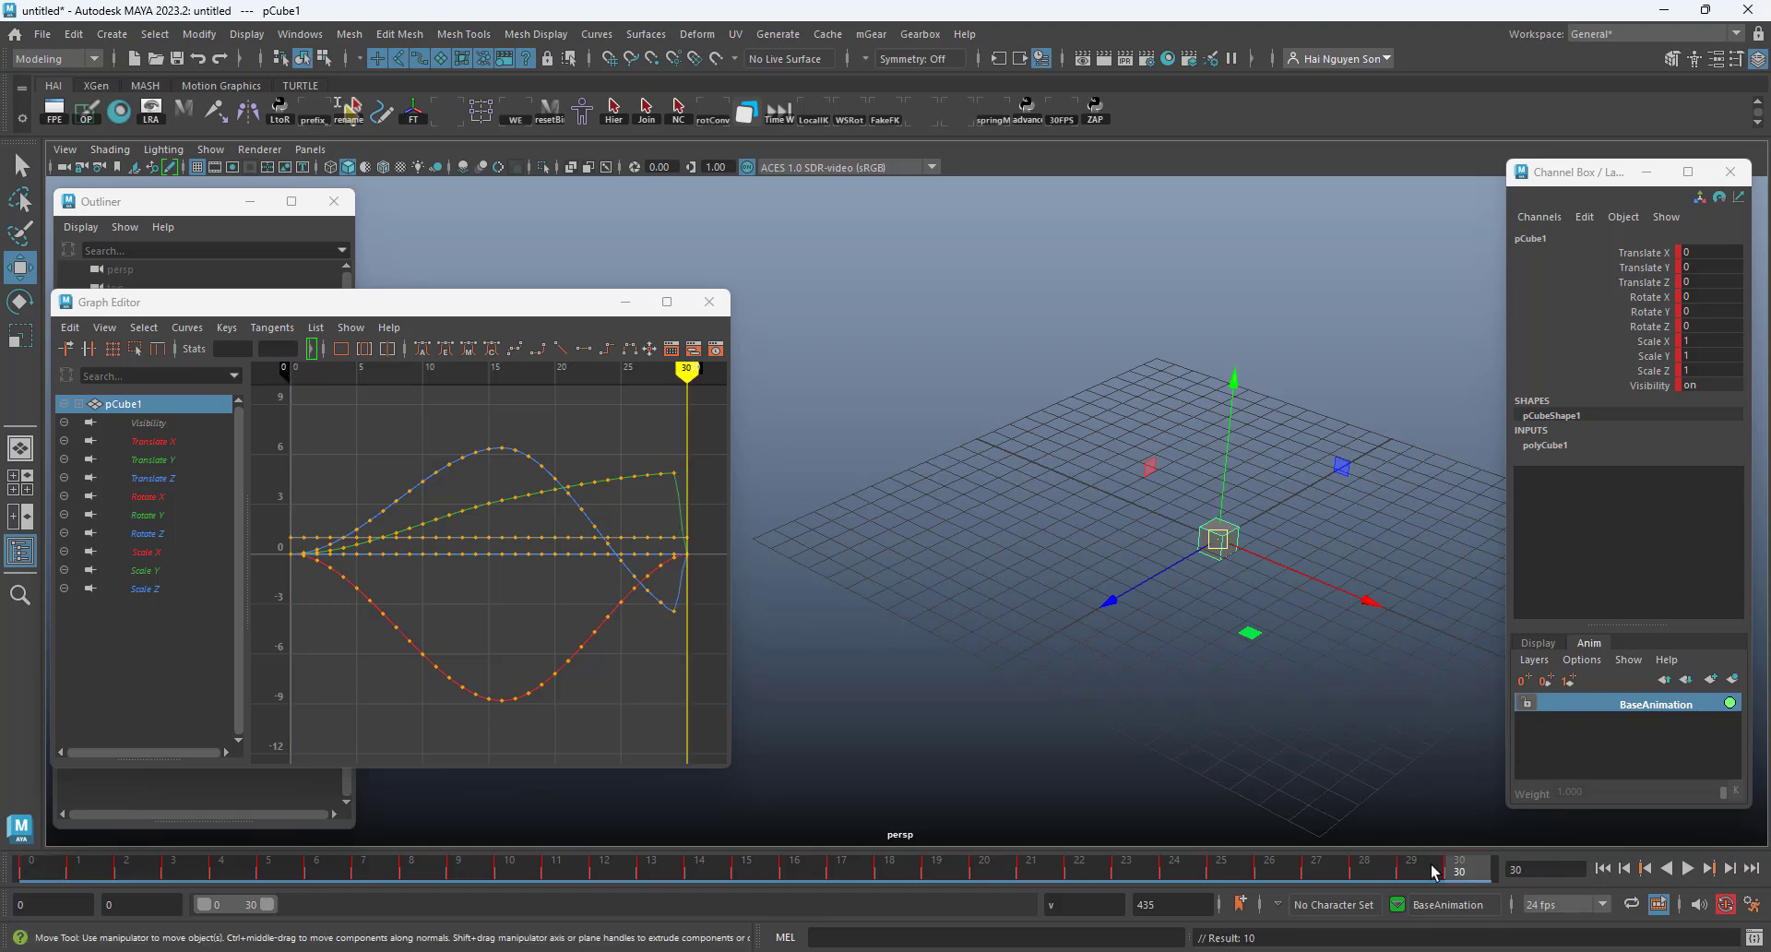
pyautogui.moveTo(1434, 874); pyautogui.dragTo(1411, 870)
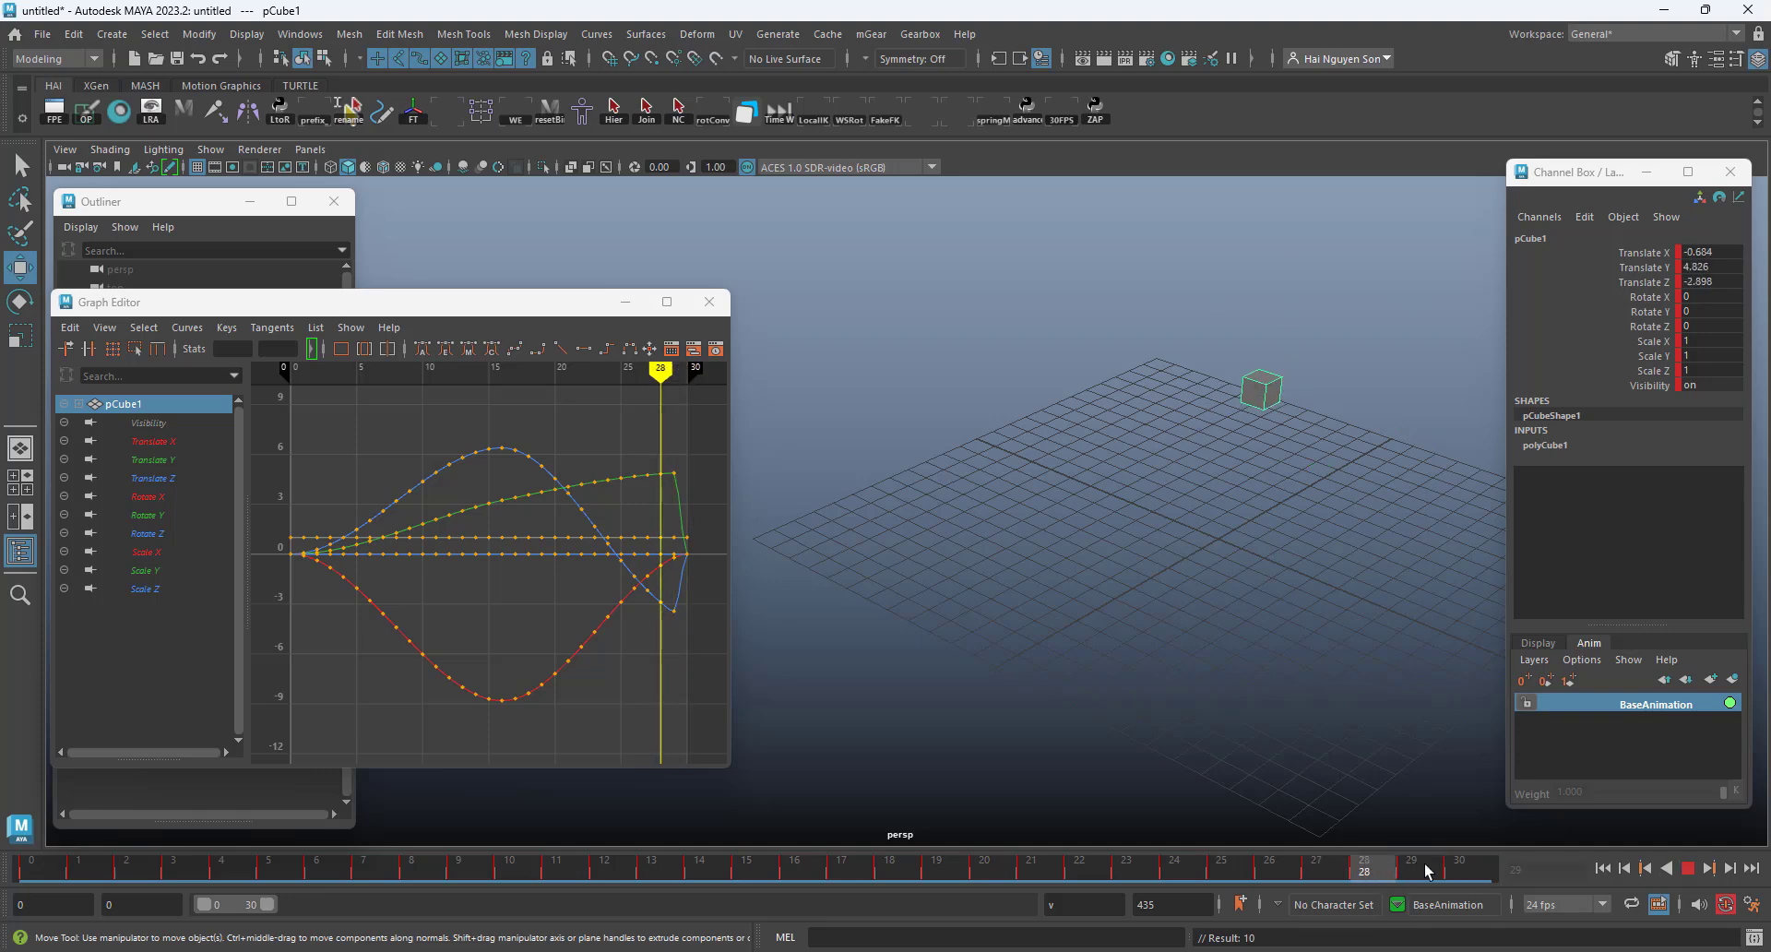
pyautogui.keyDown('shift'); pyautogui.moveTo(1415, 877); pyautogui.dragTo(1217, 874); pyautogui.keyUp('shift')
# - Delete the cube's keys in frames 24–30, review the playback, then undo the deletion
pyautogui.rightClick(1217, 875)
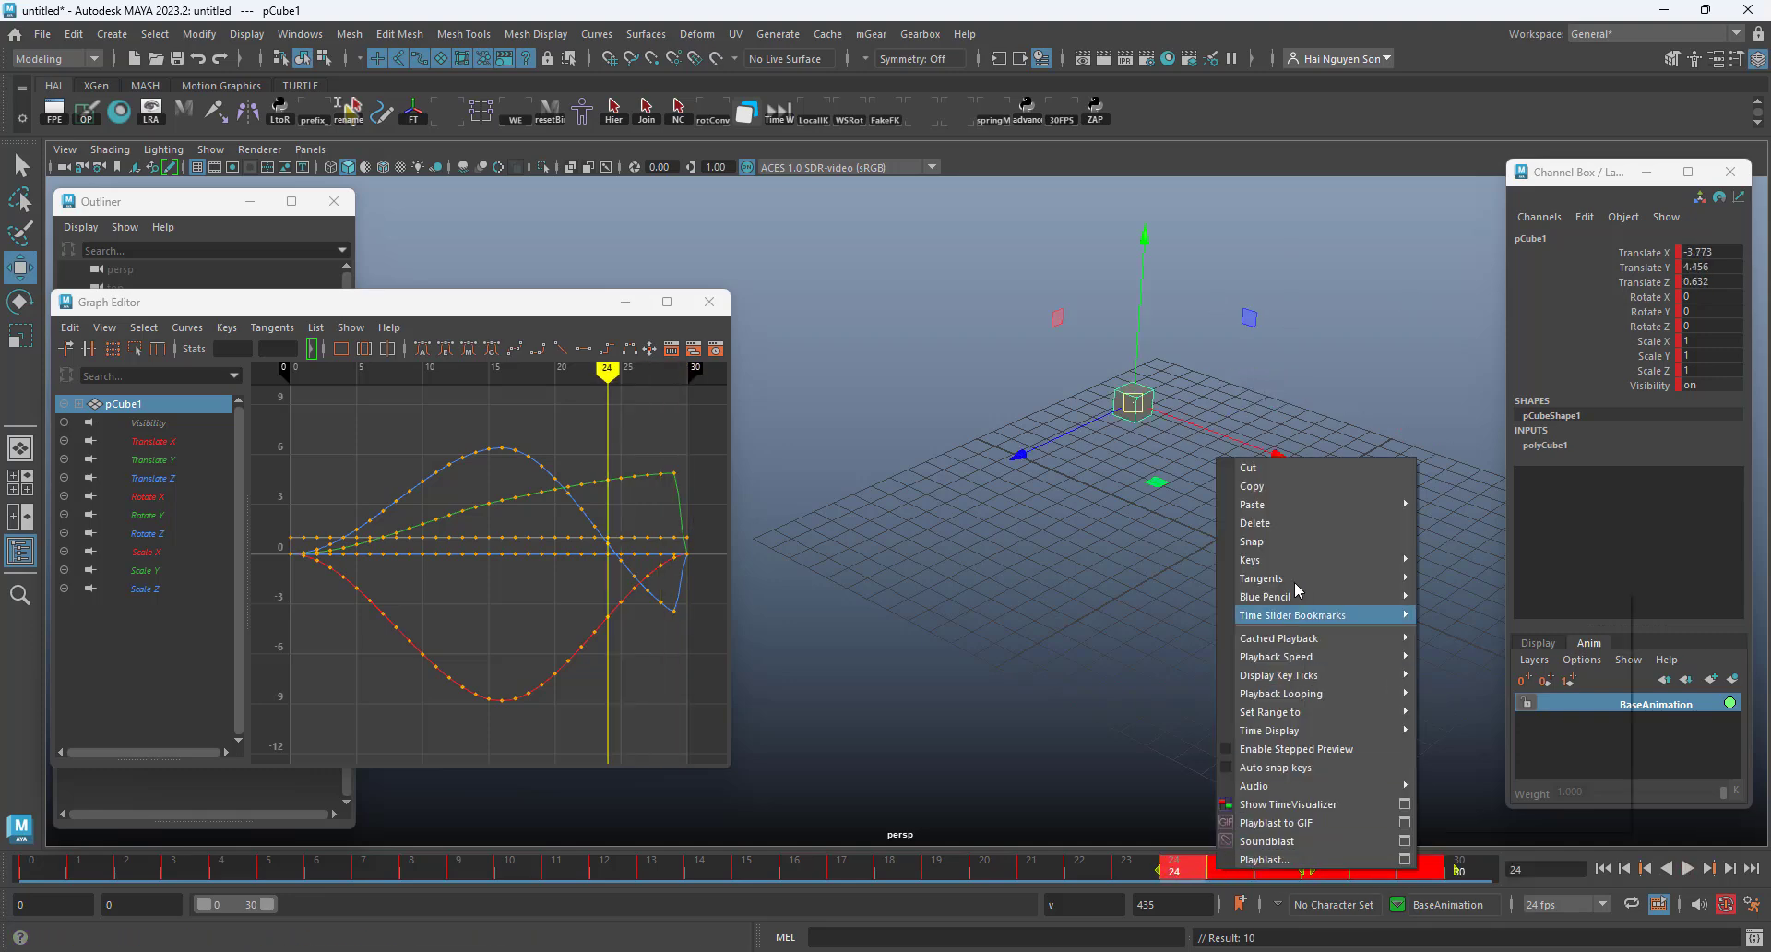
pyautogui.click(1285, 520)
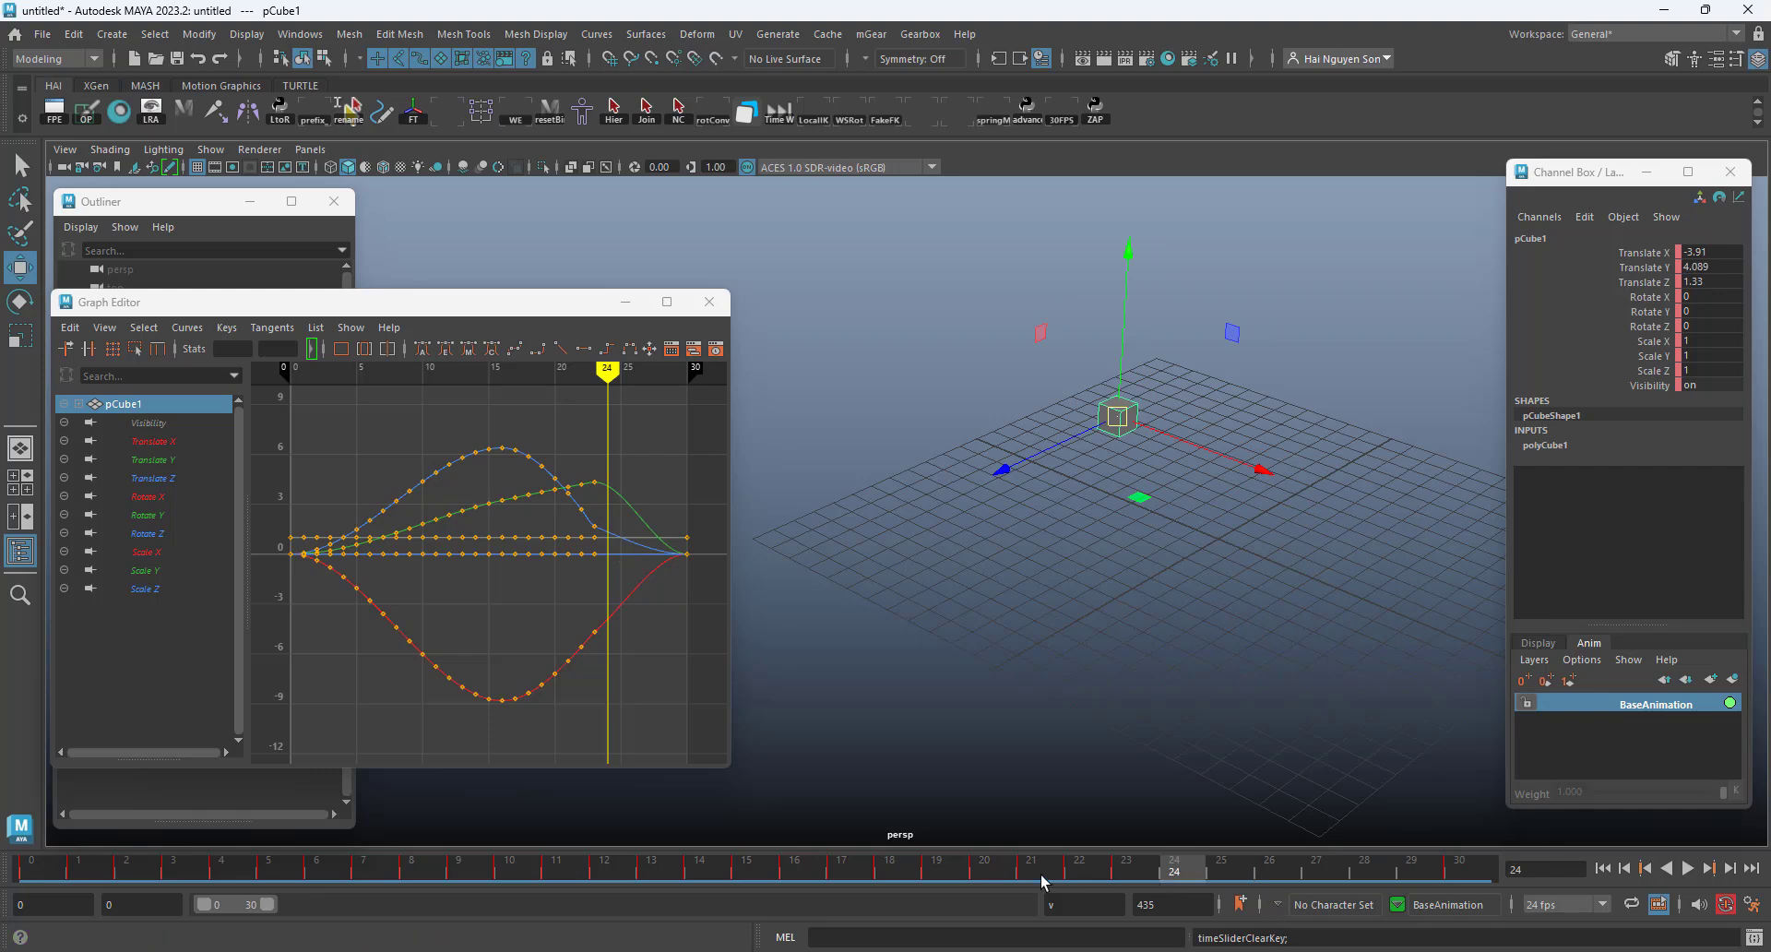
pyautogui.hotkey('alt', 'v')
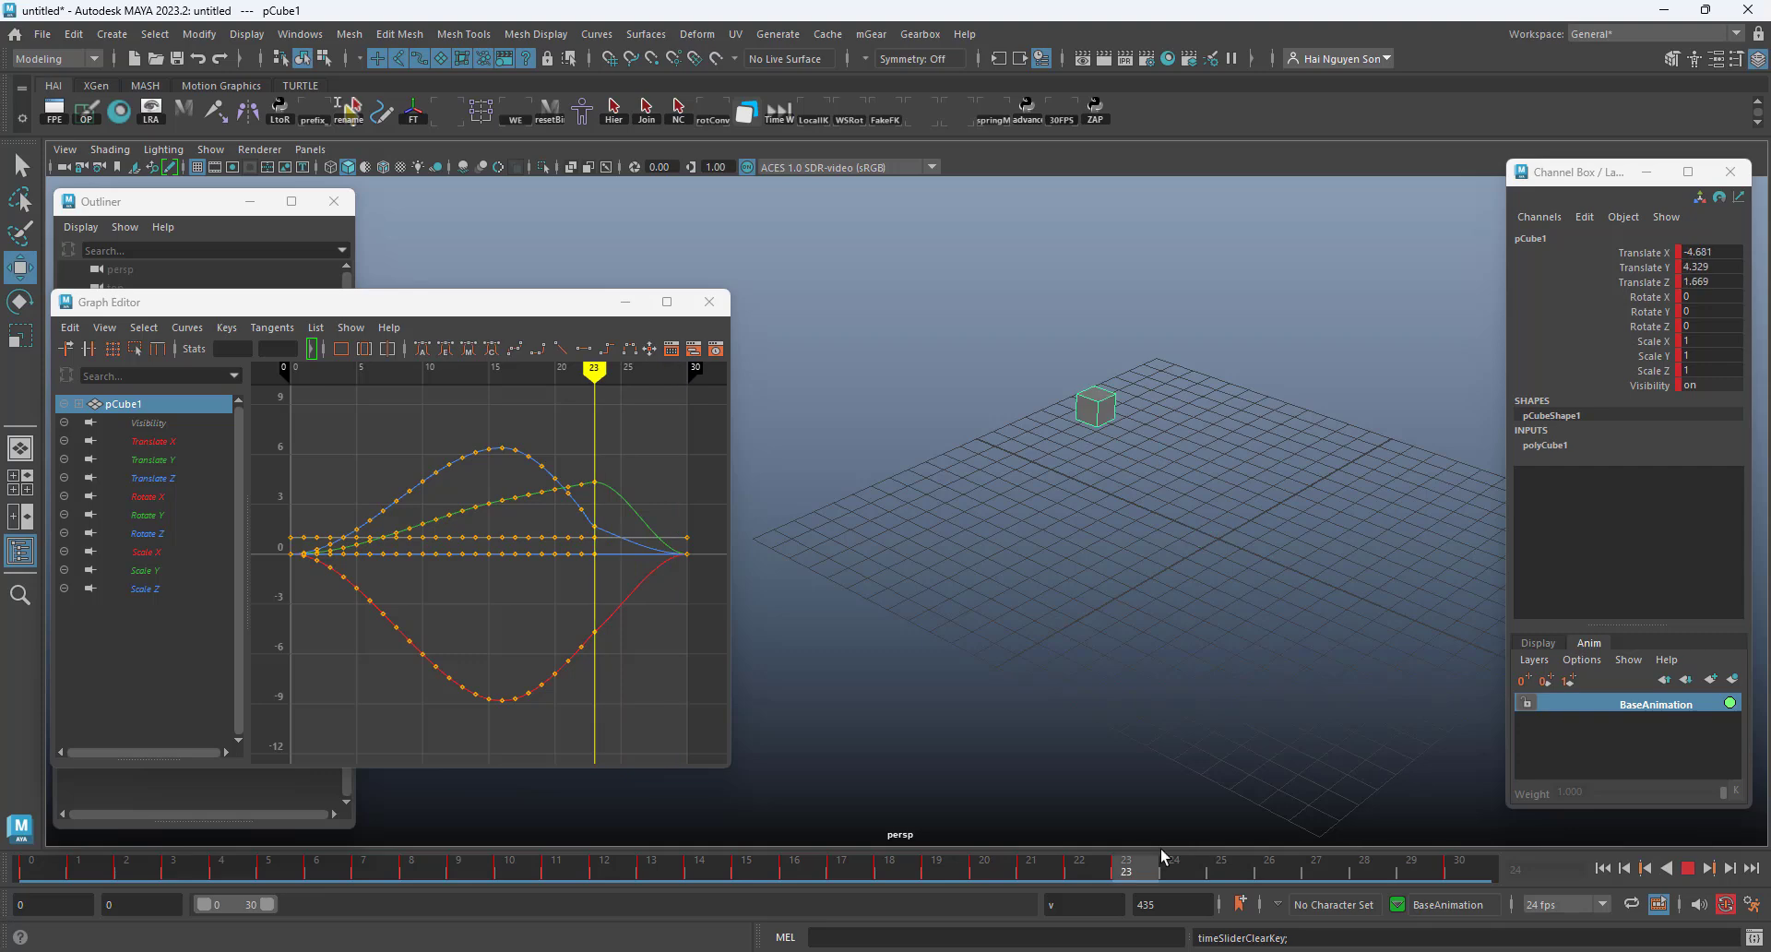
pyautogui.click(1190, 868)
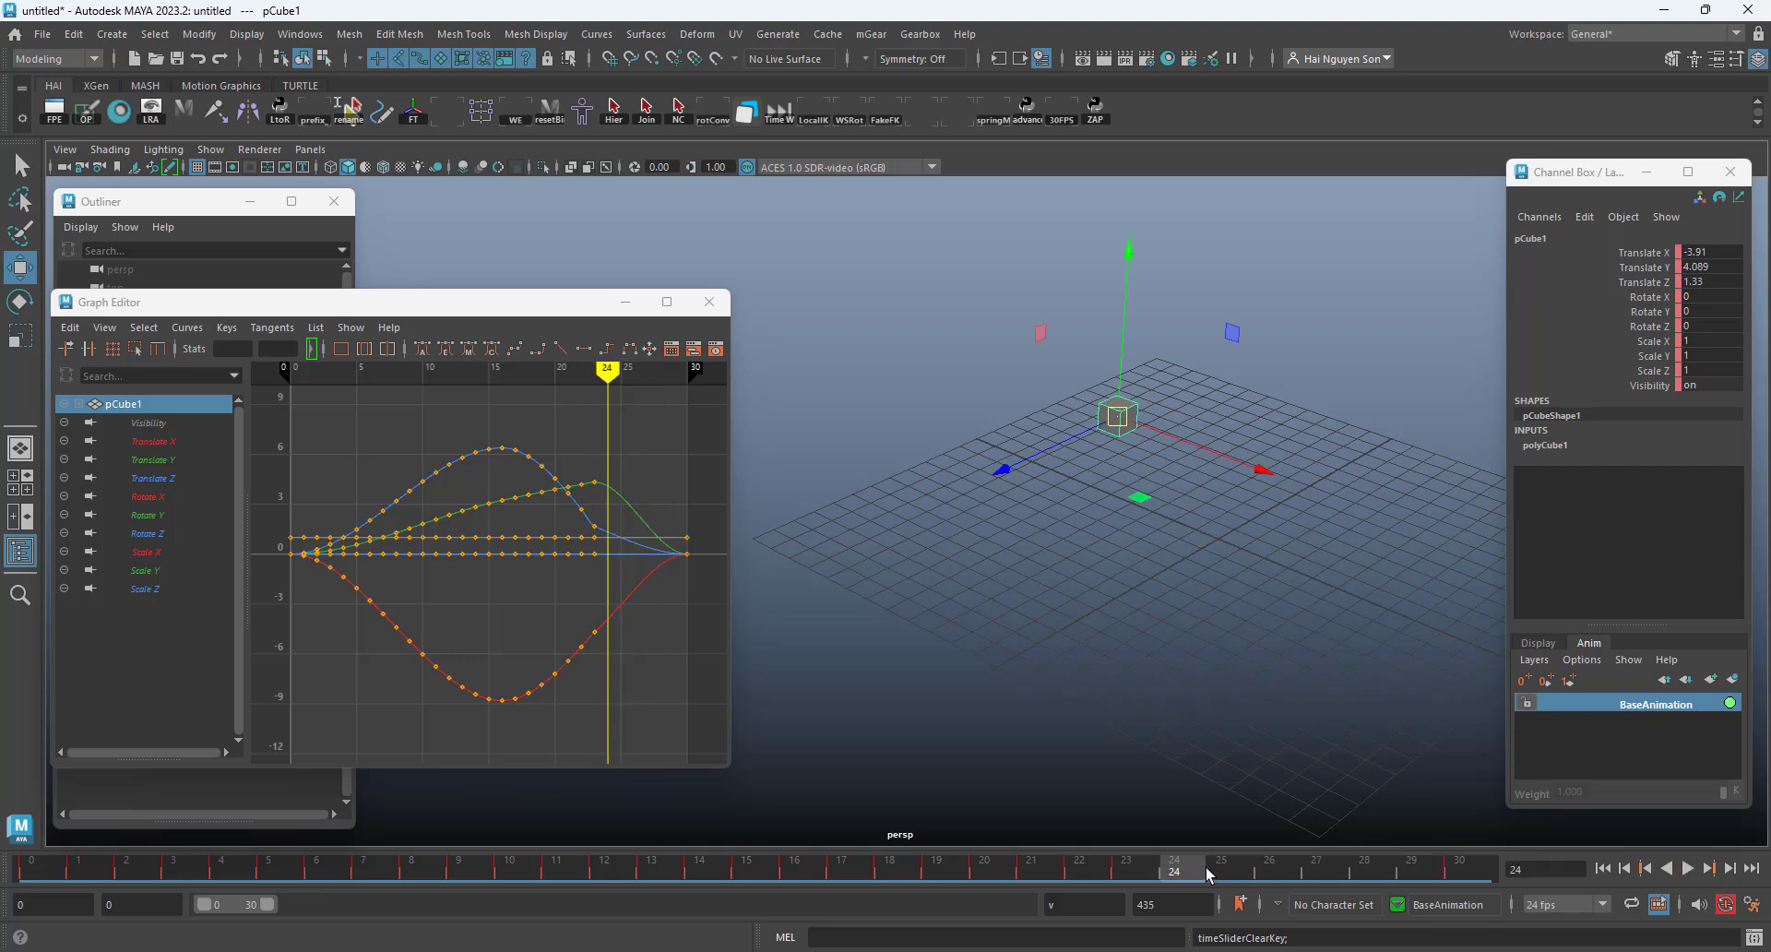
pyautogui.moveTo(1211, 872); pyautogui.dragTo(984, 867)
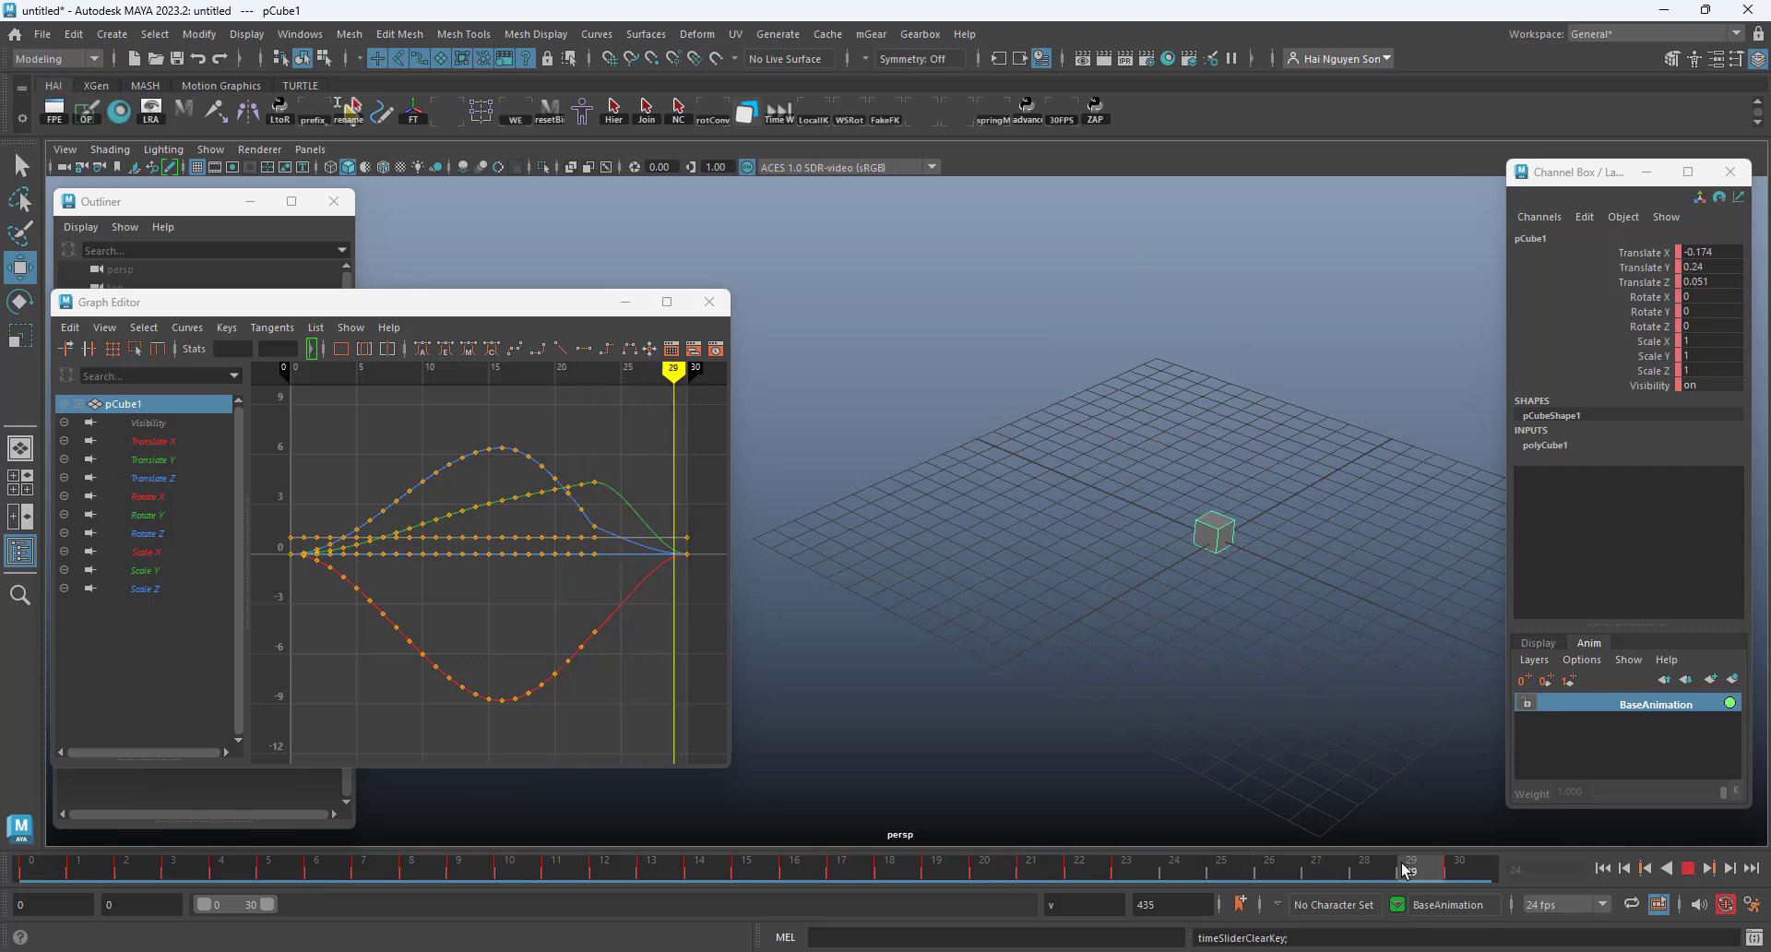
pyautogui.hotkey('ctrl', 'z')
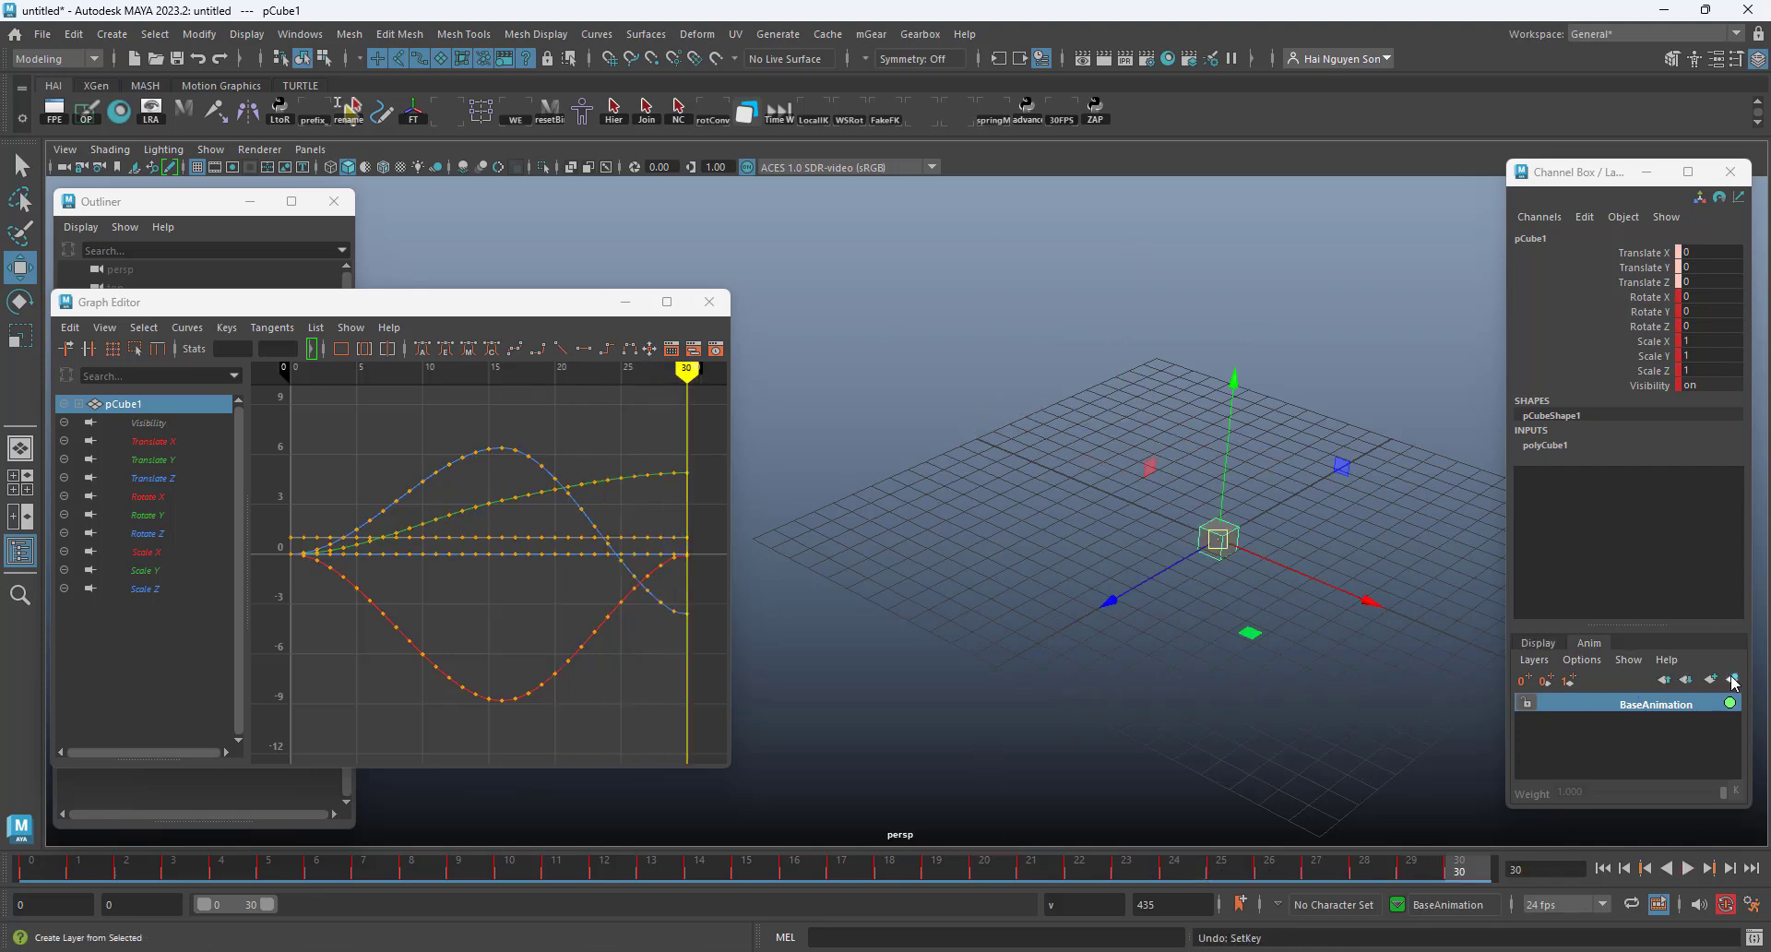
# - Create AnimLayer1 from the selected cube and make it the active layer, showing its flat curves
pyautogui.moveTo(1008, 383)
pyautogui.mouseDown()
pyautogui.moveTo(1346, 689)
pyautogui.moveTo(1079, 493)
pyautogui.moveTo(1497, 782)
pyautogui.mouseUp()
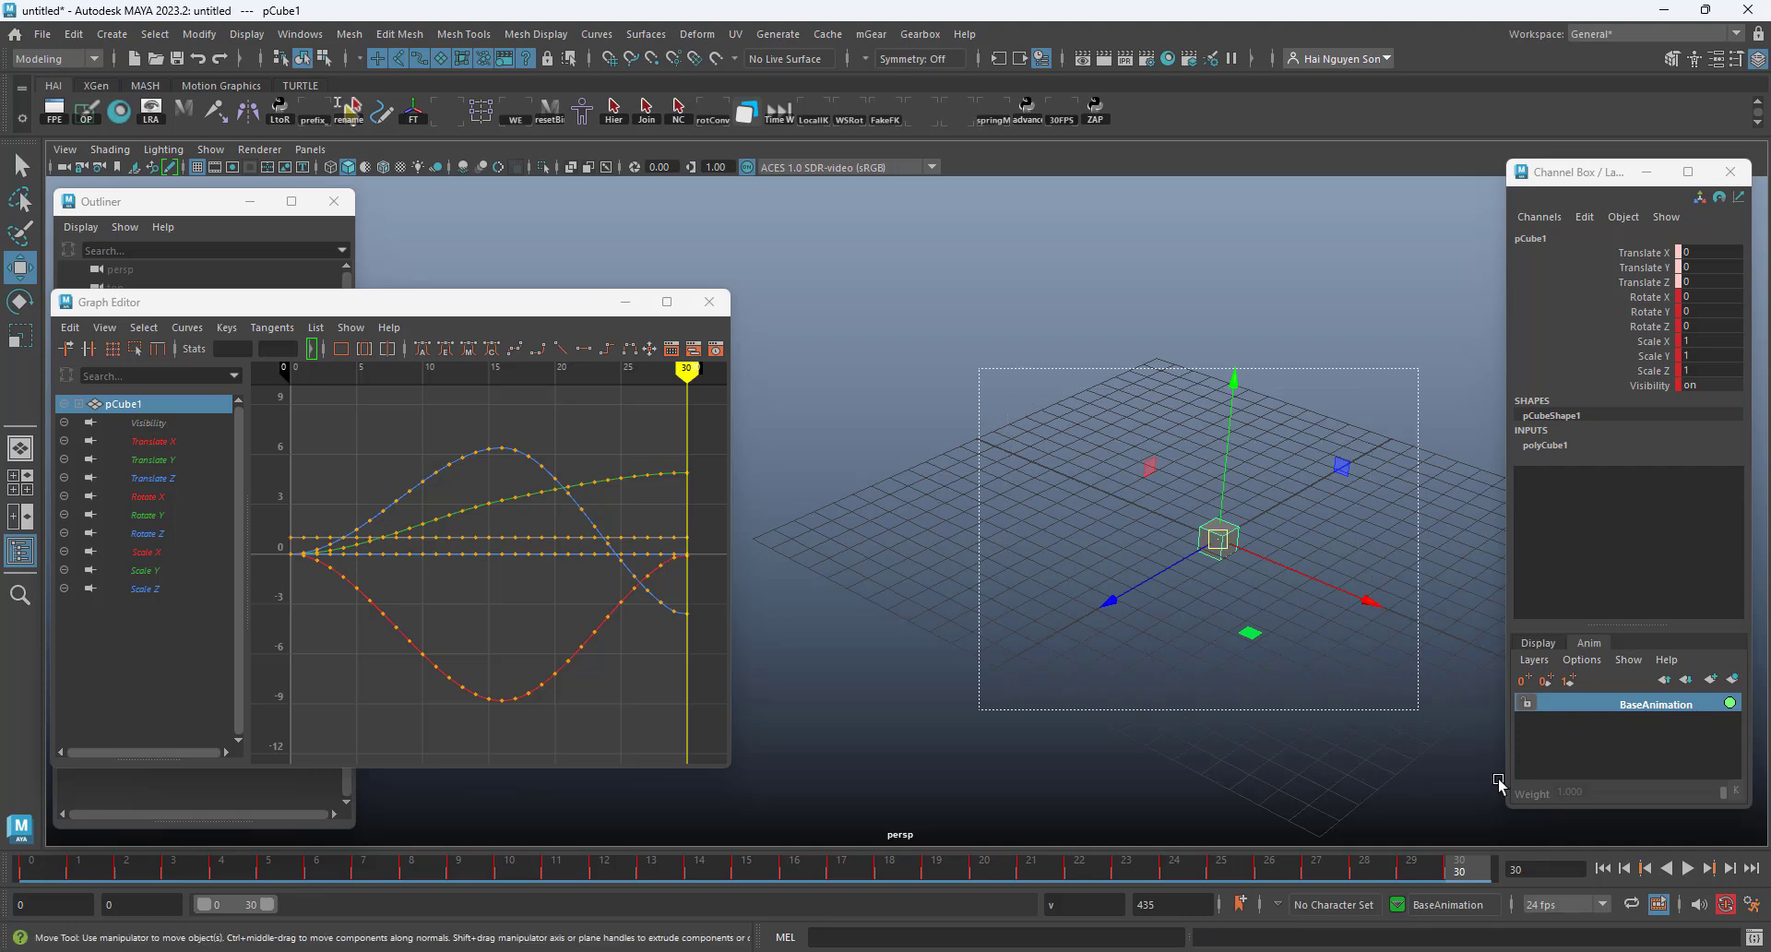
pyautogui.click(1569, 679)
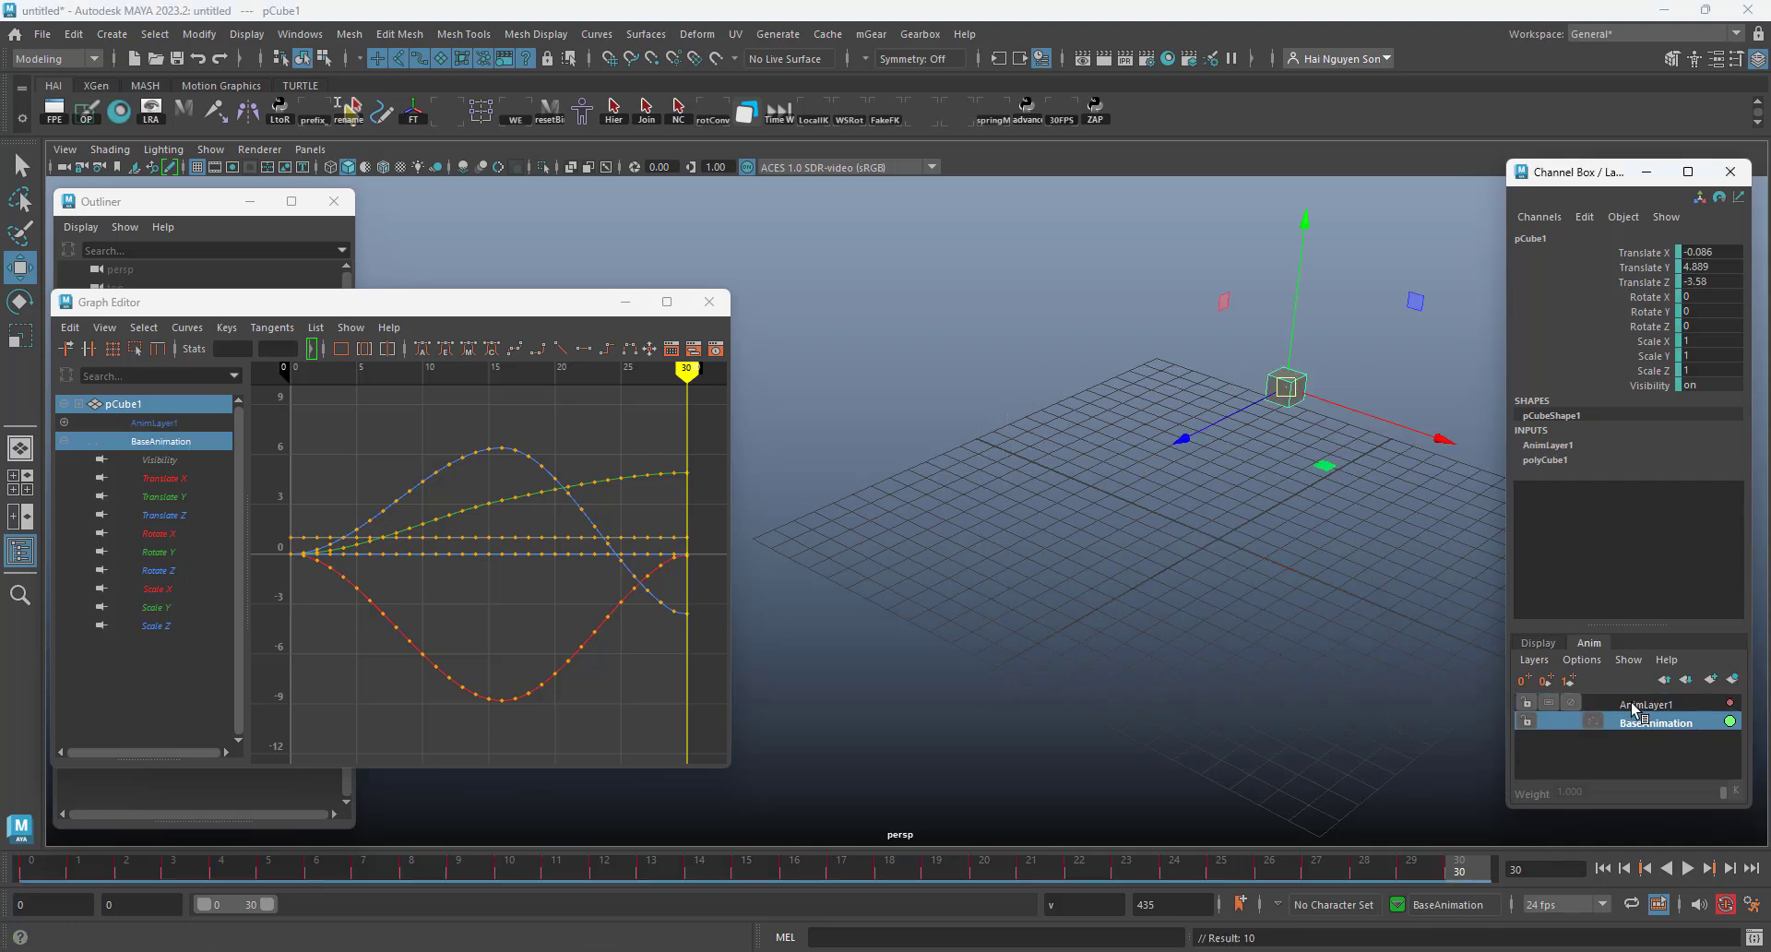
pyautogui.click(1633, 709)
pyautogui.click(55, 876)
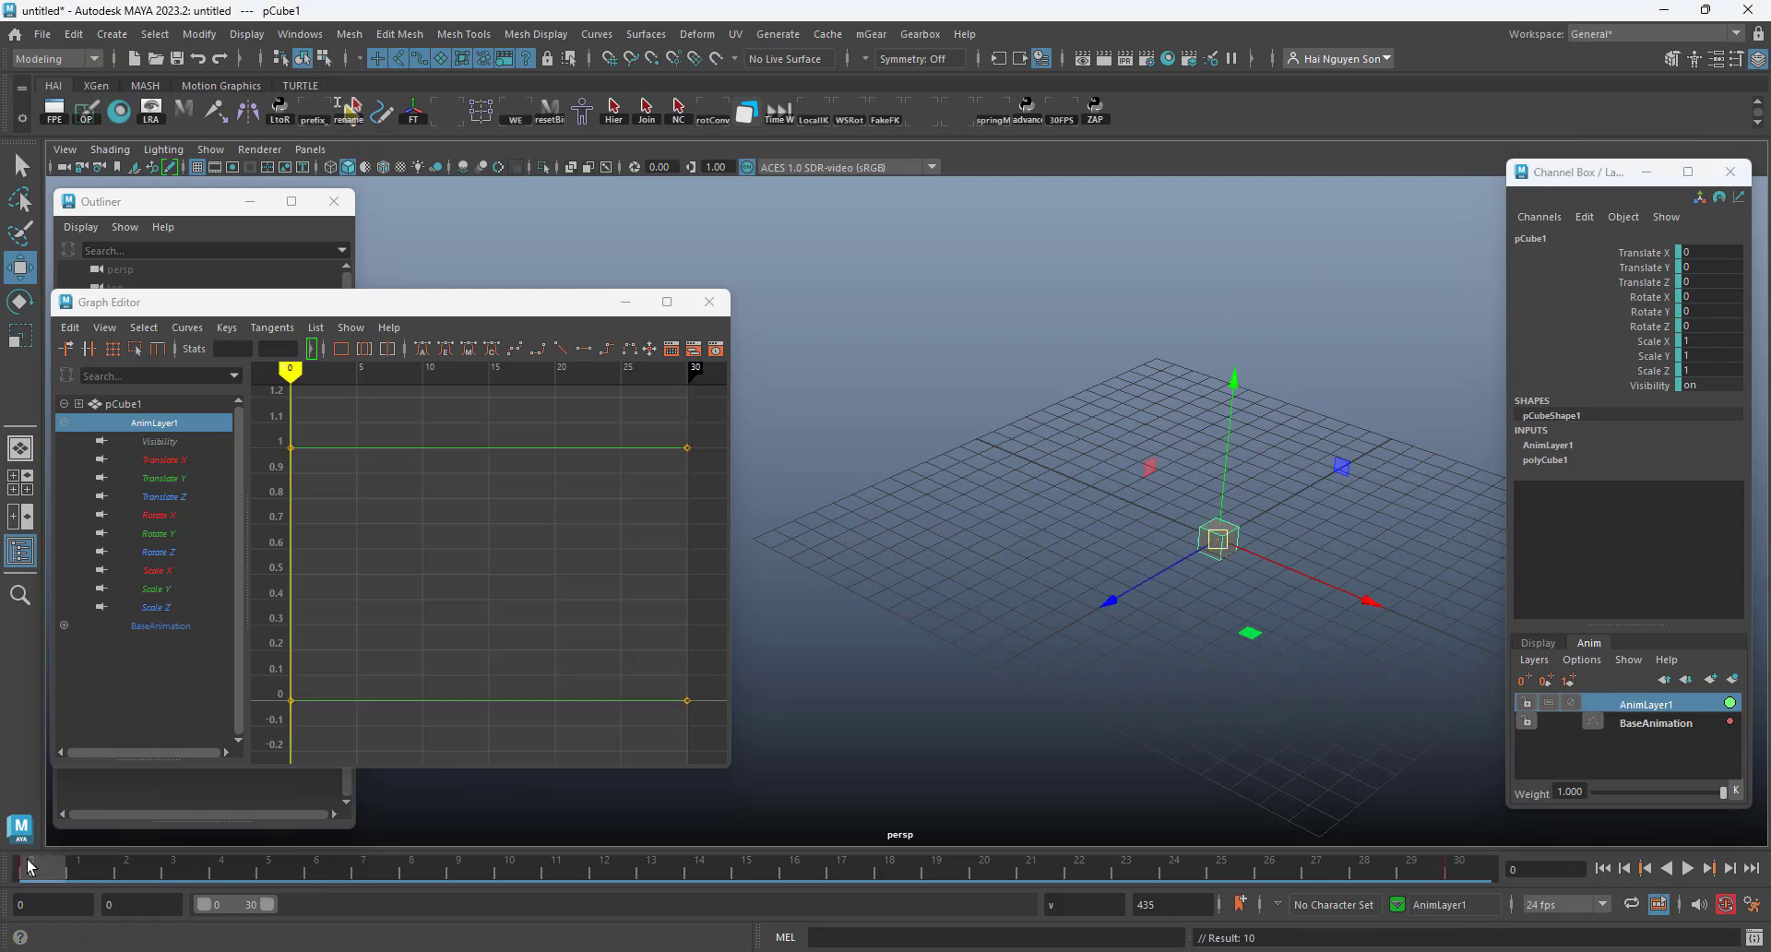
pyautogui.click(1479, 872)
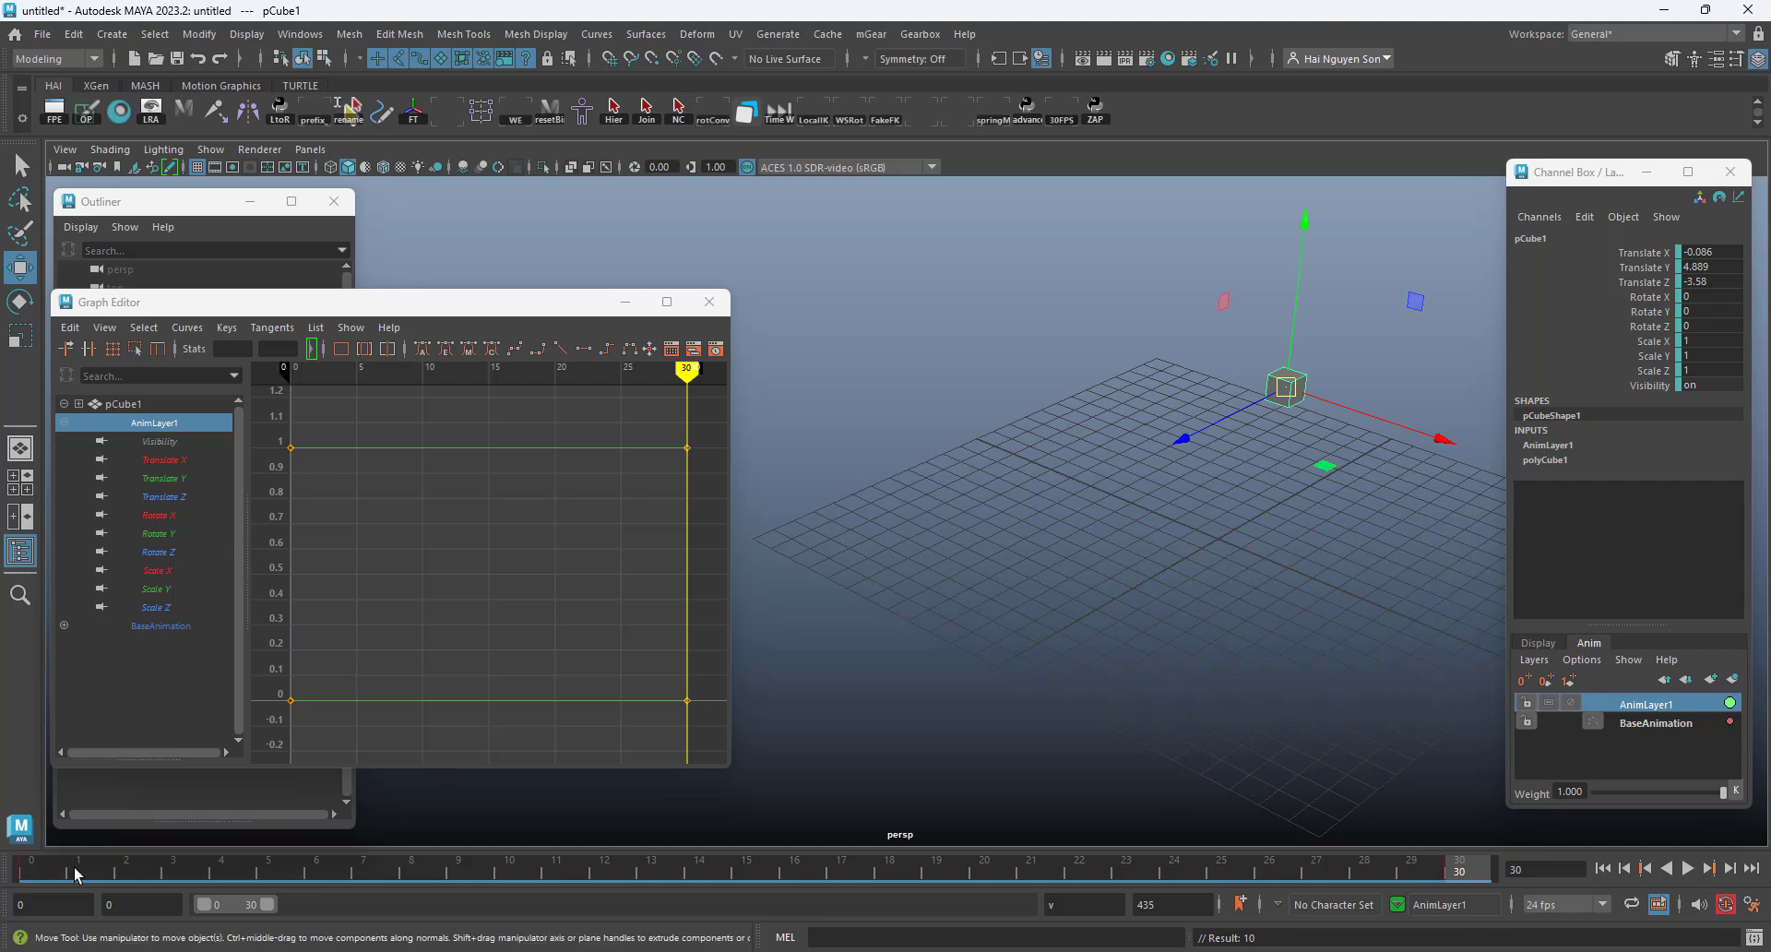
pyautogui.click(49, 874)
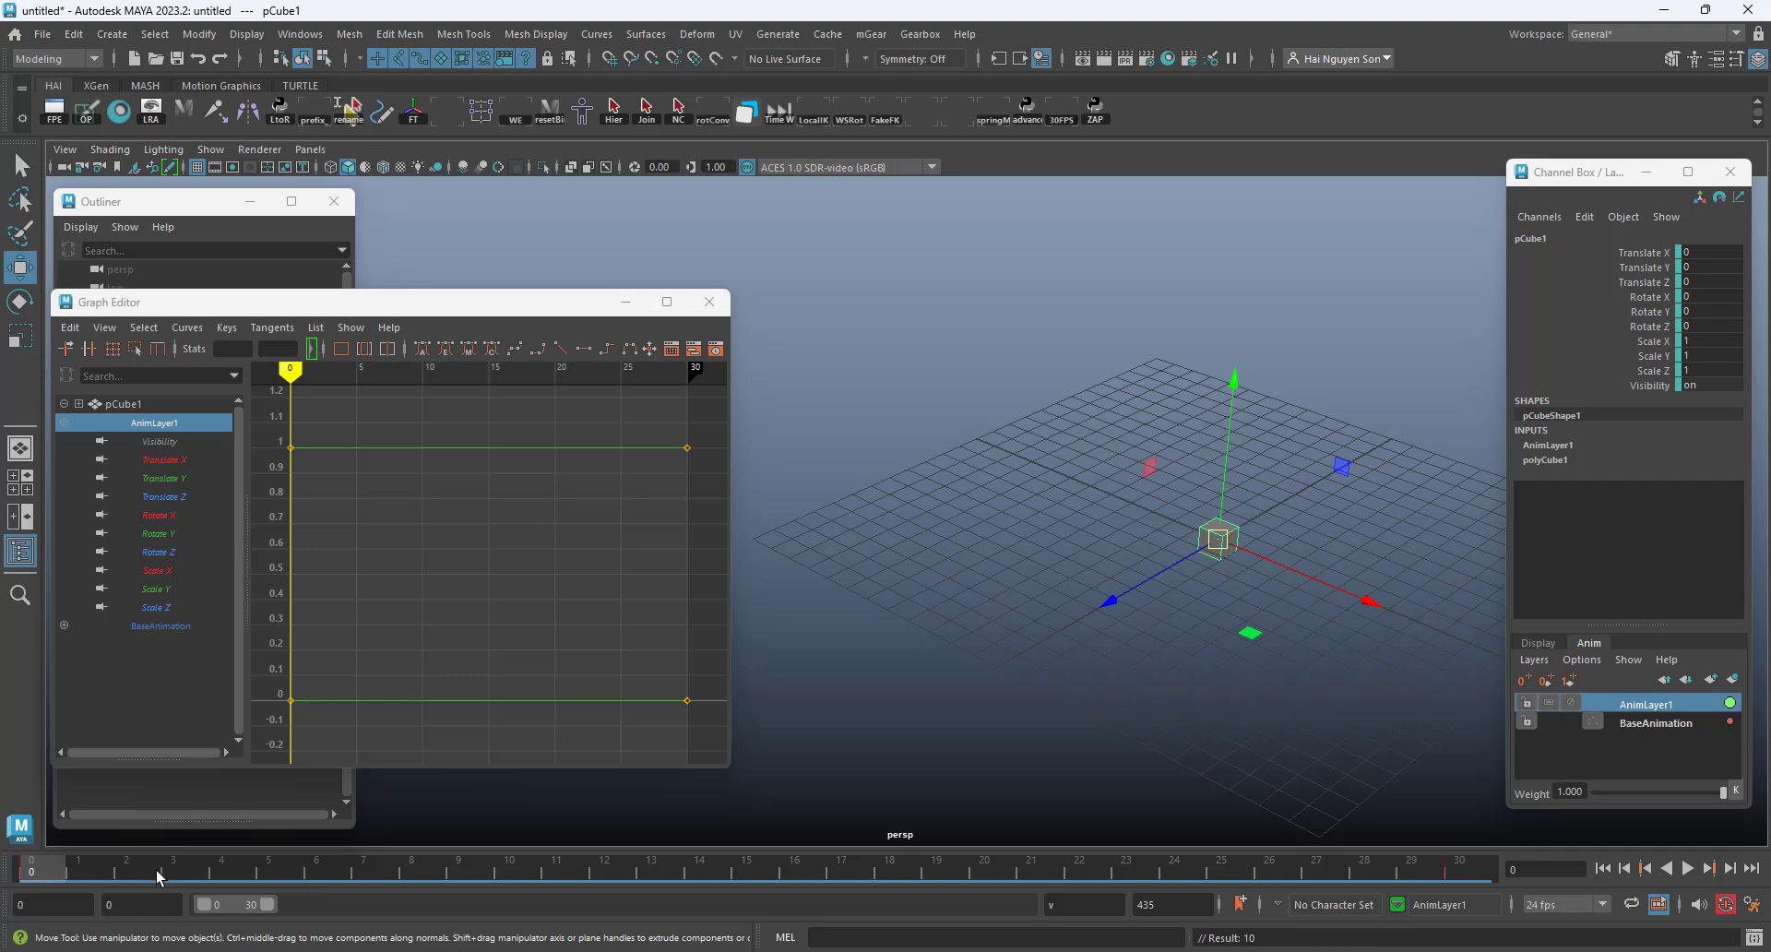
# - Key offset translate values on AnimLayer1 at frame 30, return to frame 0, and lock the layer
pyautogui.moveTo(40, 875); pyautogui.dragTo(1481, 872)
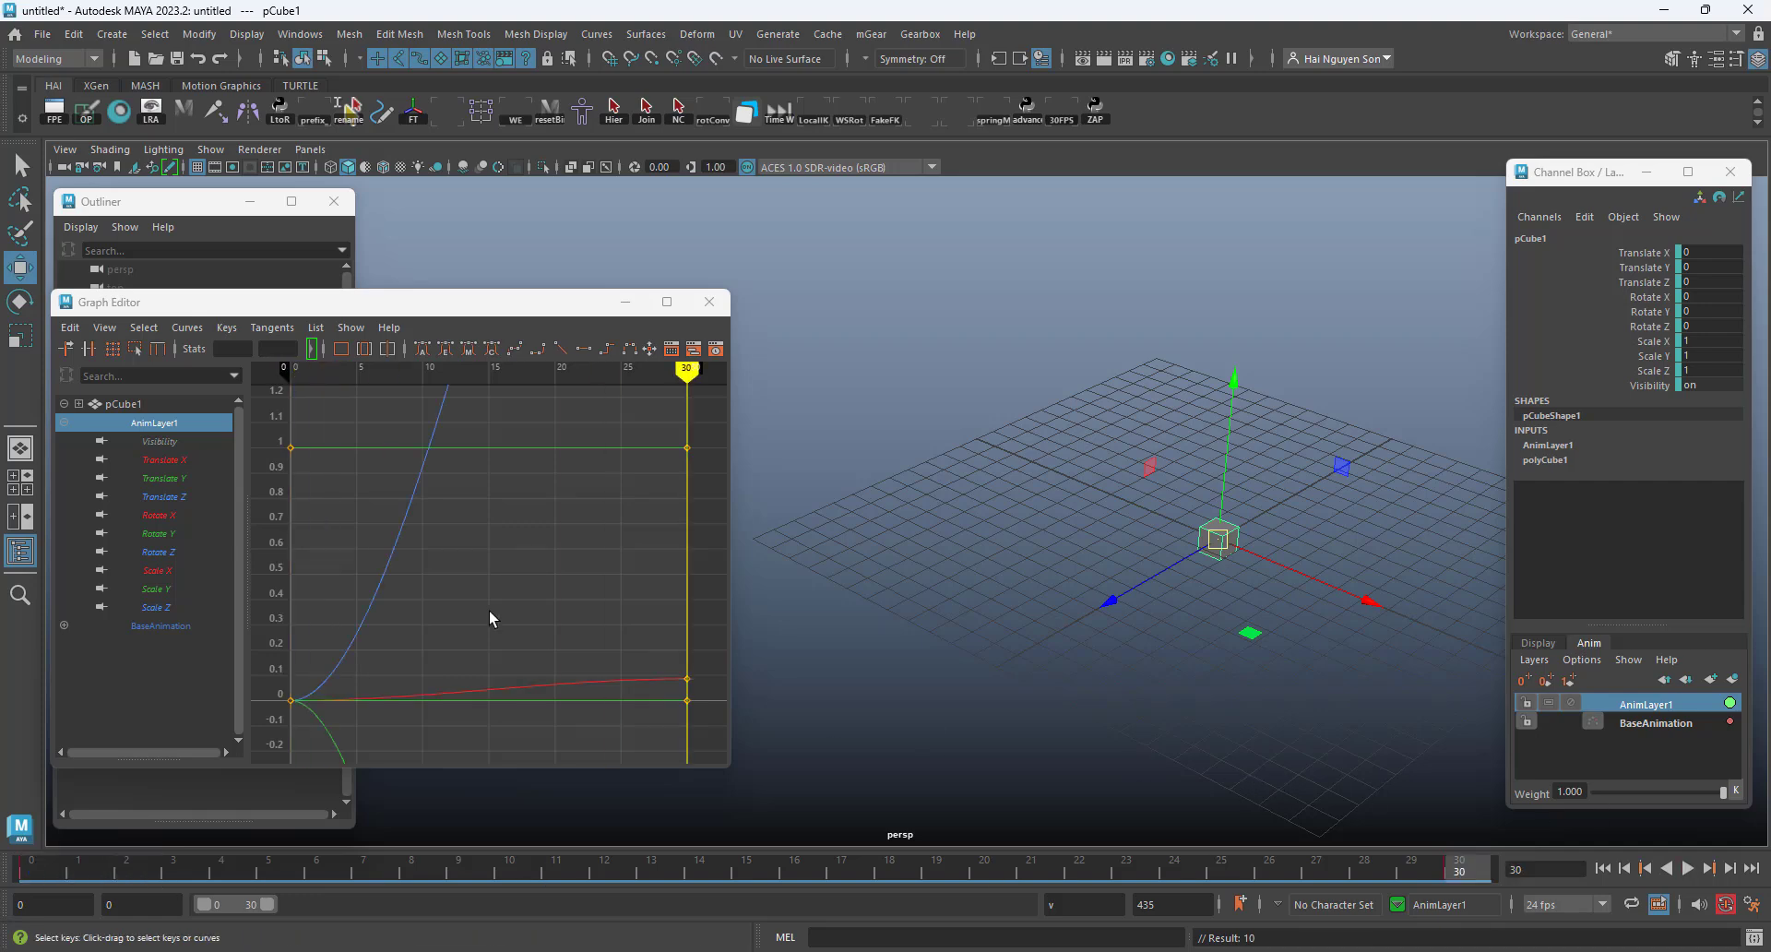
pyautogui.press('f')
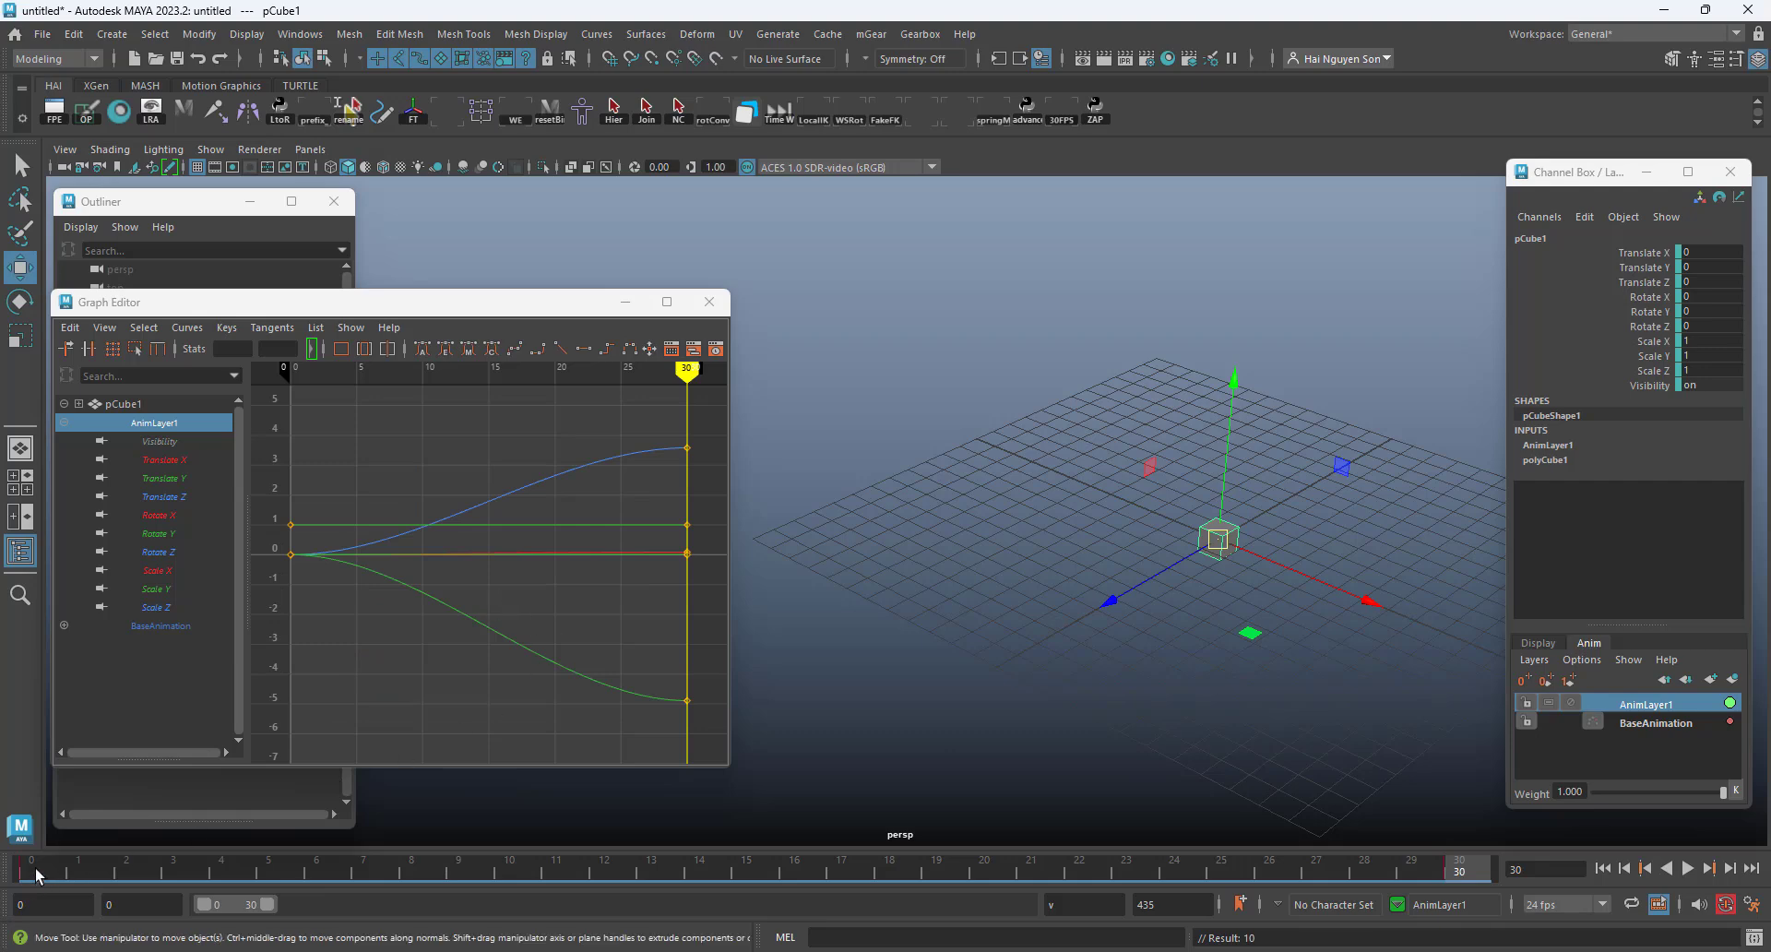
pyautogui.click(37, 874)
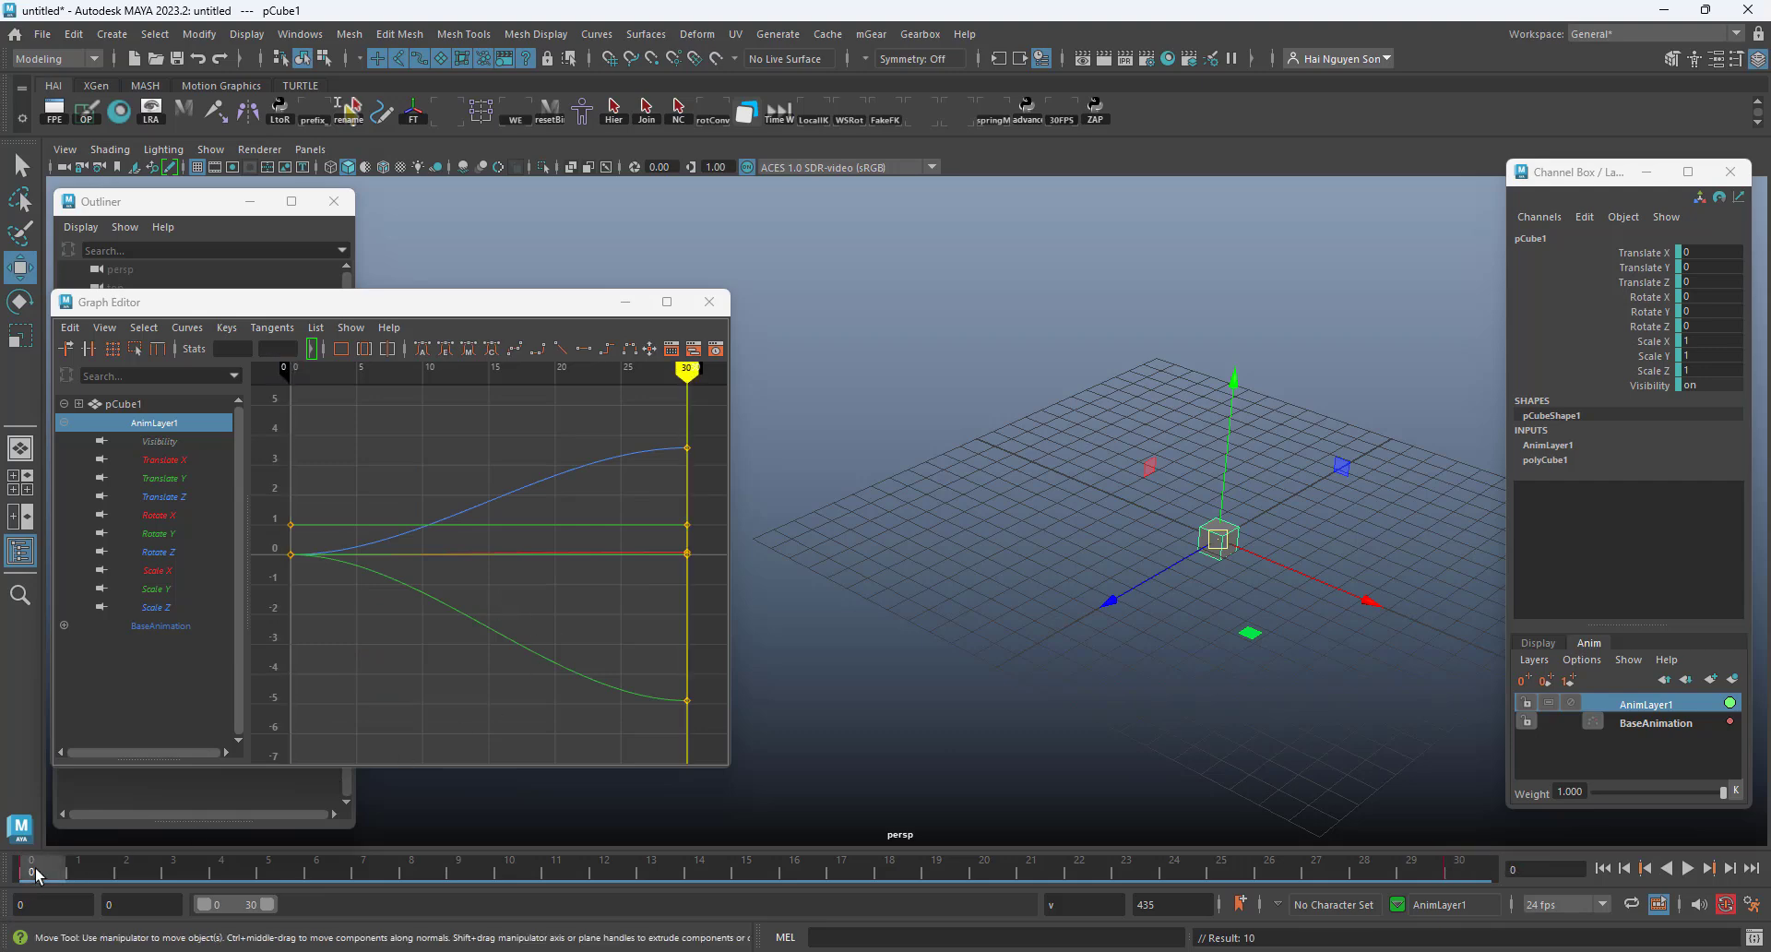
pyautogui.click(1250, 632)
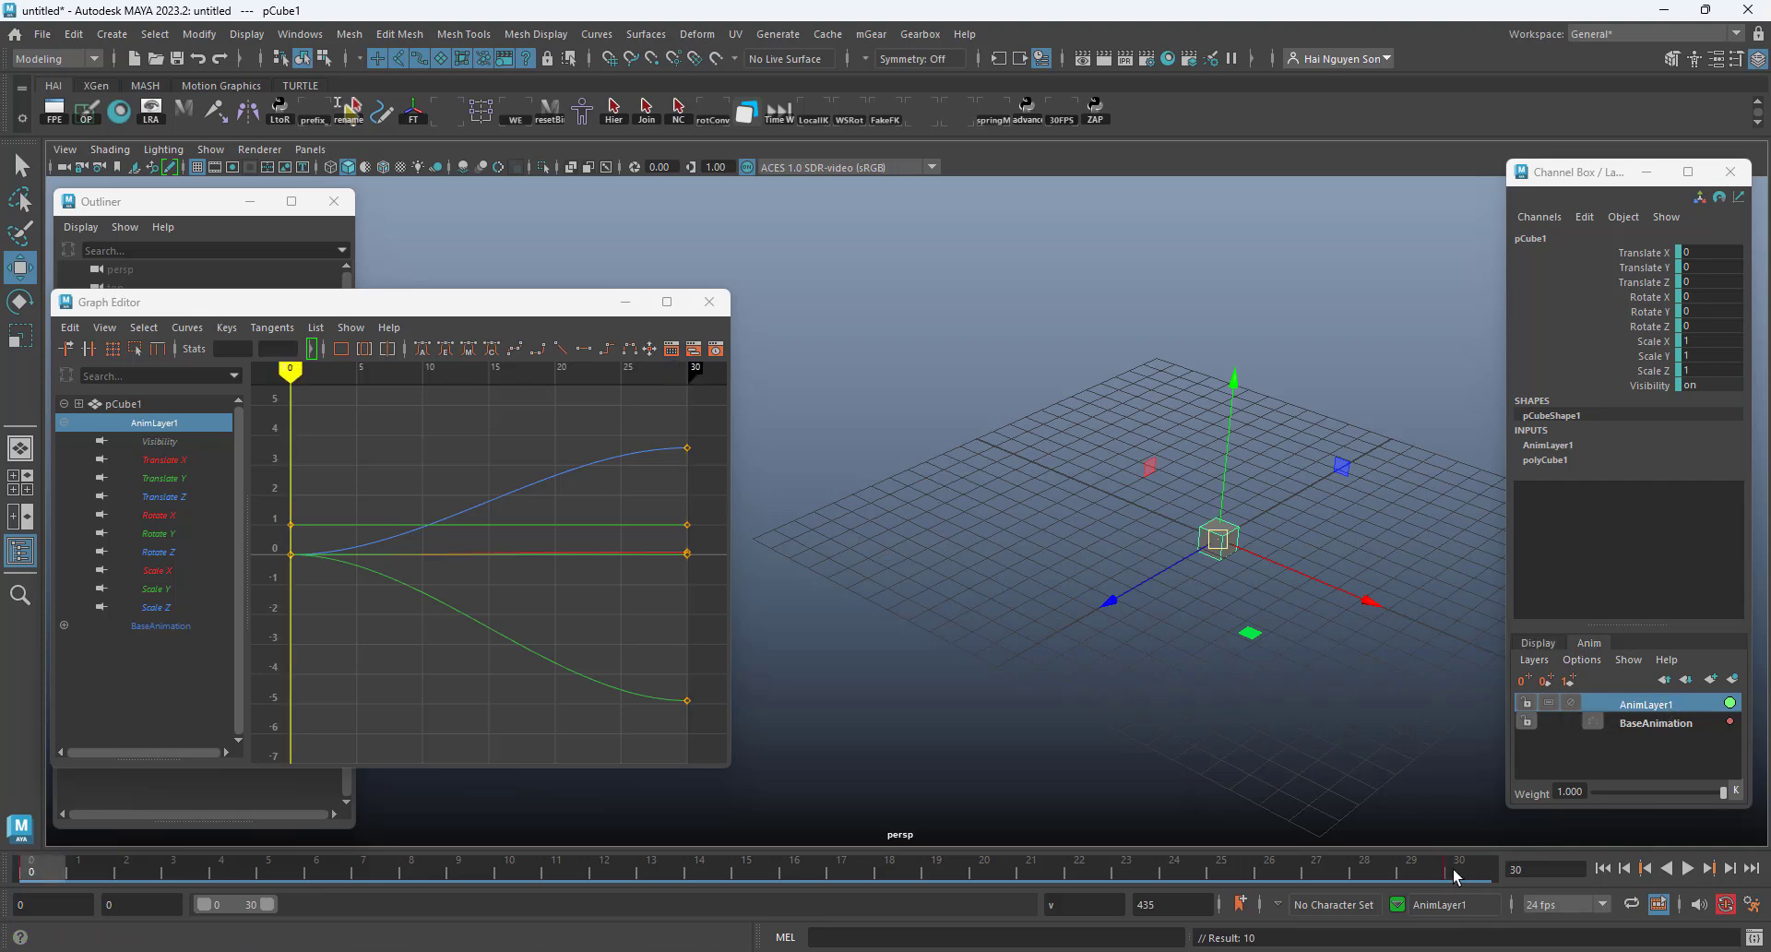
pyautogui.click(1604, 721)
# - Lock AnimLayer1 and view BaseAnimation's curves at frame 30
pyautogui.click(1571, 702)
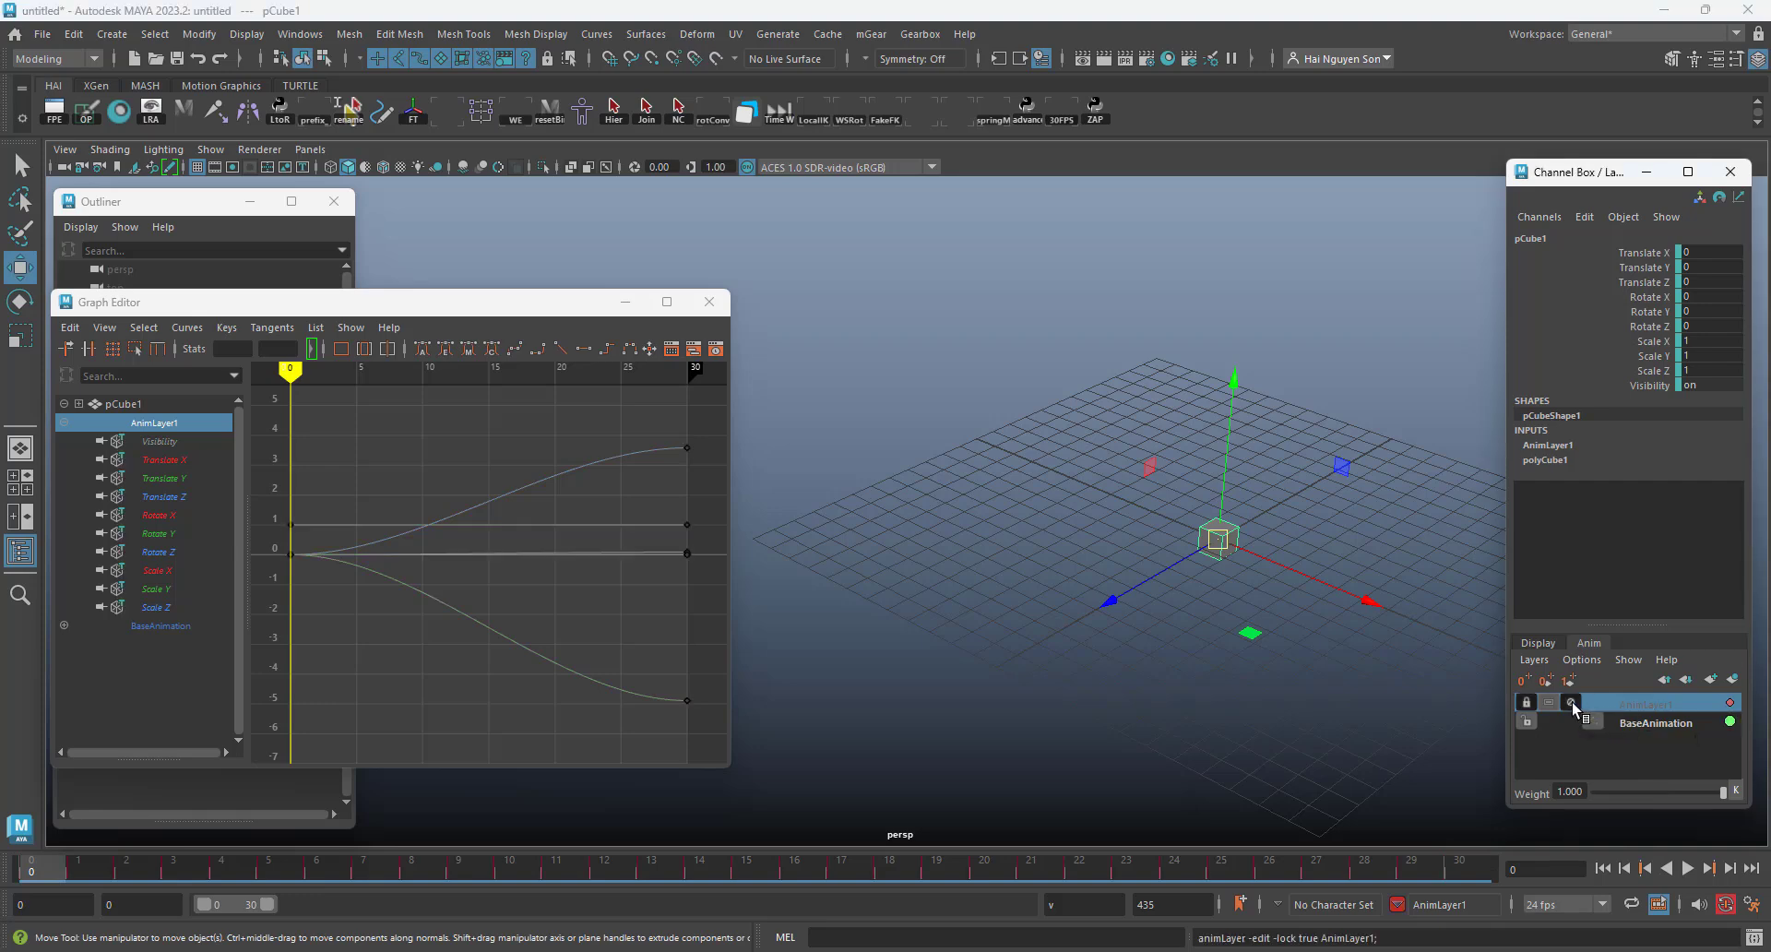
pyautogui.hotkey('alt', '.')
pyautogui.click(1474, 874)
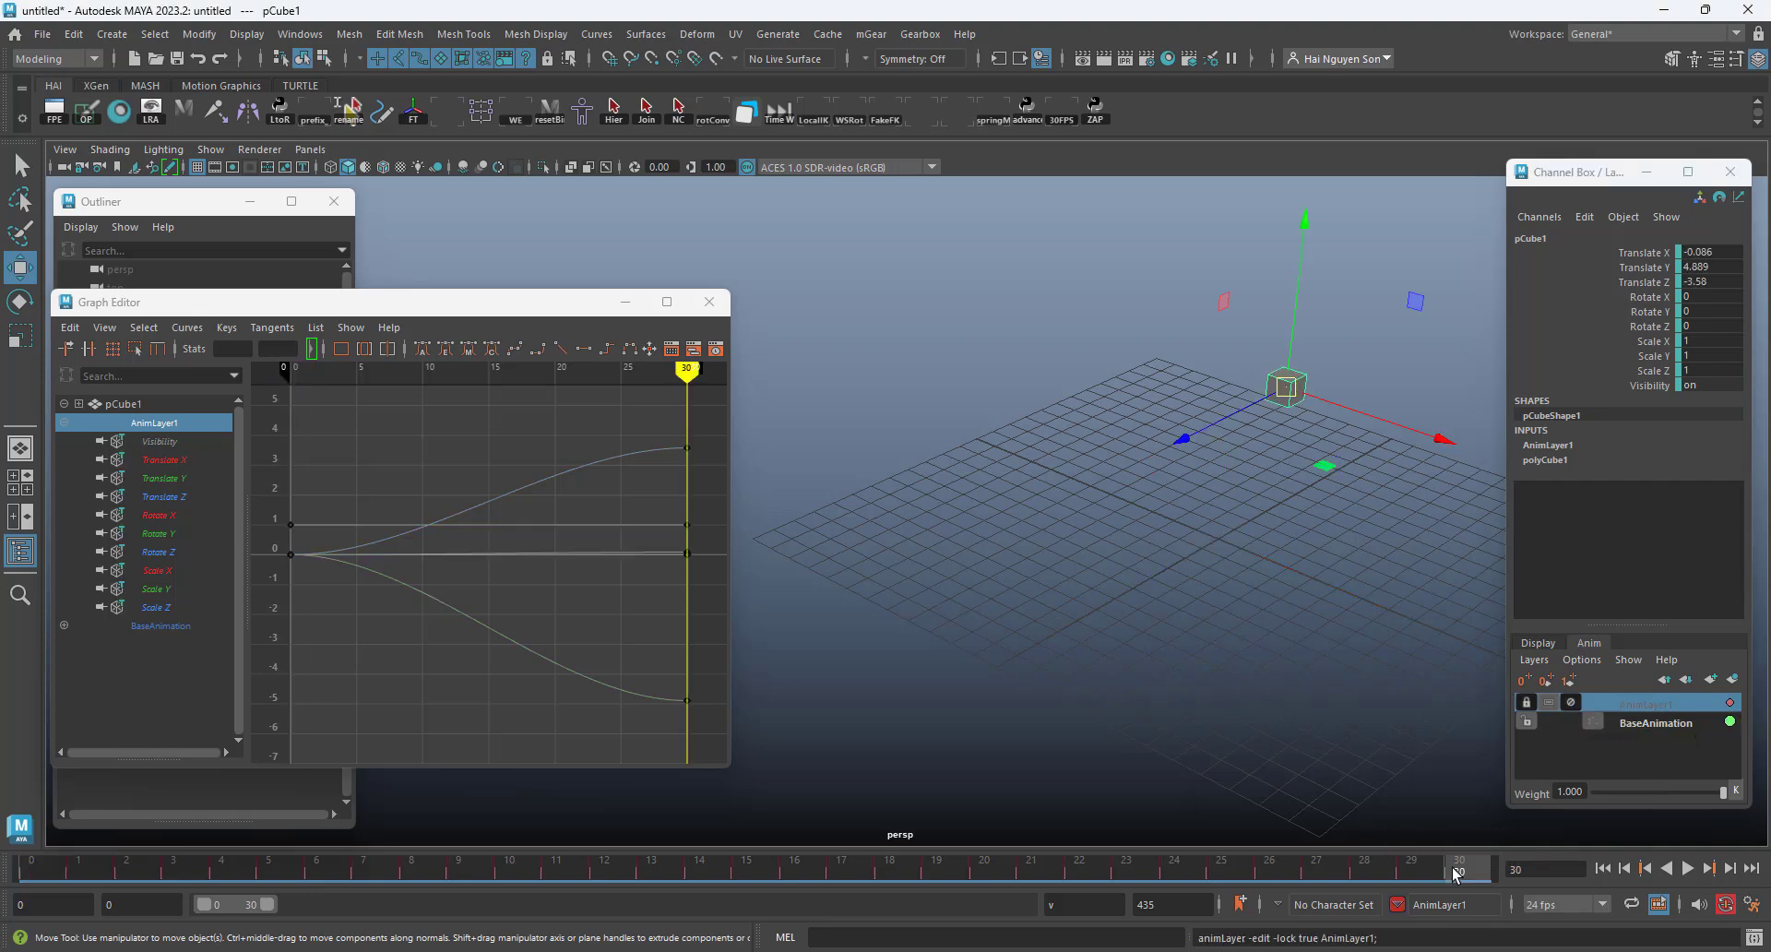
pyautogui.click(1645, 723)
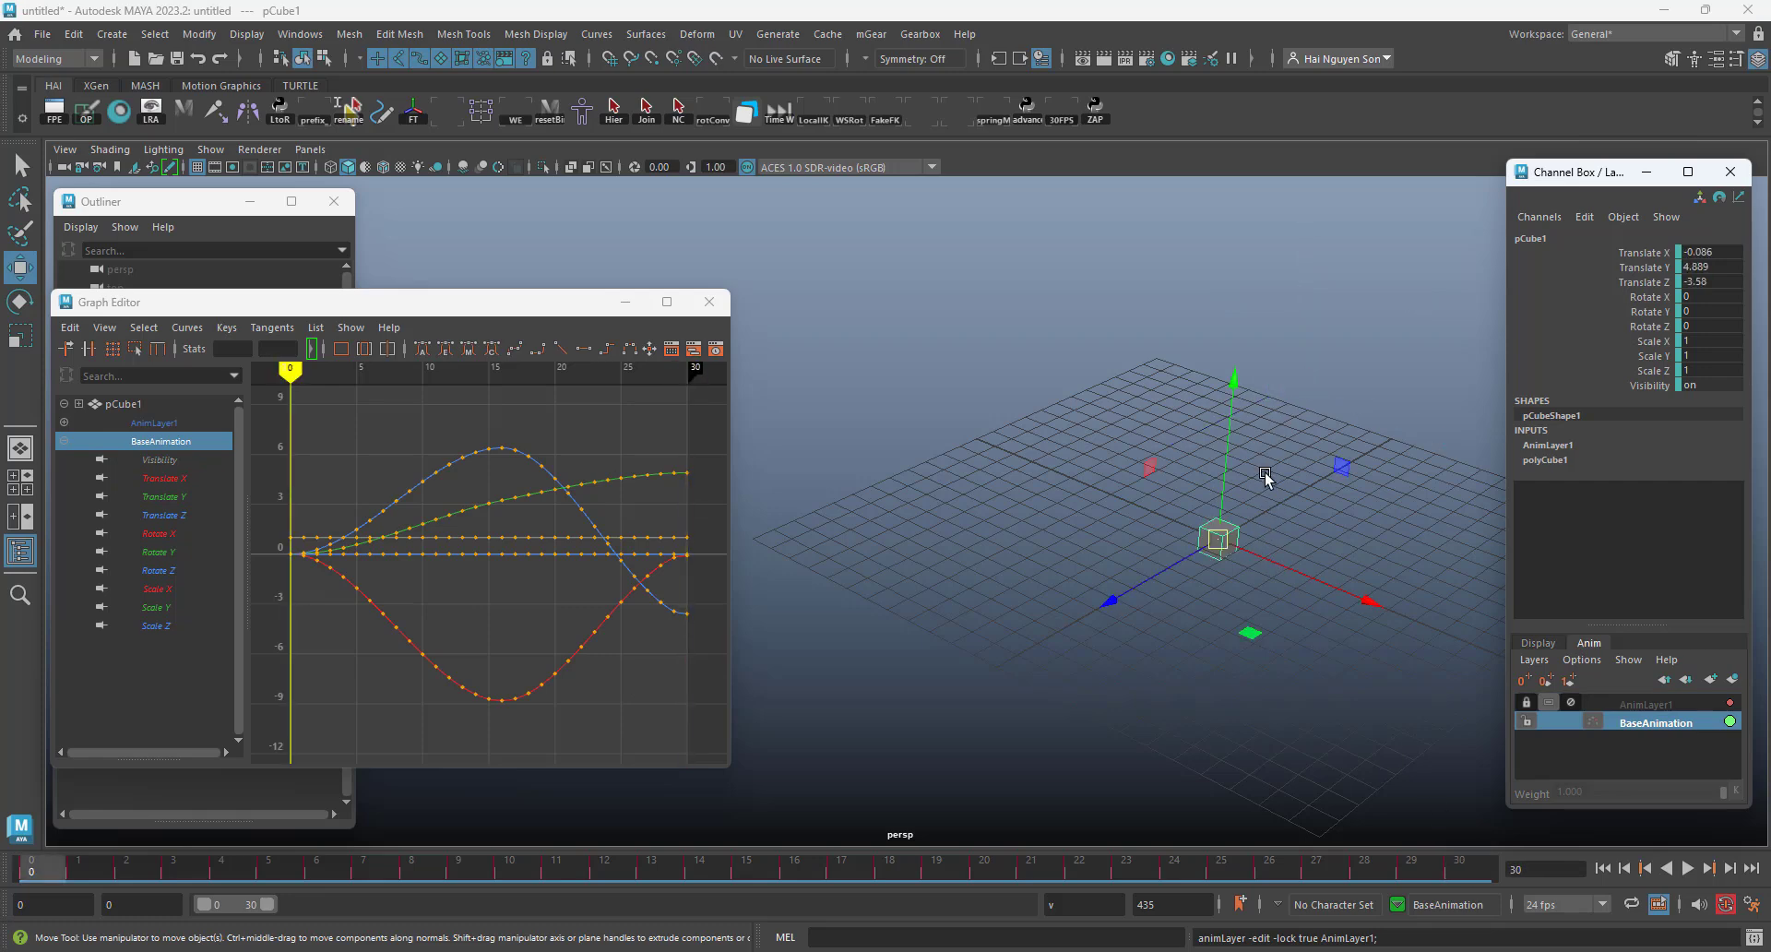
# - Unlock and review AnimLayer1's curves, relock it, and return to BaseAnimation at frame 29
pyautogui.click(1570, 701)
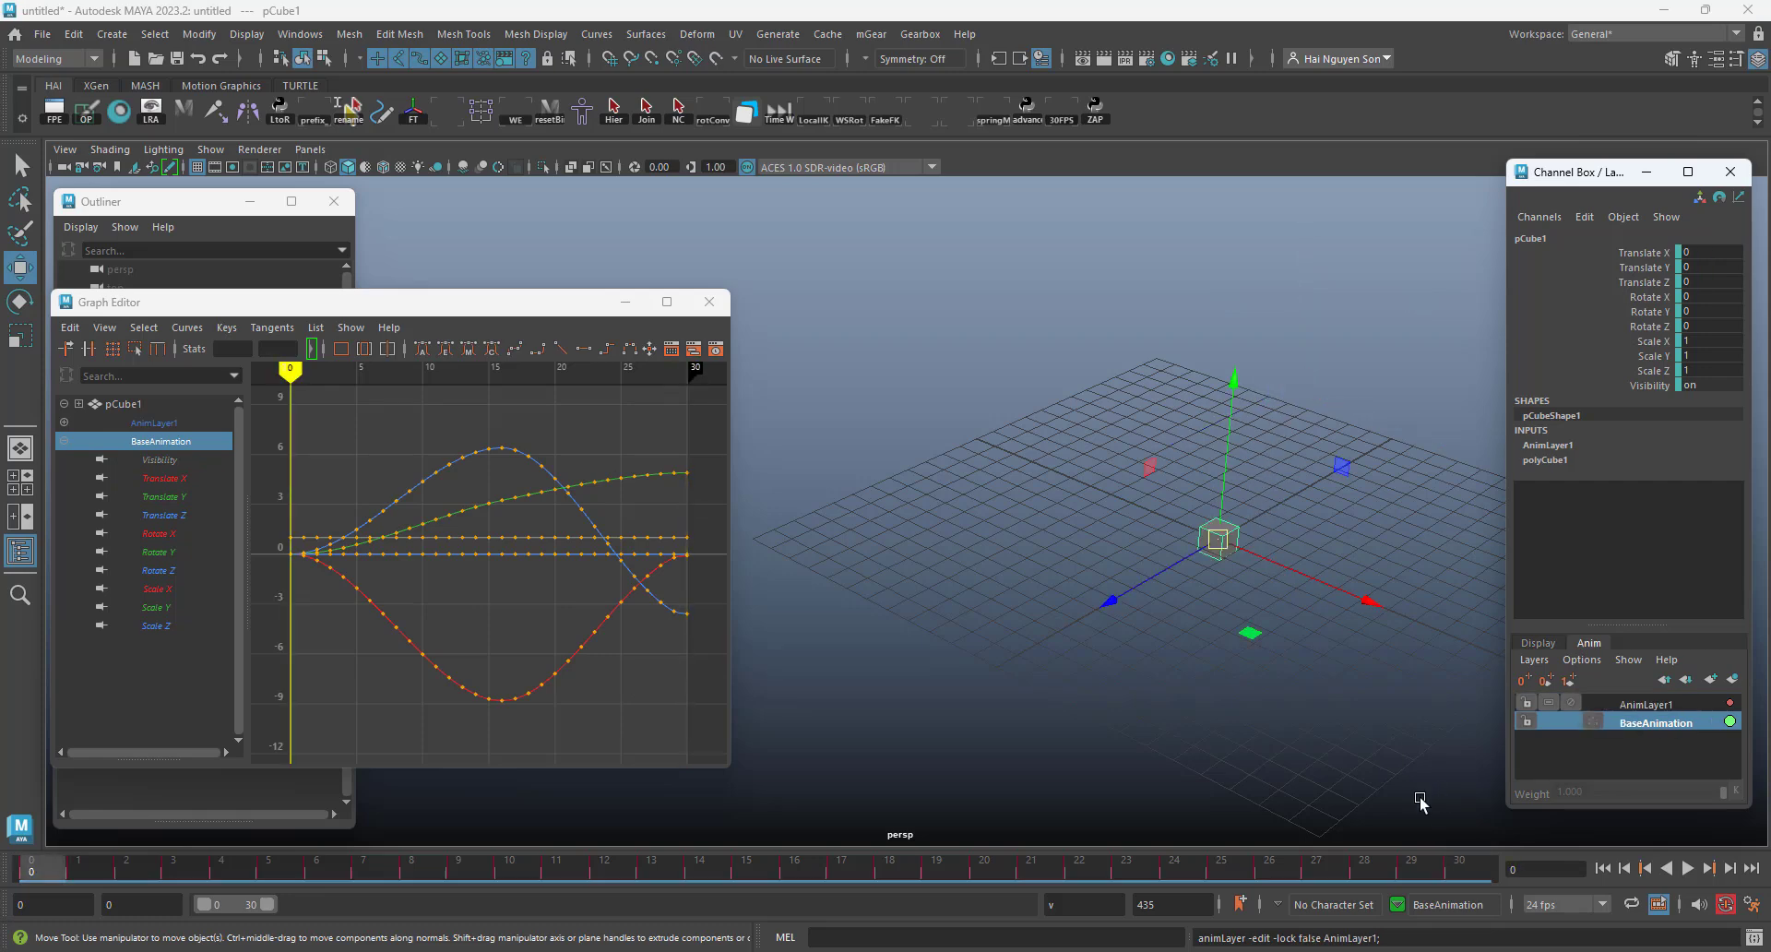
pyautogui.click(1661, 703)
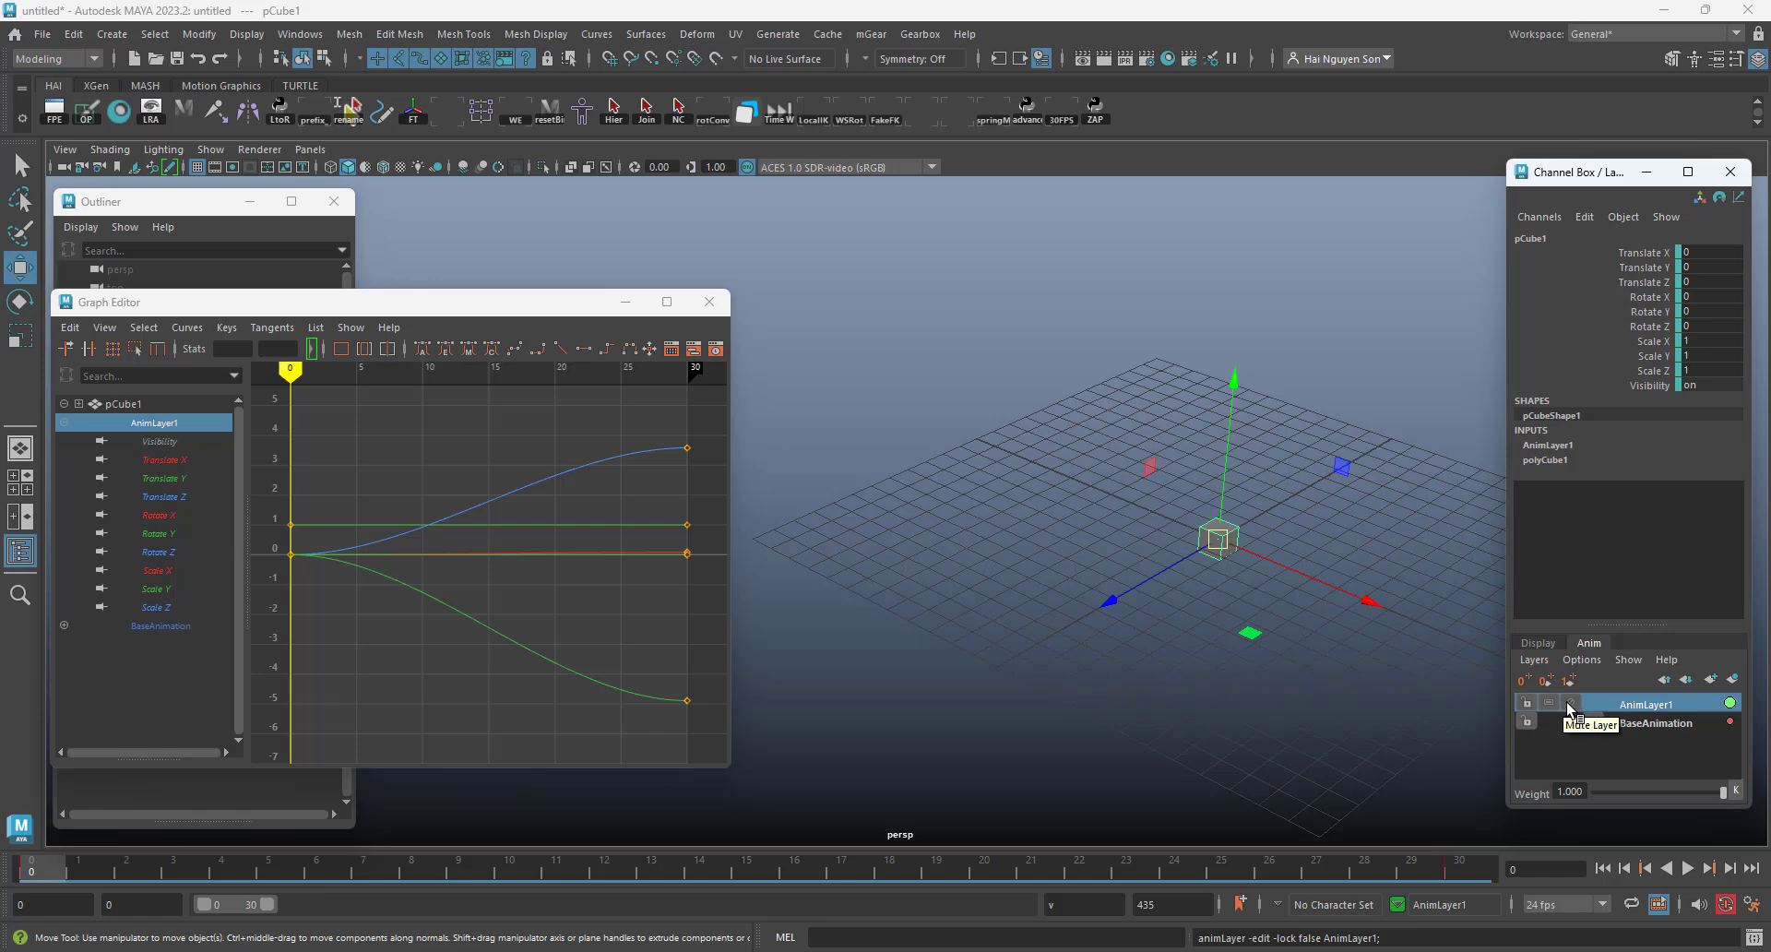
pyautogui.click(1526, 702)
pyautogui.click(1623, 720)
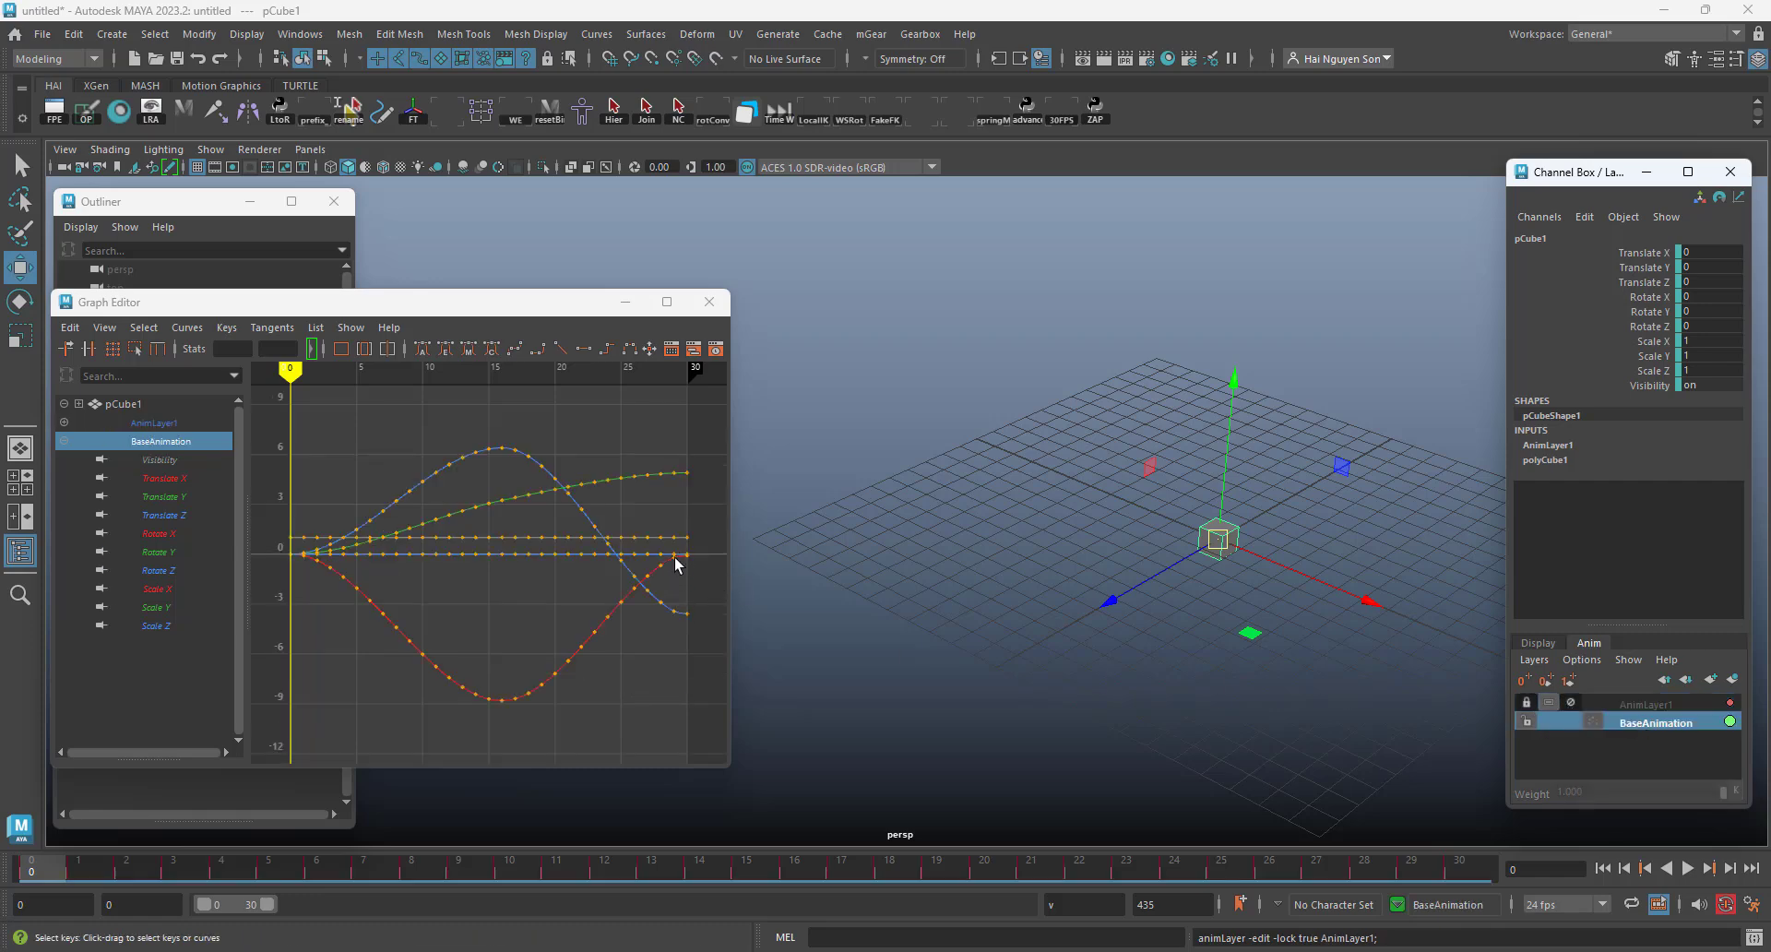
pyautogui.click(1417, 876)
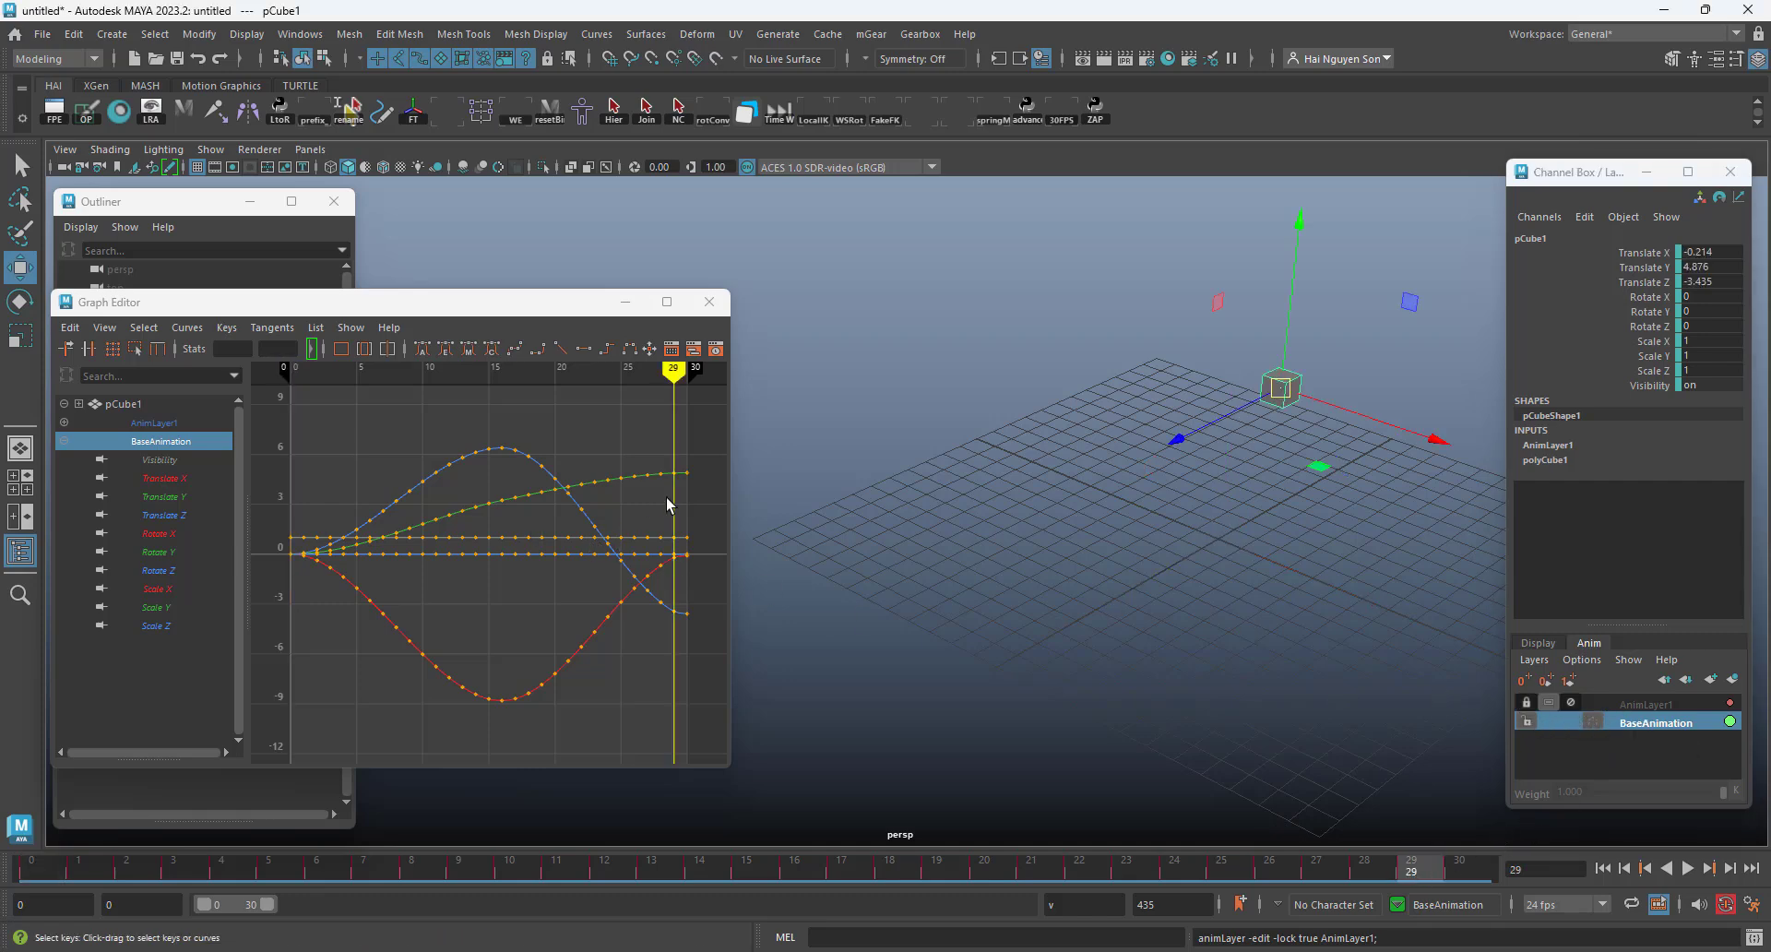
pyautogui.click(1646, 704)
pyautogui.click(1571, 702)
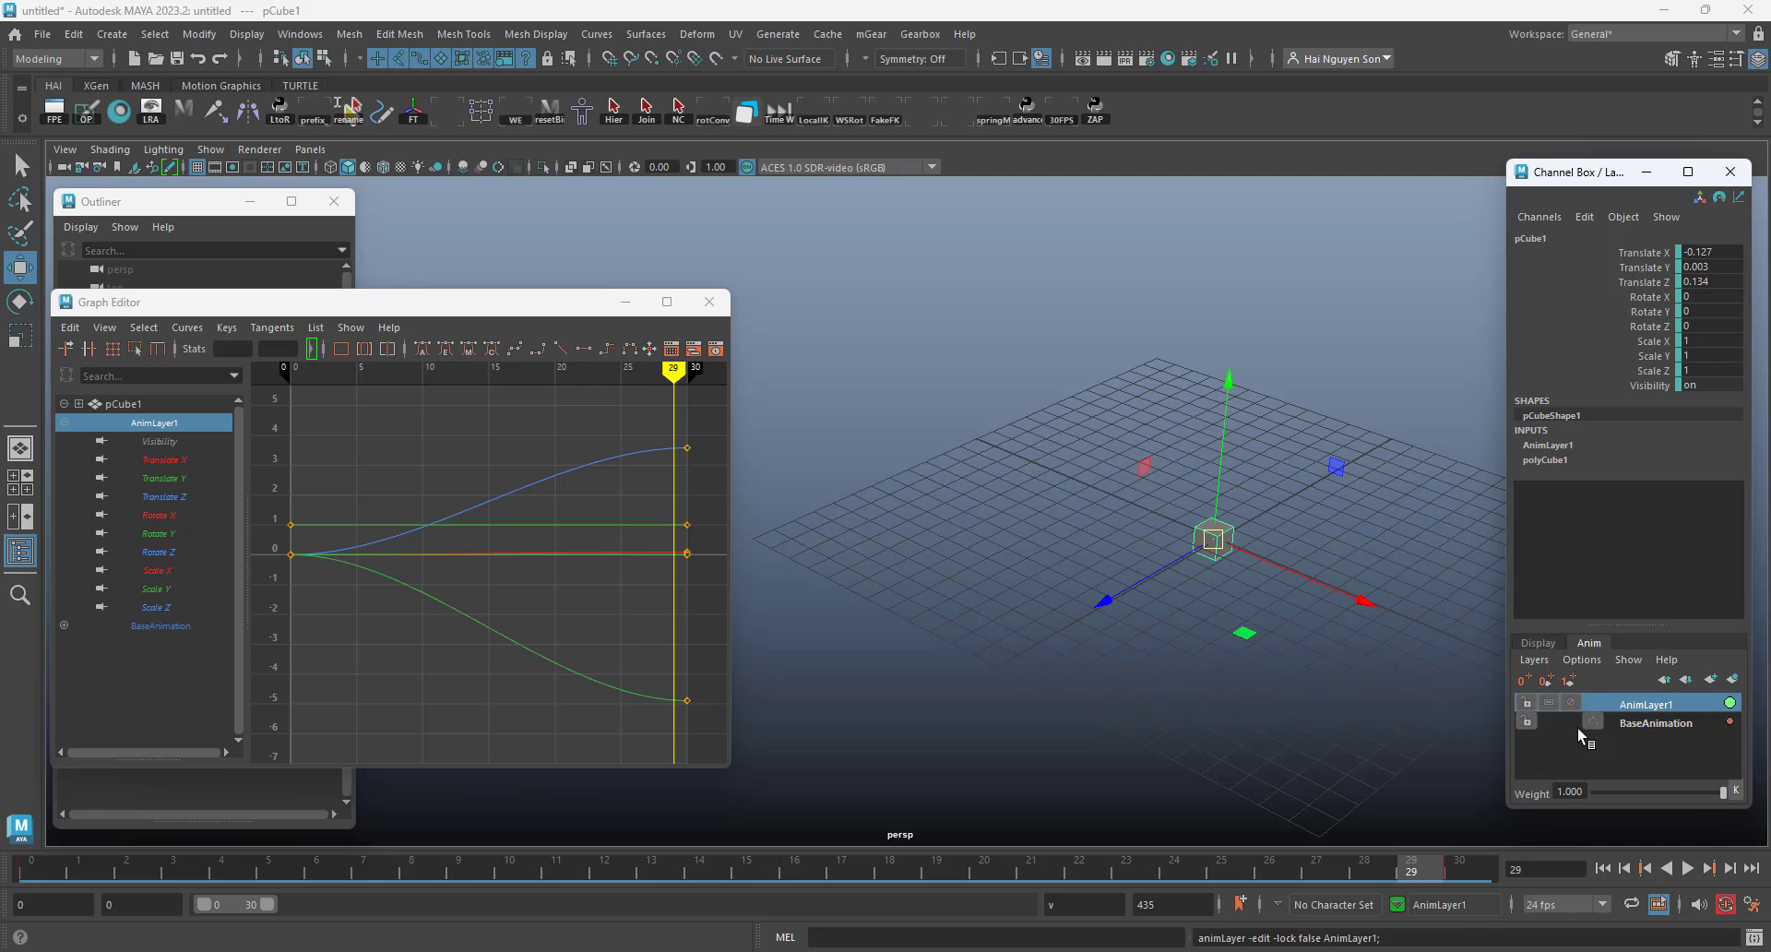
pyautogui.hotkey('alt', 'v')
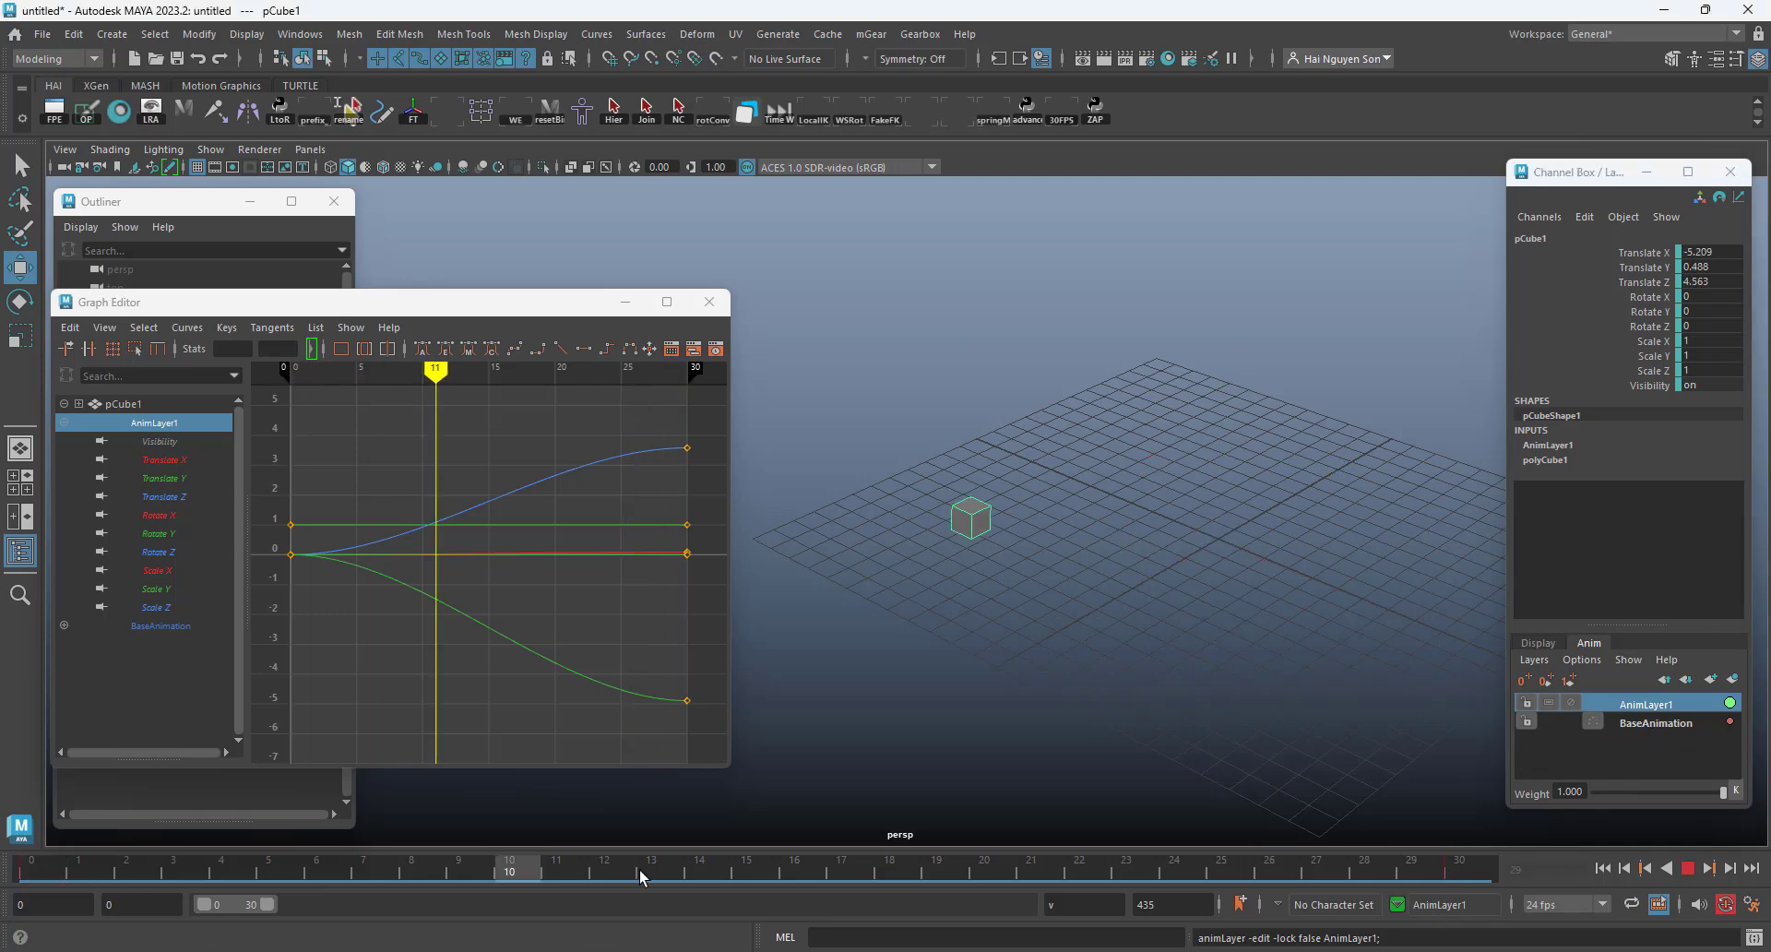
pyautogui.click(79, 867)
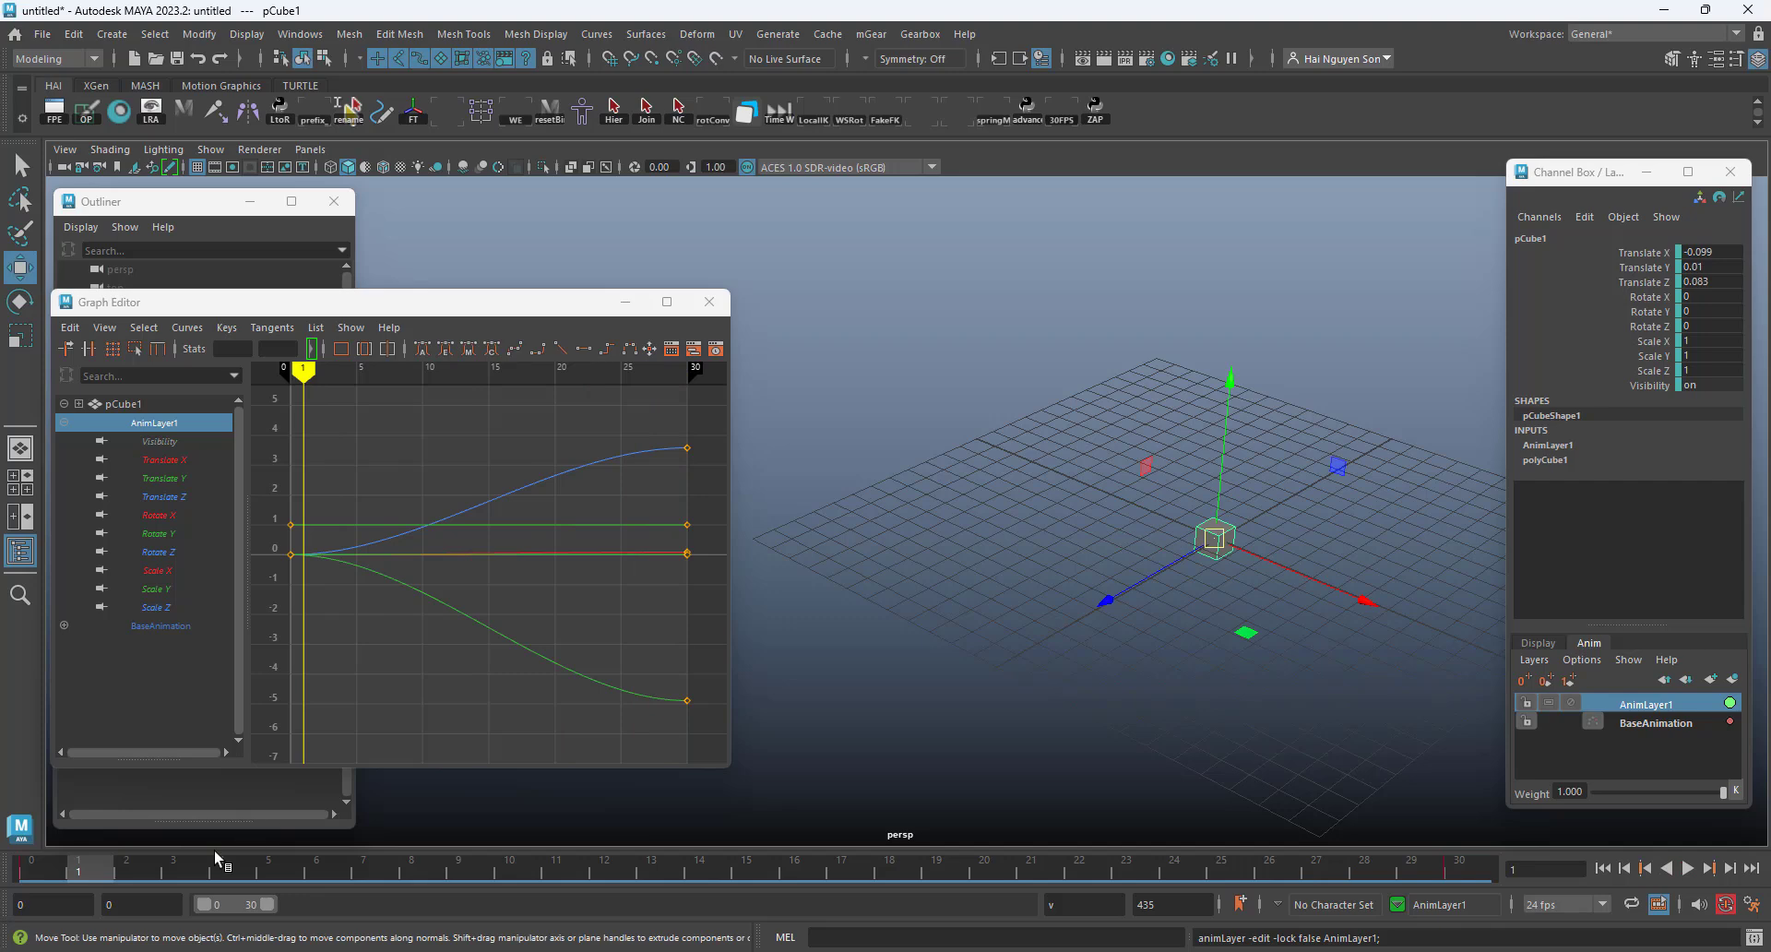
pyautogui.hotkey('alt', 'v')
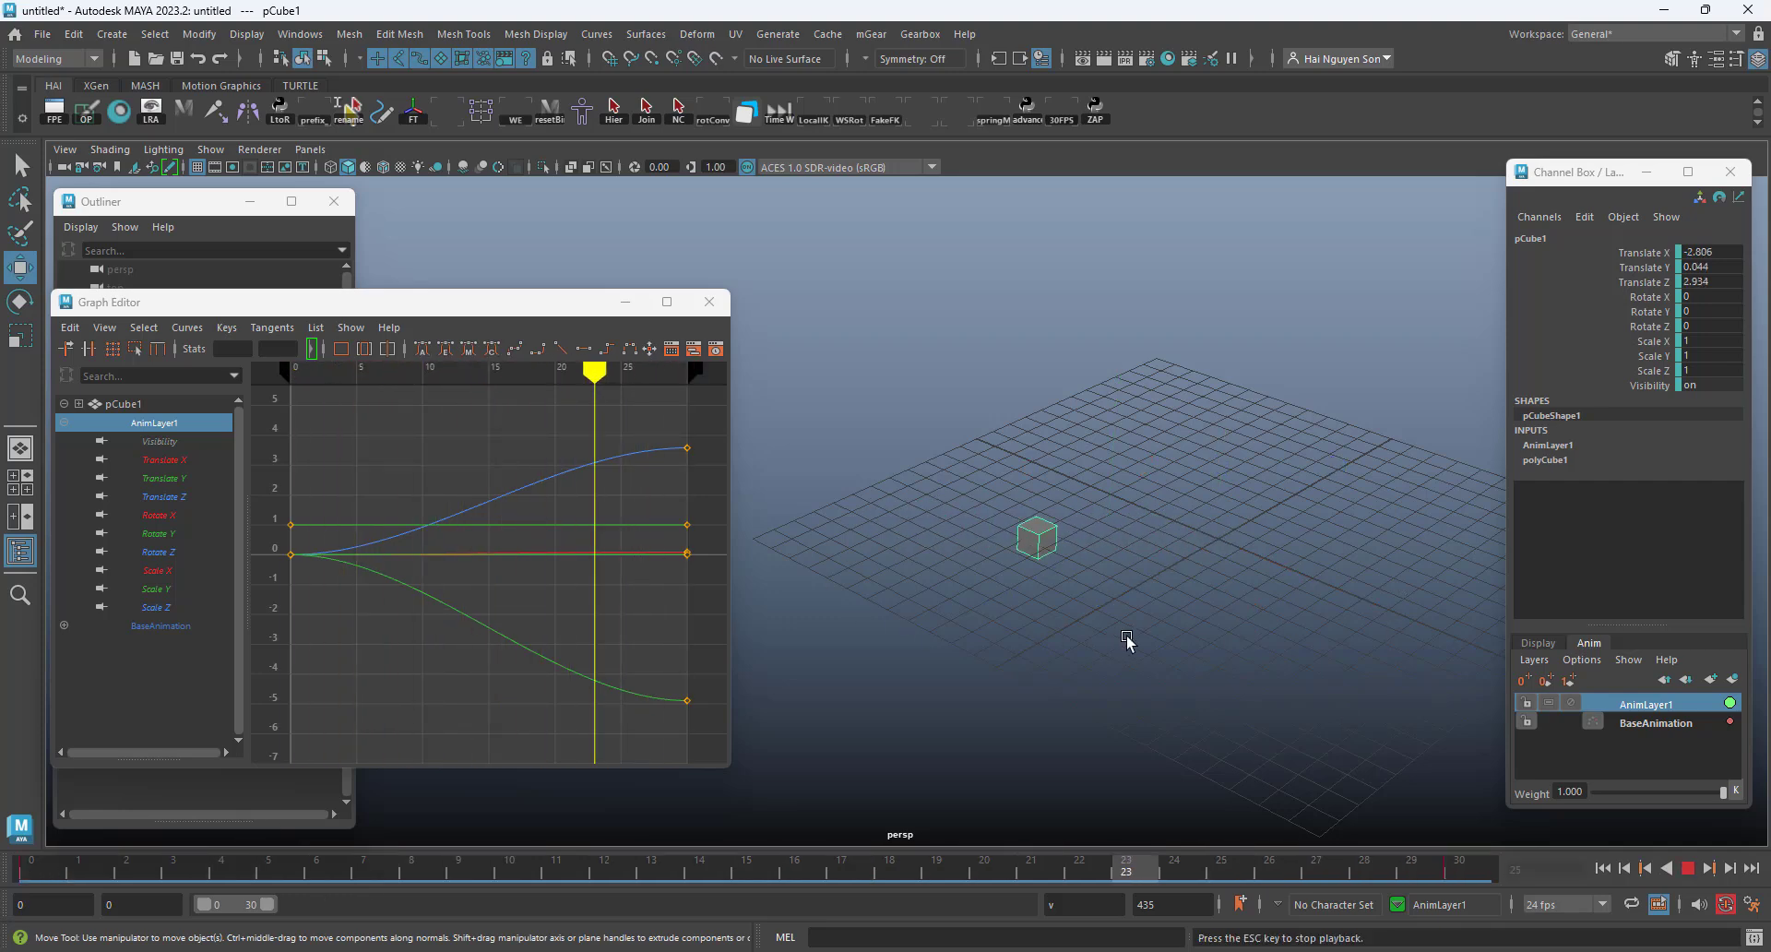
pyautogui.click(1650, 724)
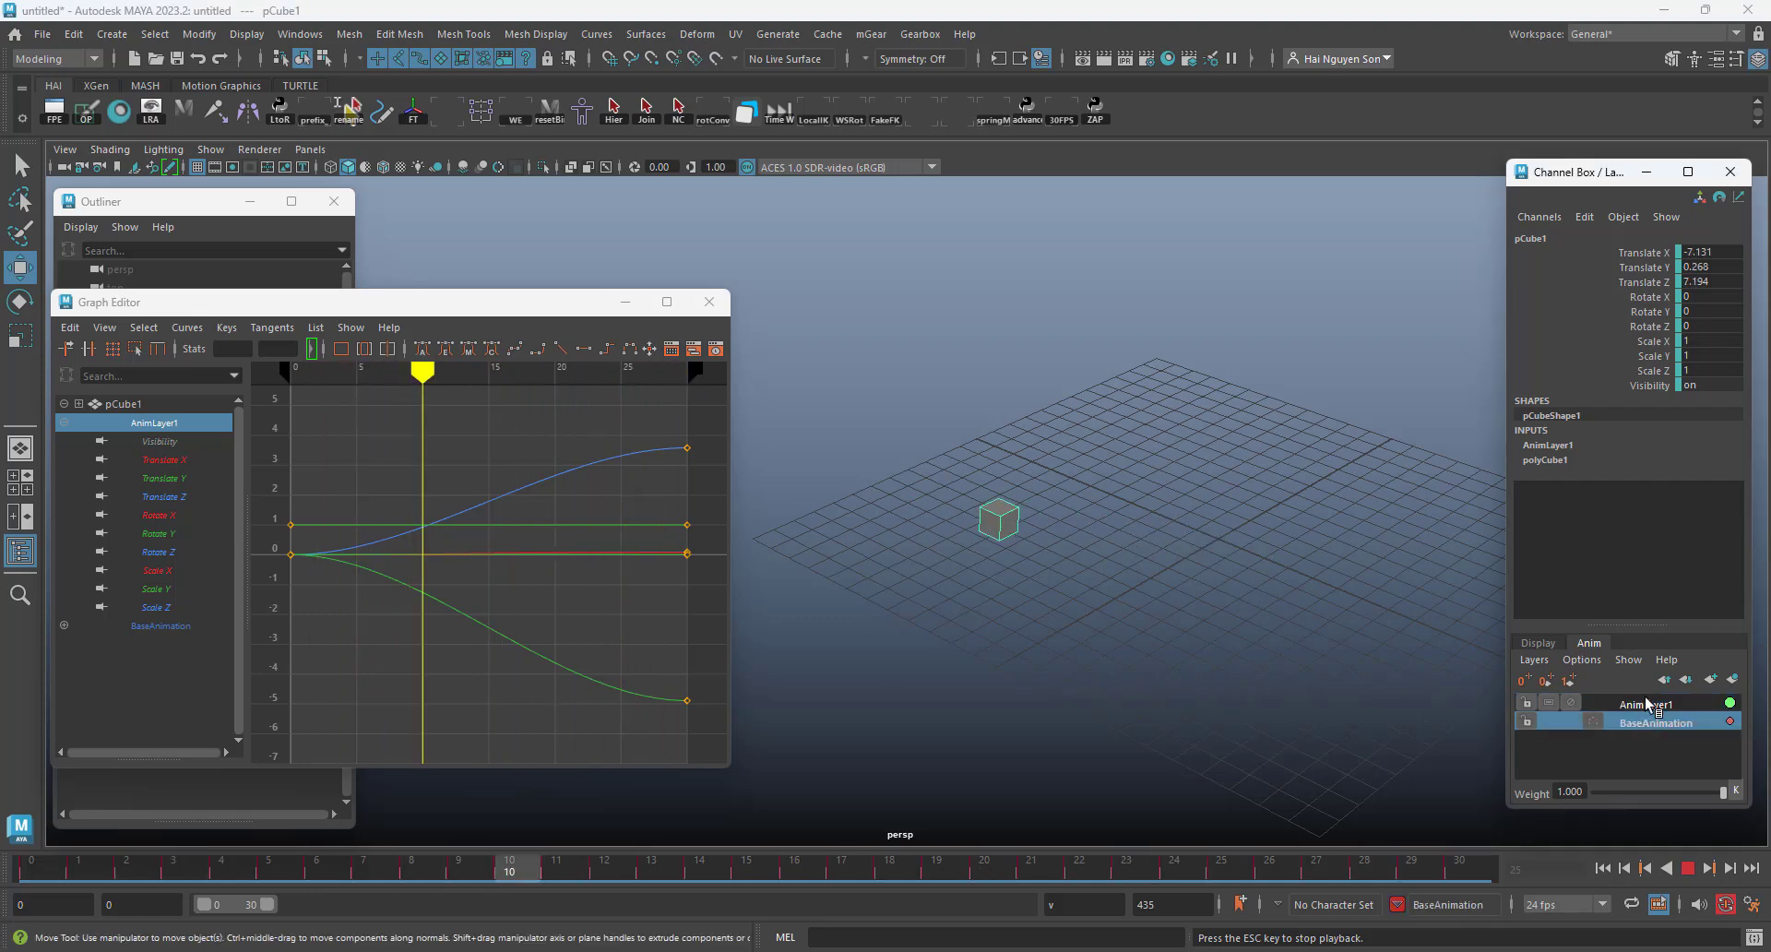
pyautogui.press('Escape')
pyautogui.click(1668, 719)
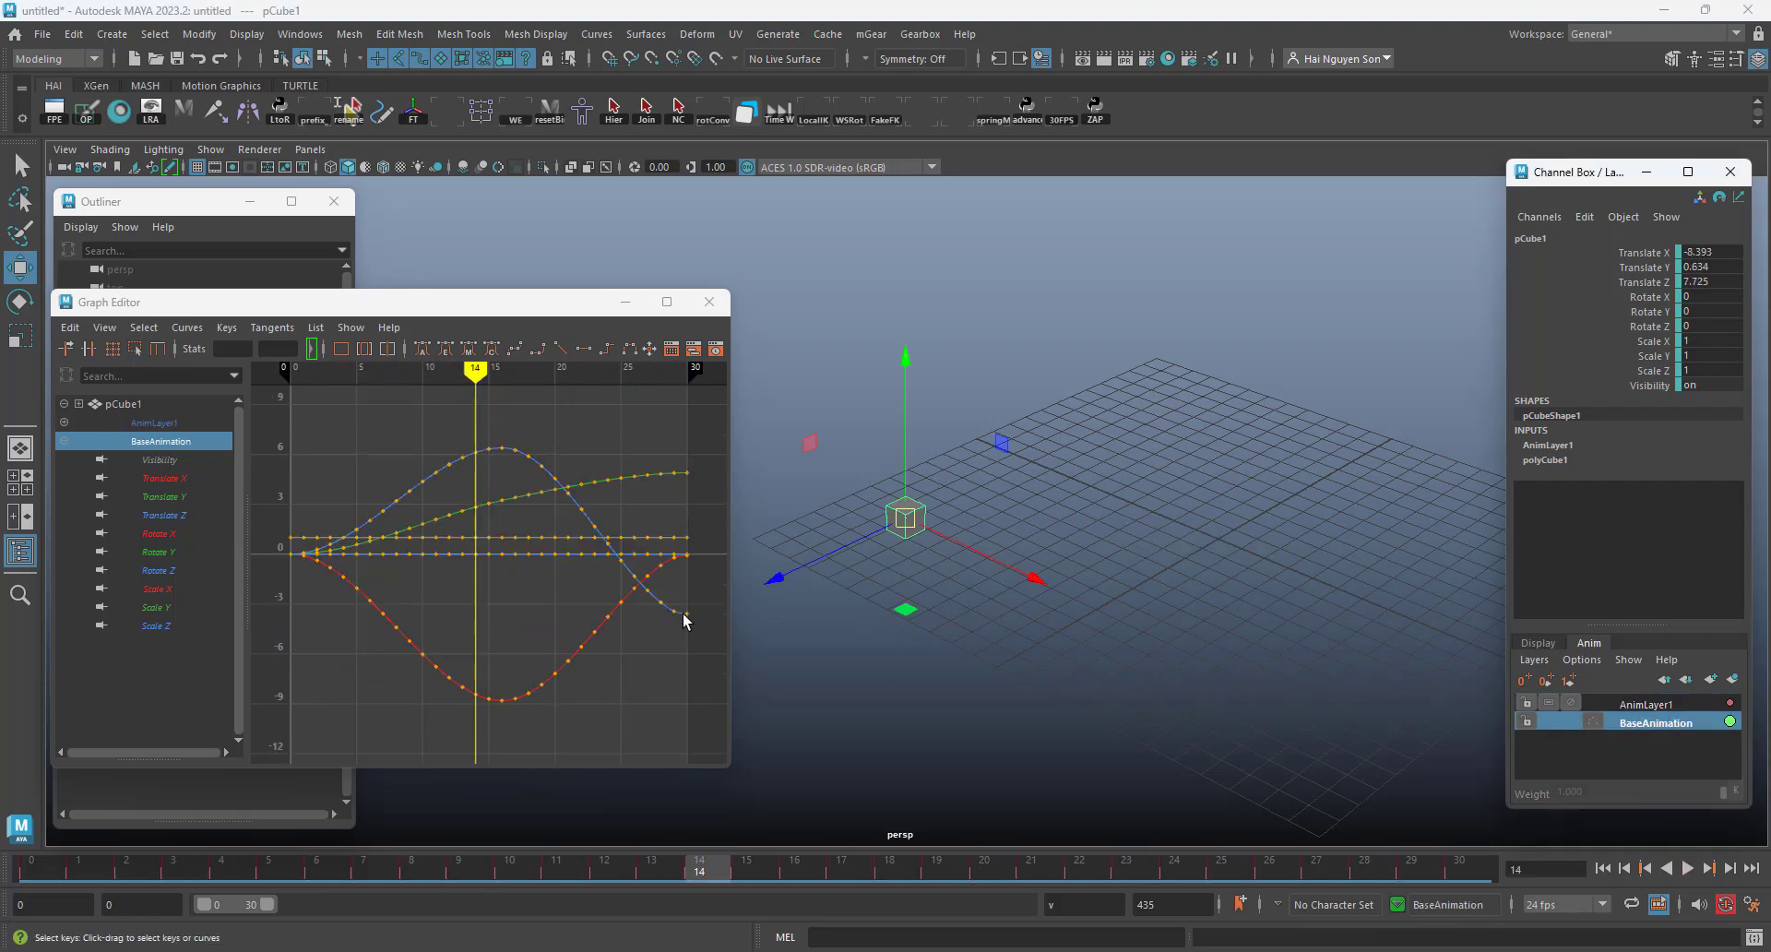
pyautogui.click(1650, 704)
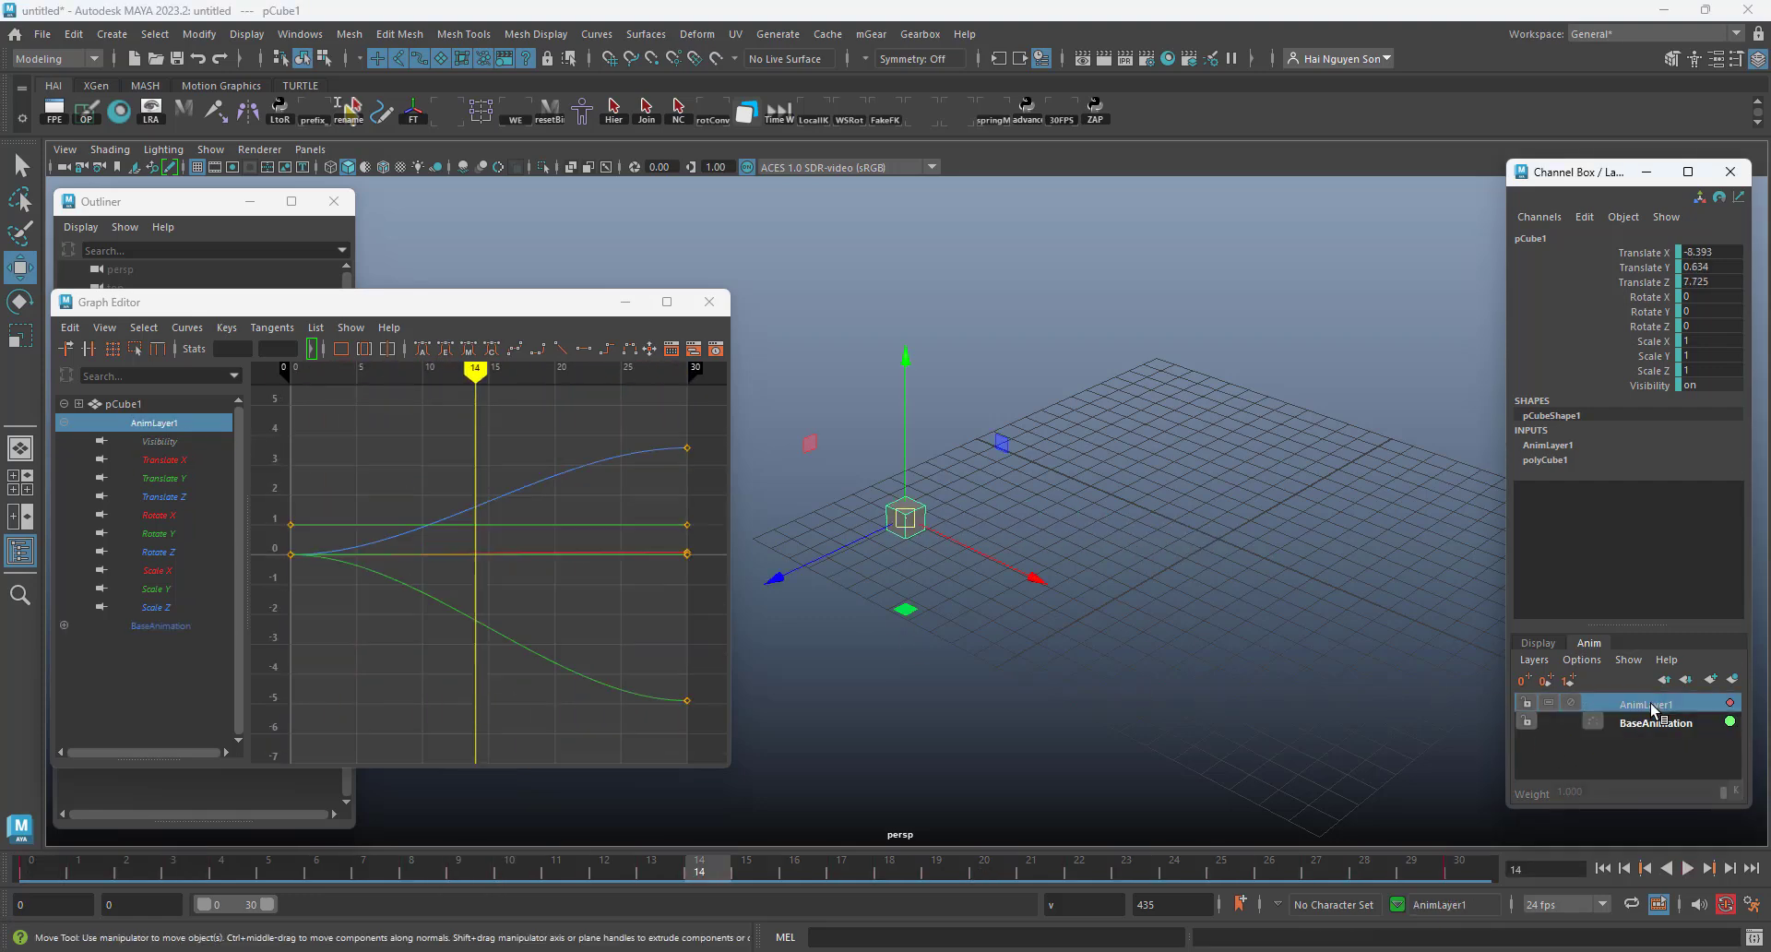
pyautogui.moveTo(1377, 876); pyautogui.dragTo(1488, 866)
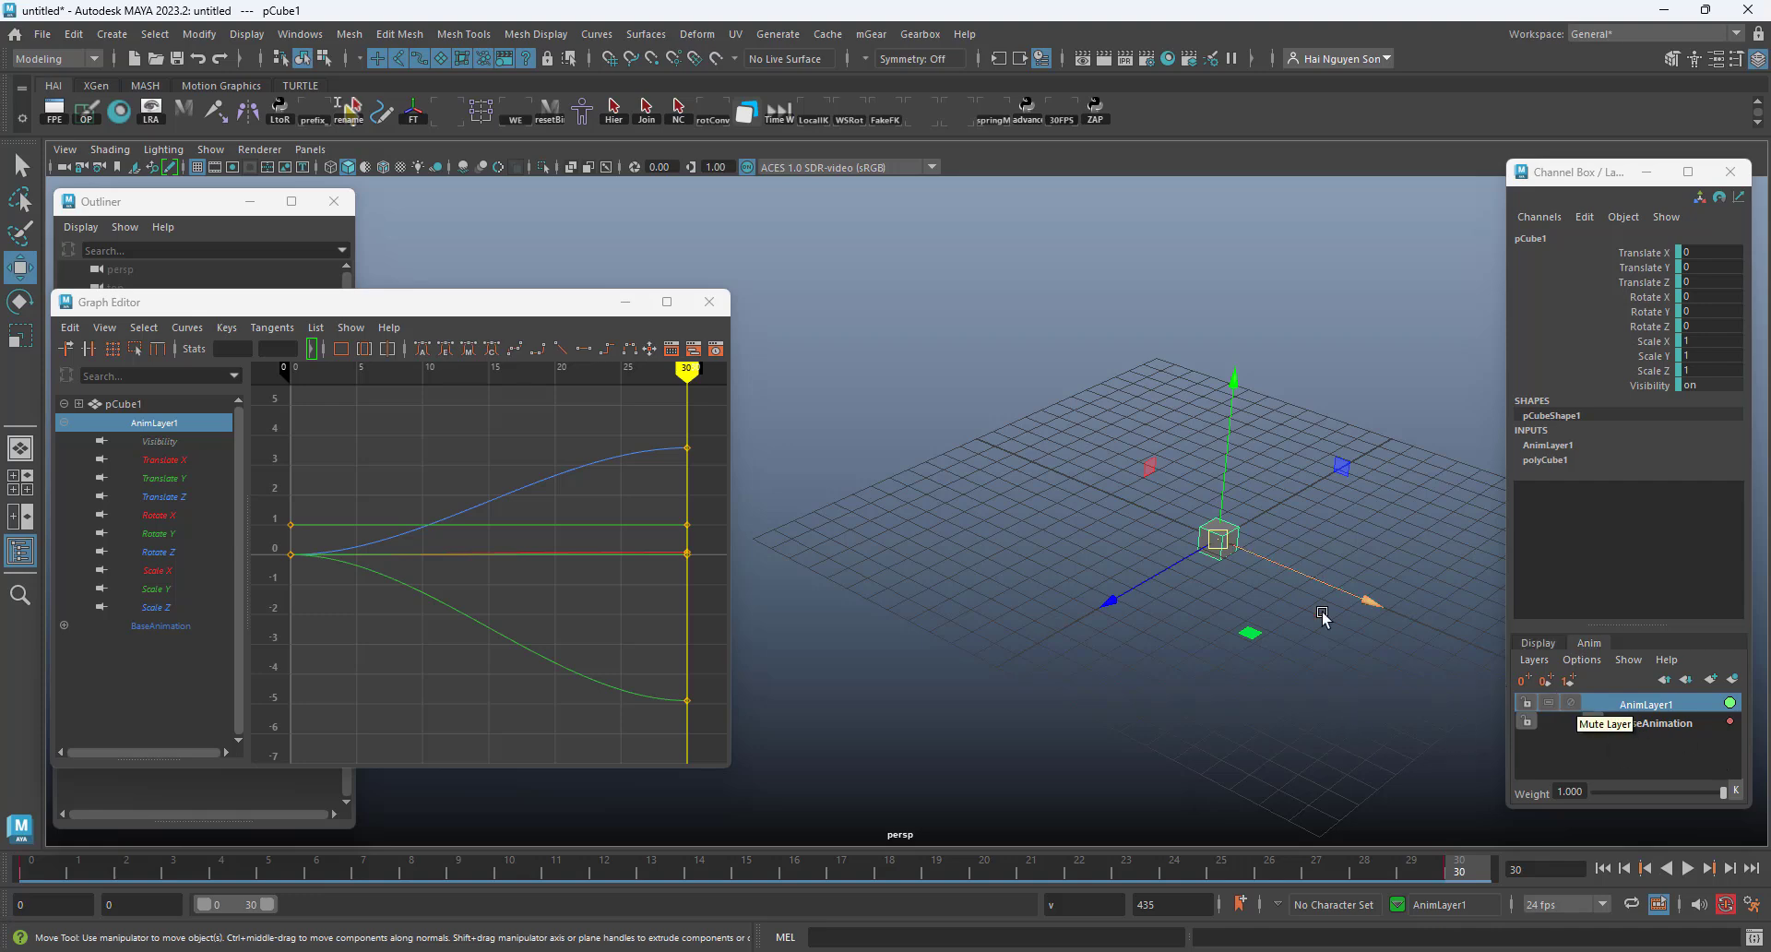
pyautogui.click(746, 112)
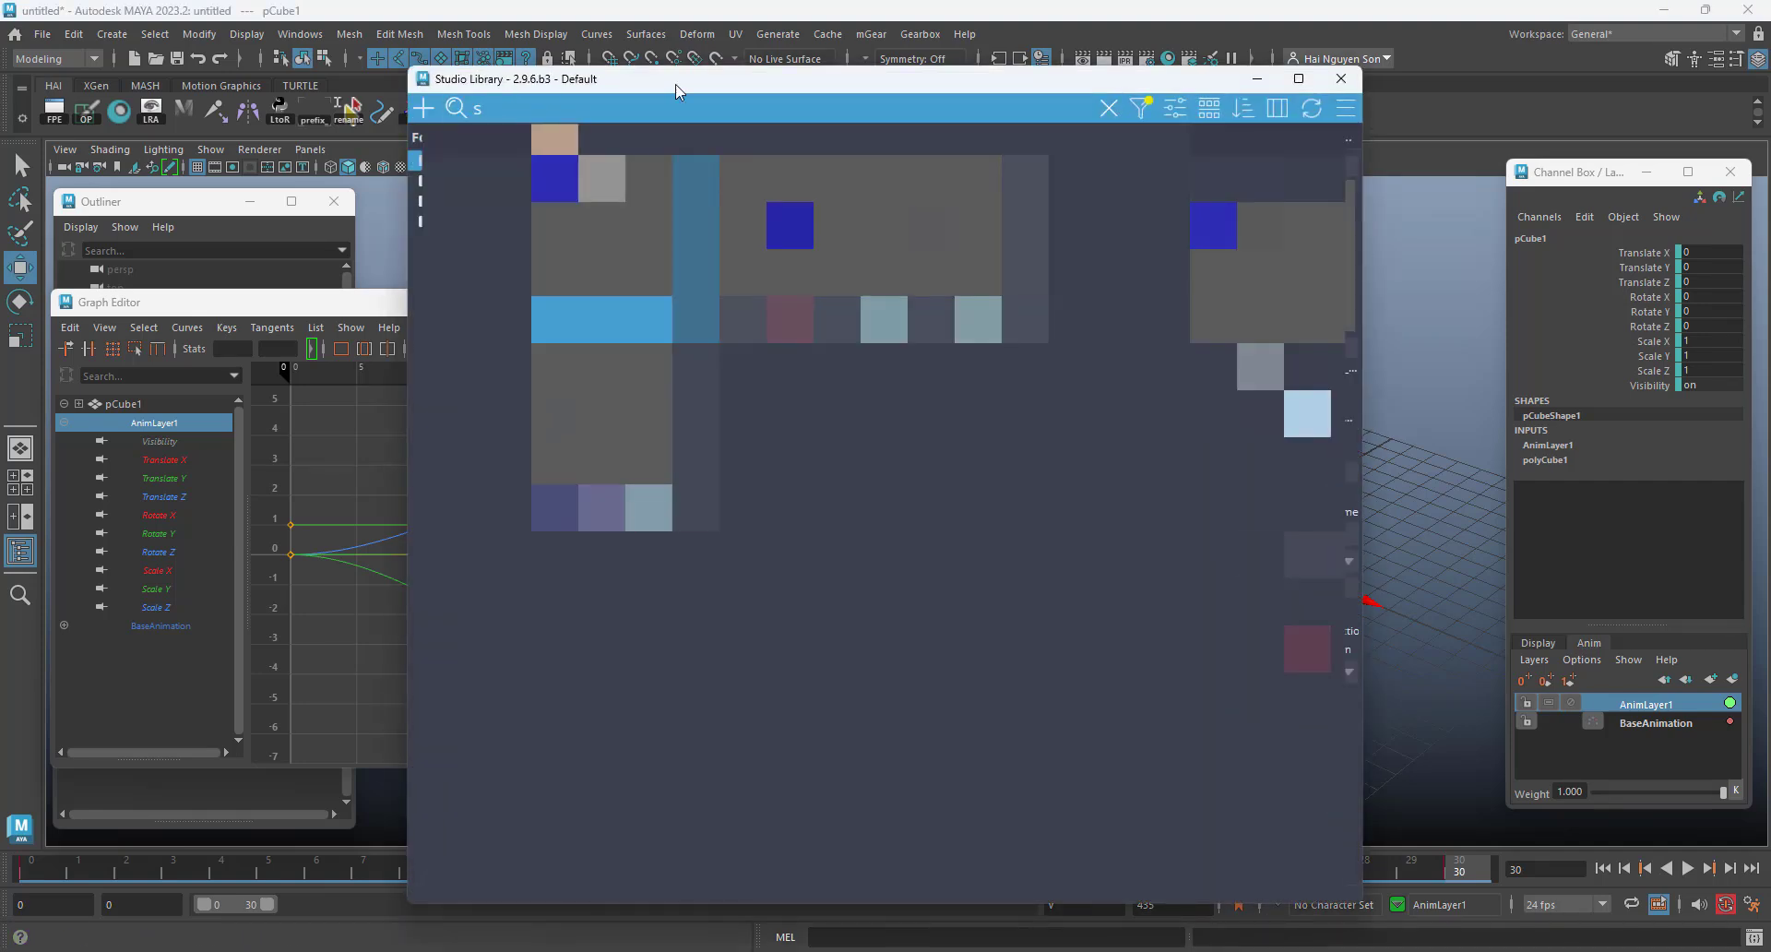
pyautogui.click(1352, 77)
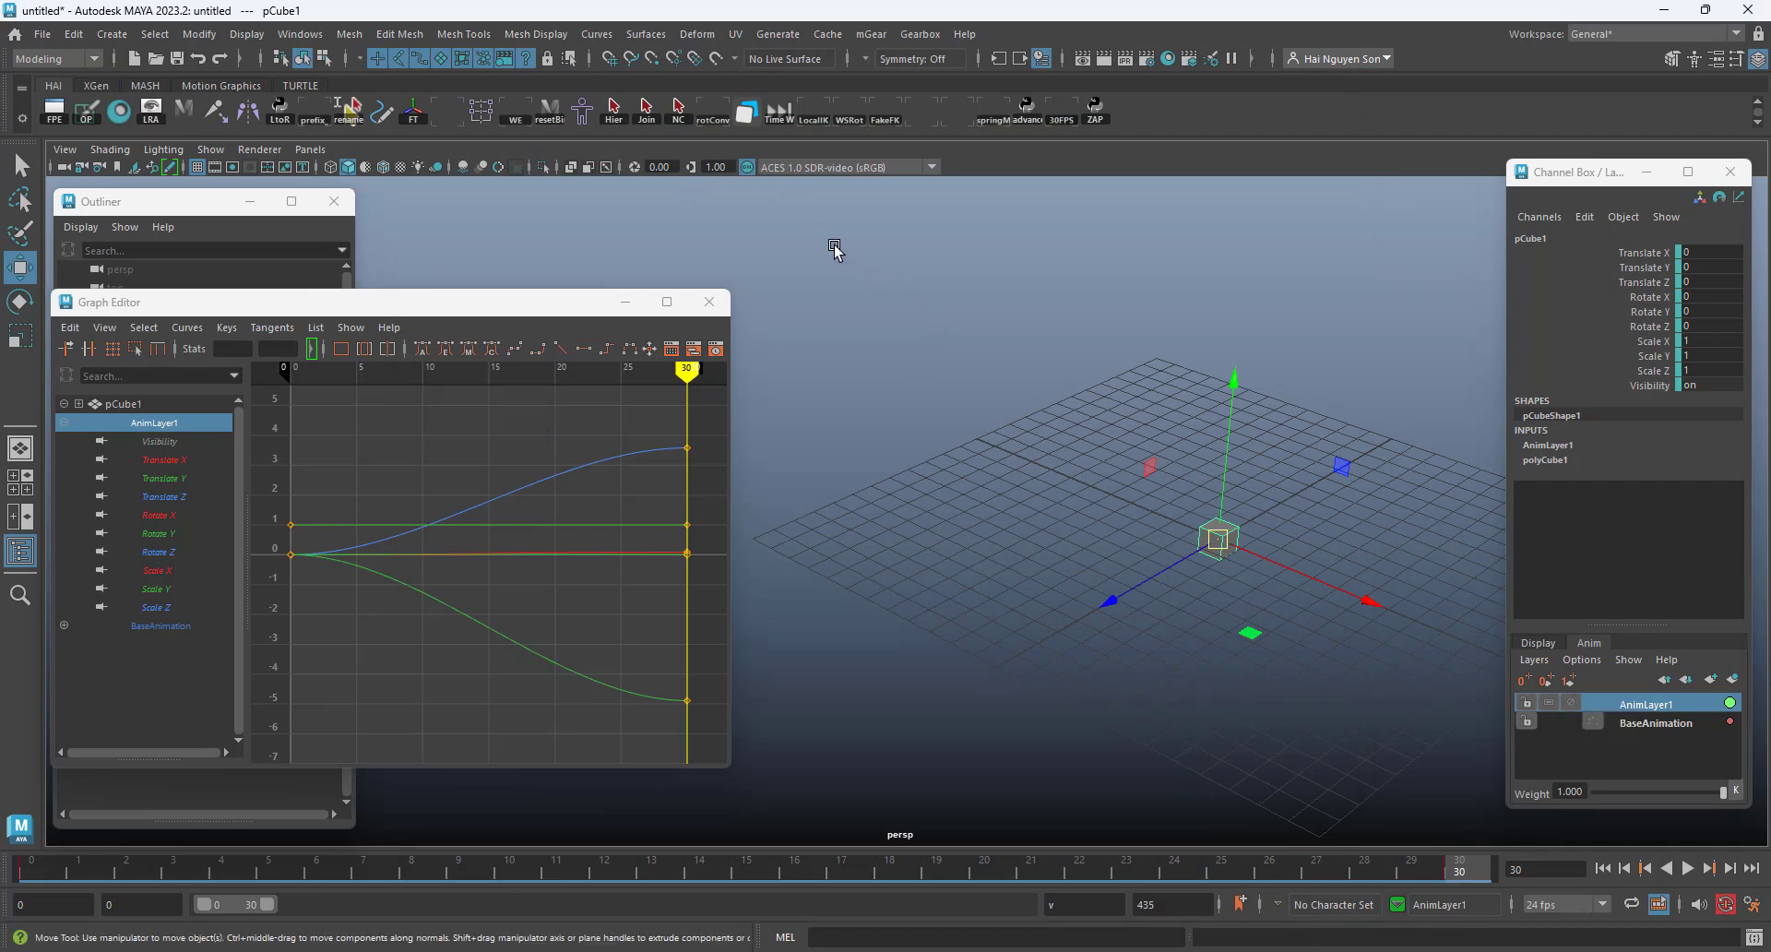
pyautogui.moveTo(835, 245); pyautogui.dragTo(1499, 837)
pyautogui.click(37, 871)
pyautogui.click(1454, 874)
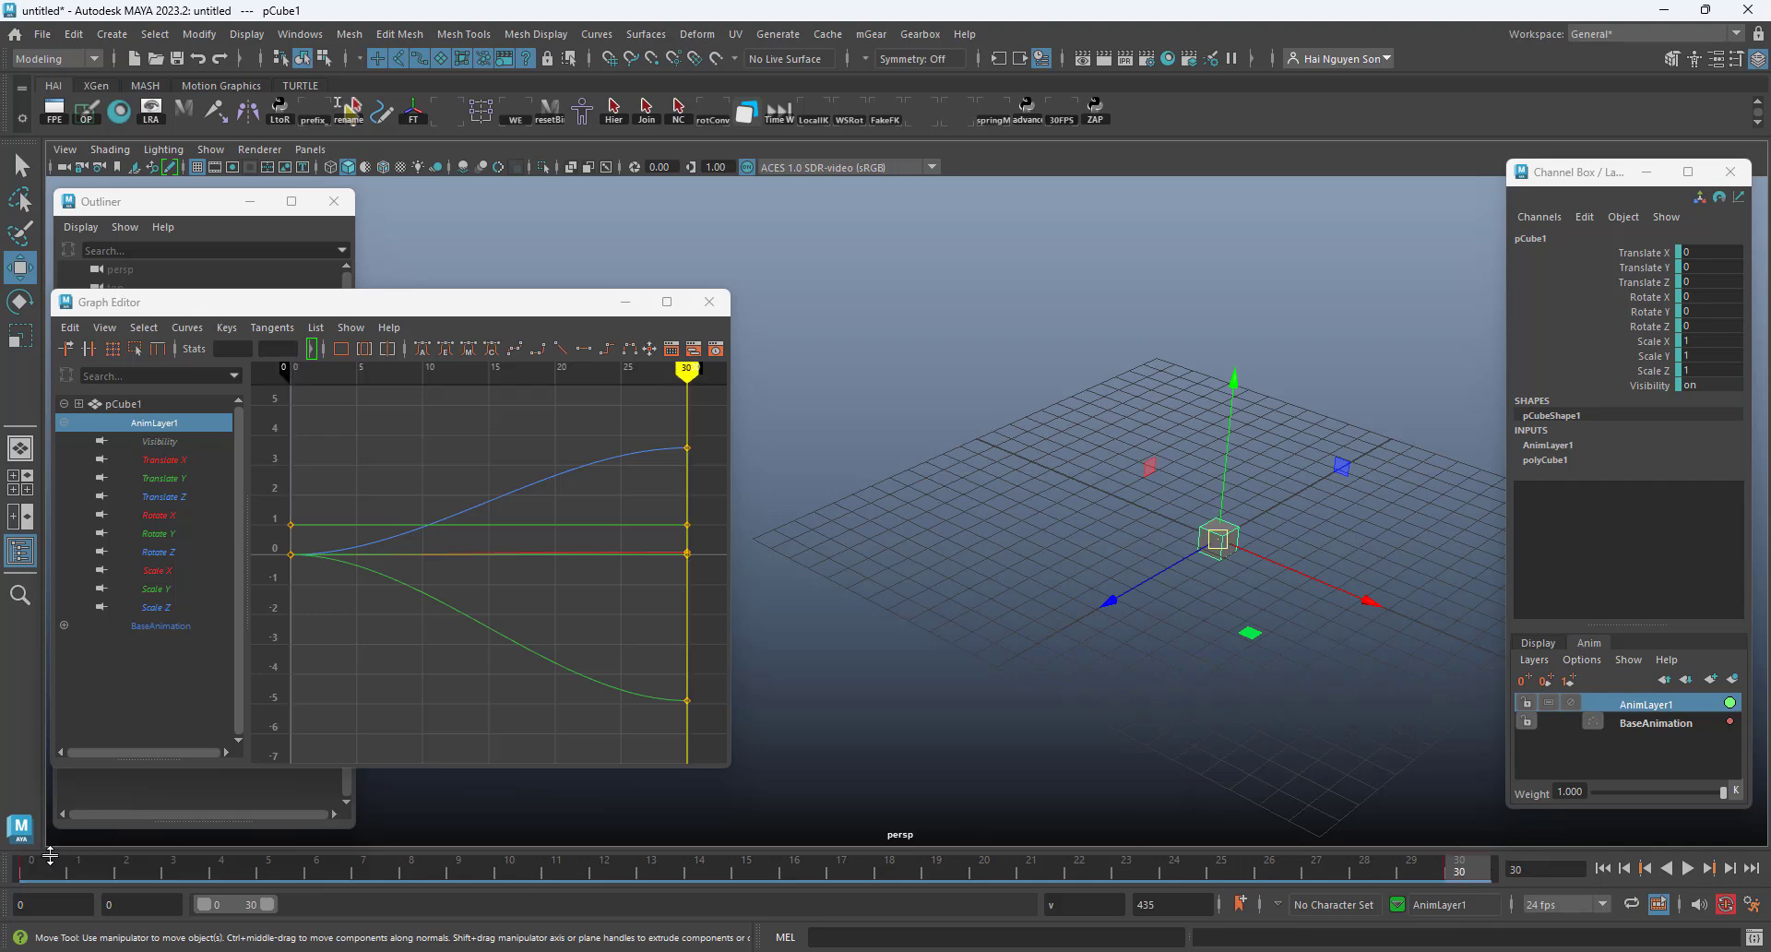
pyautogui.click(48, 868)
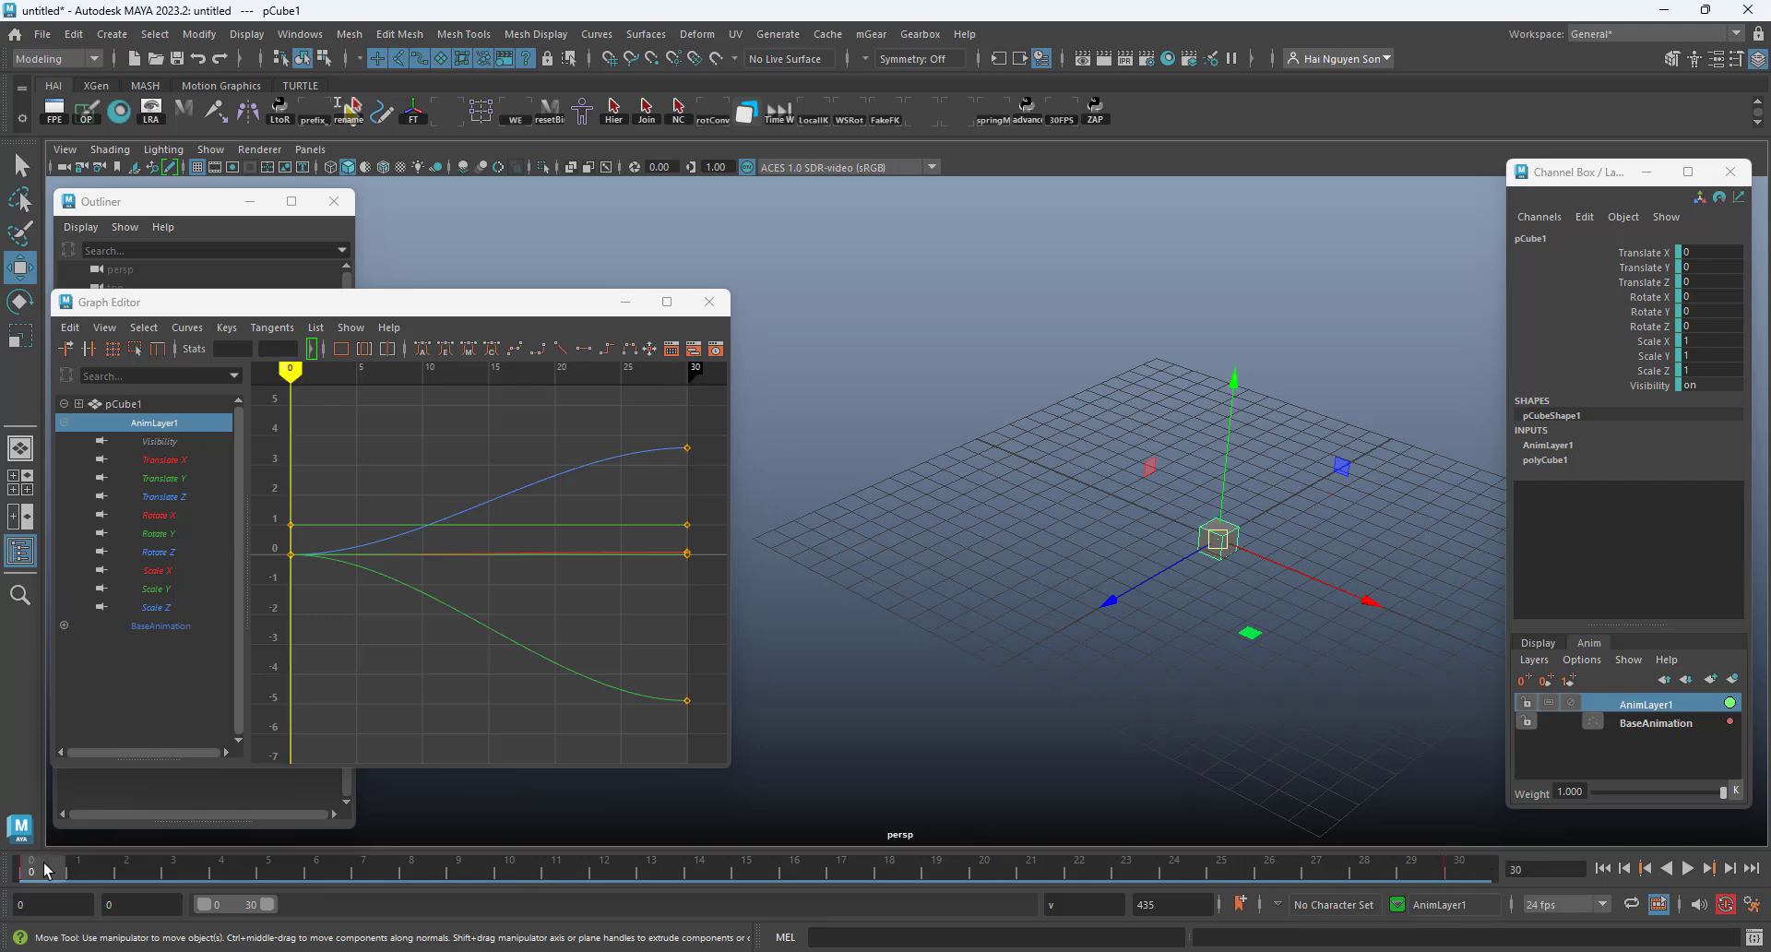
pyautogui.press('.')
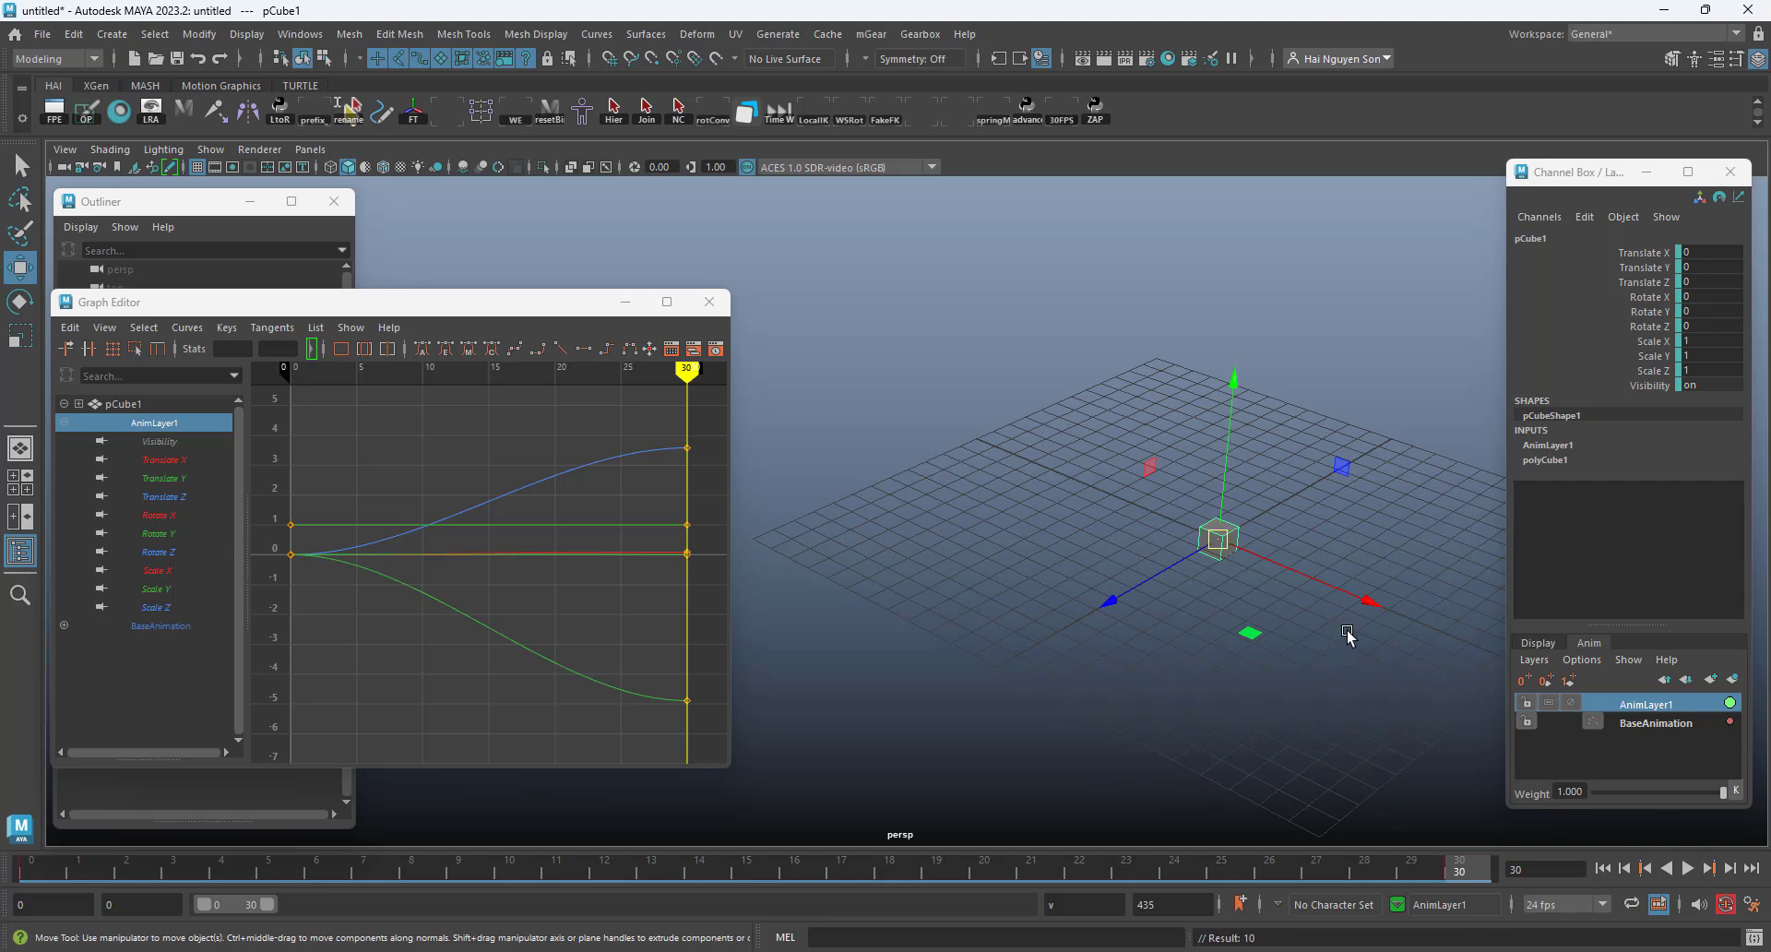
pyautogui.click(1651, 722)
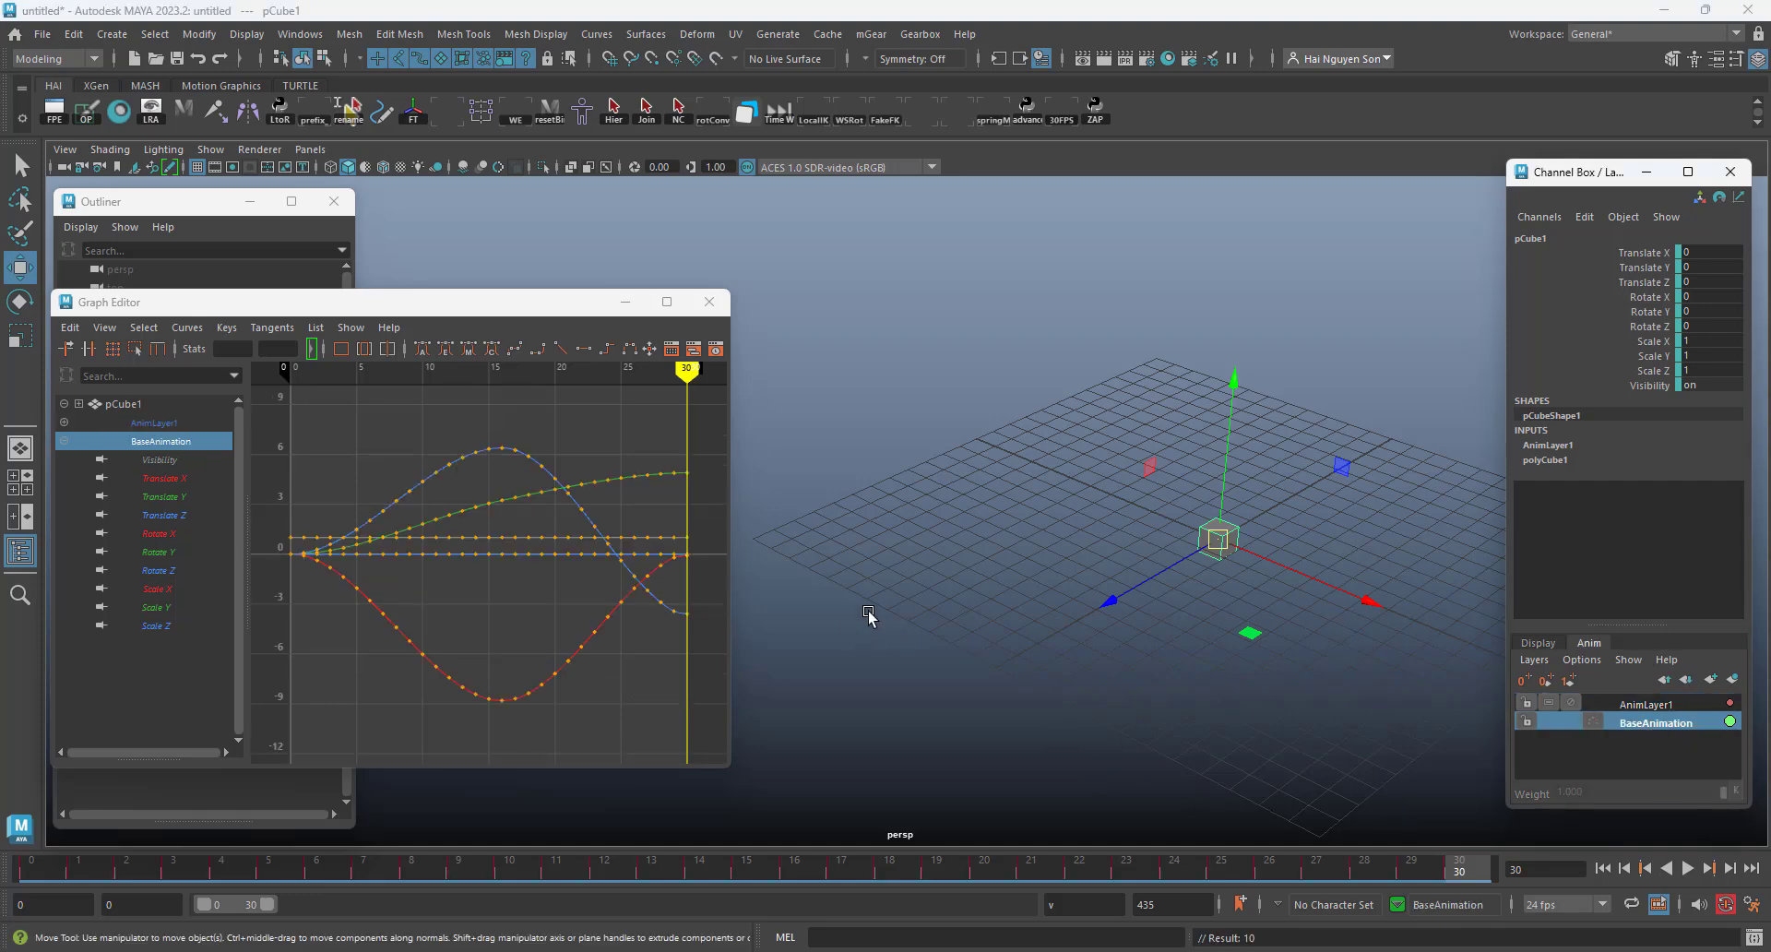
pyautogui.click(1568, 704)
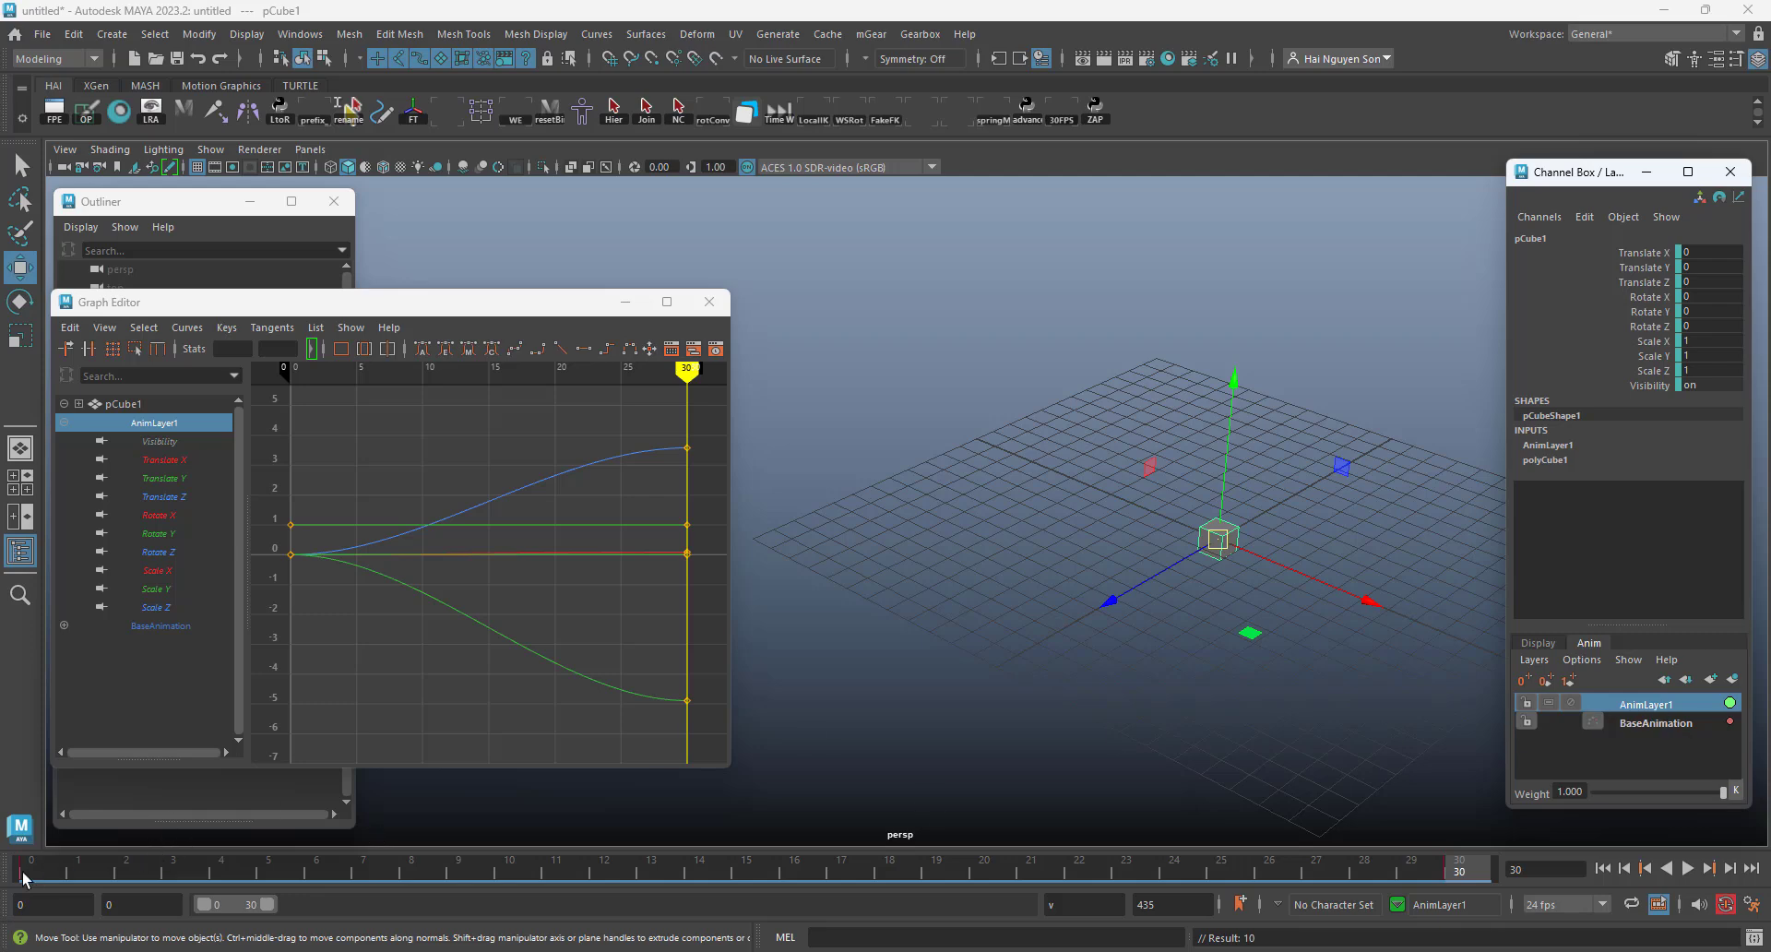
pyautogui.click(37, 877)
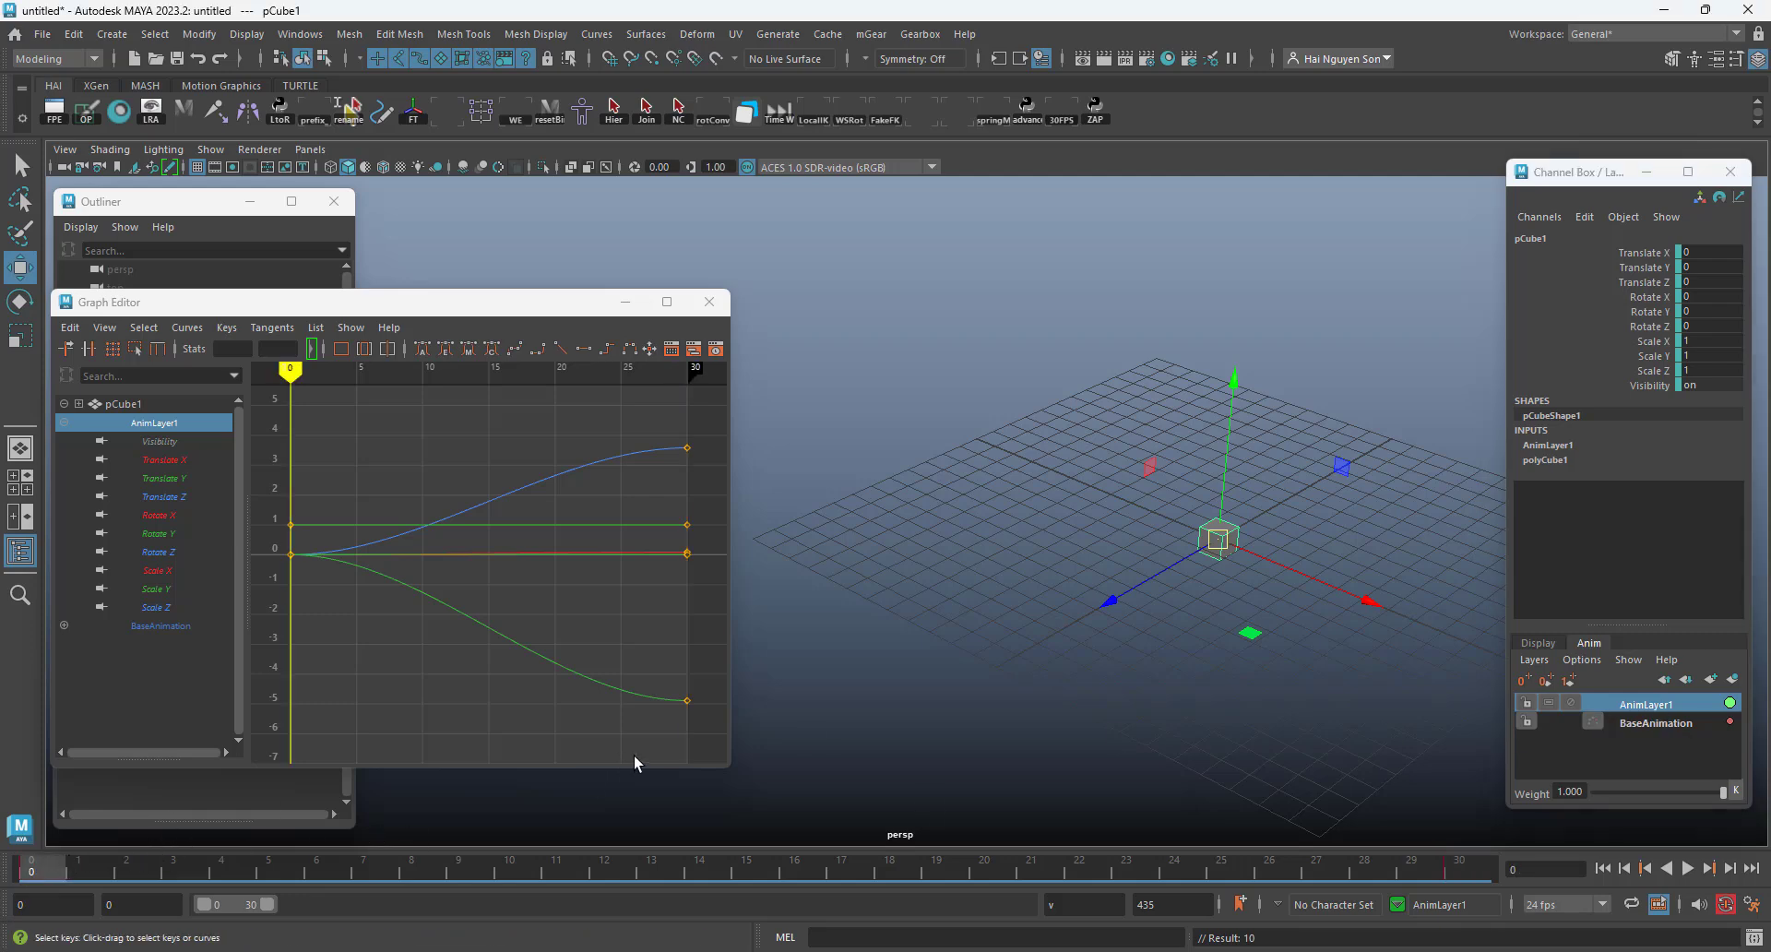
pyautogui.moveTo(1056, 871); pyautogui.dragTo(1459, 871)
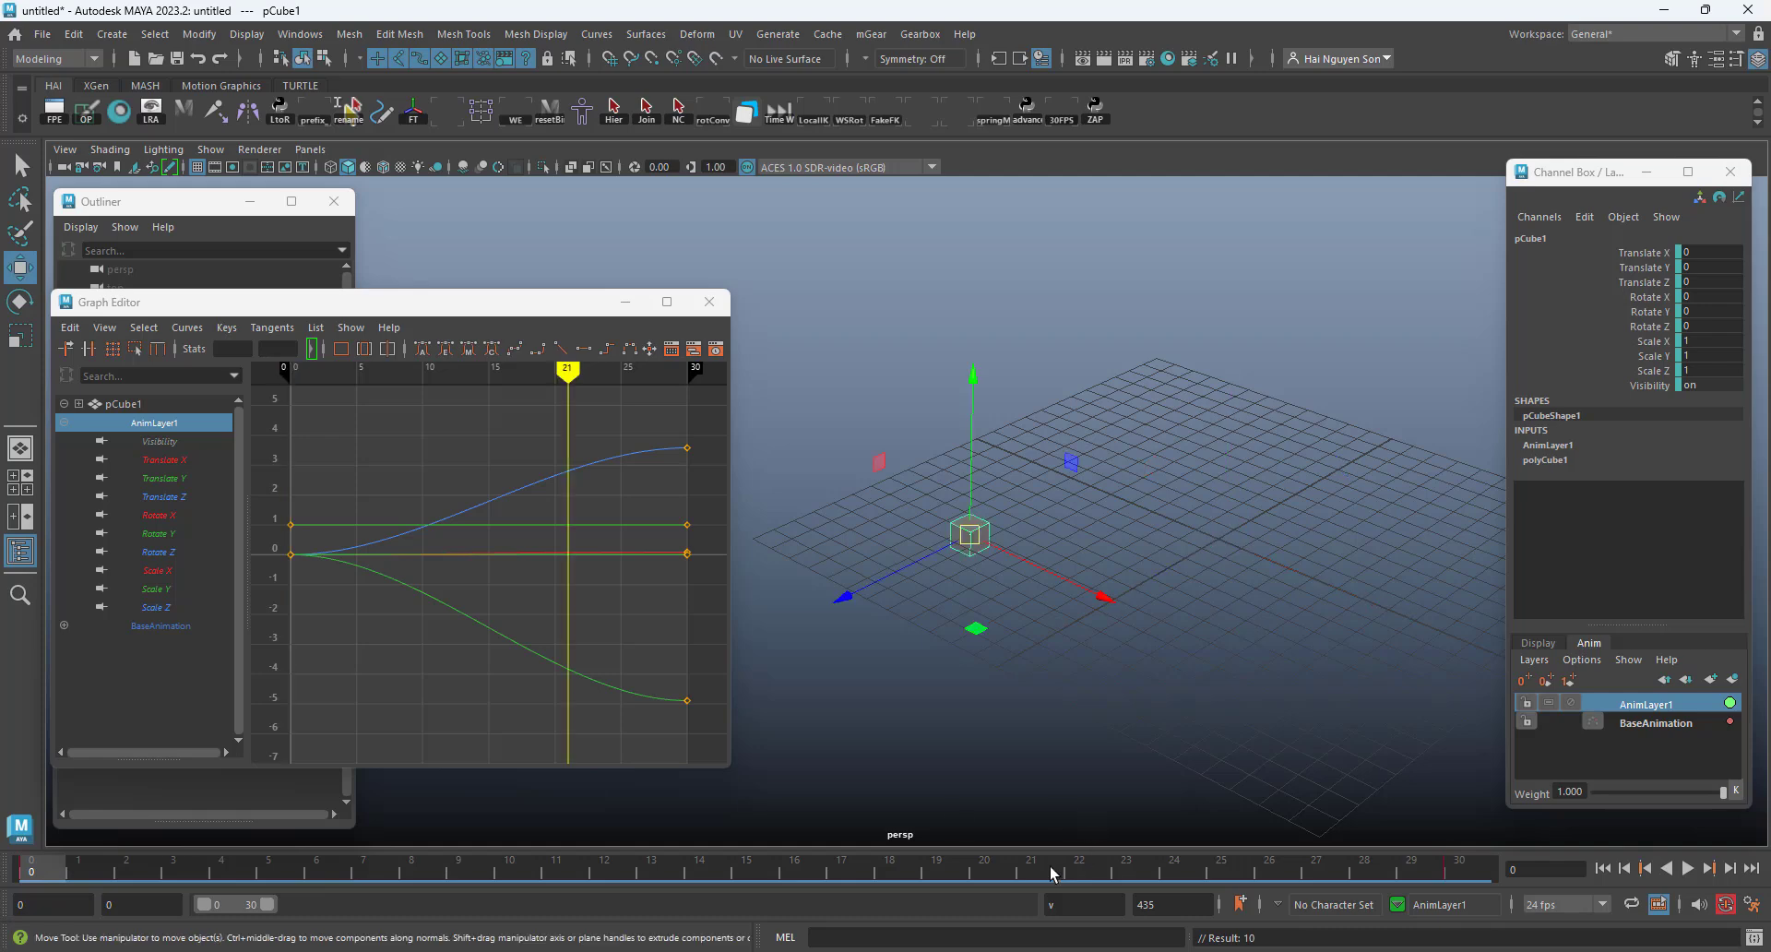
pyautogui.click(27, 871)
pyautogui.moveTo(28, 870); pyautogui.dragTo(794, 871)
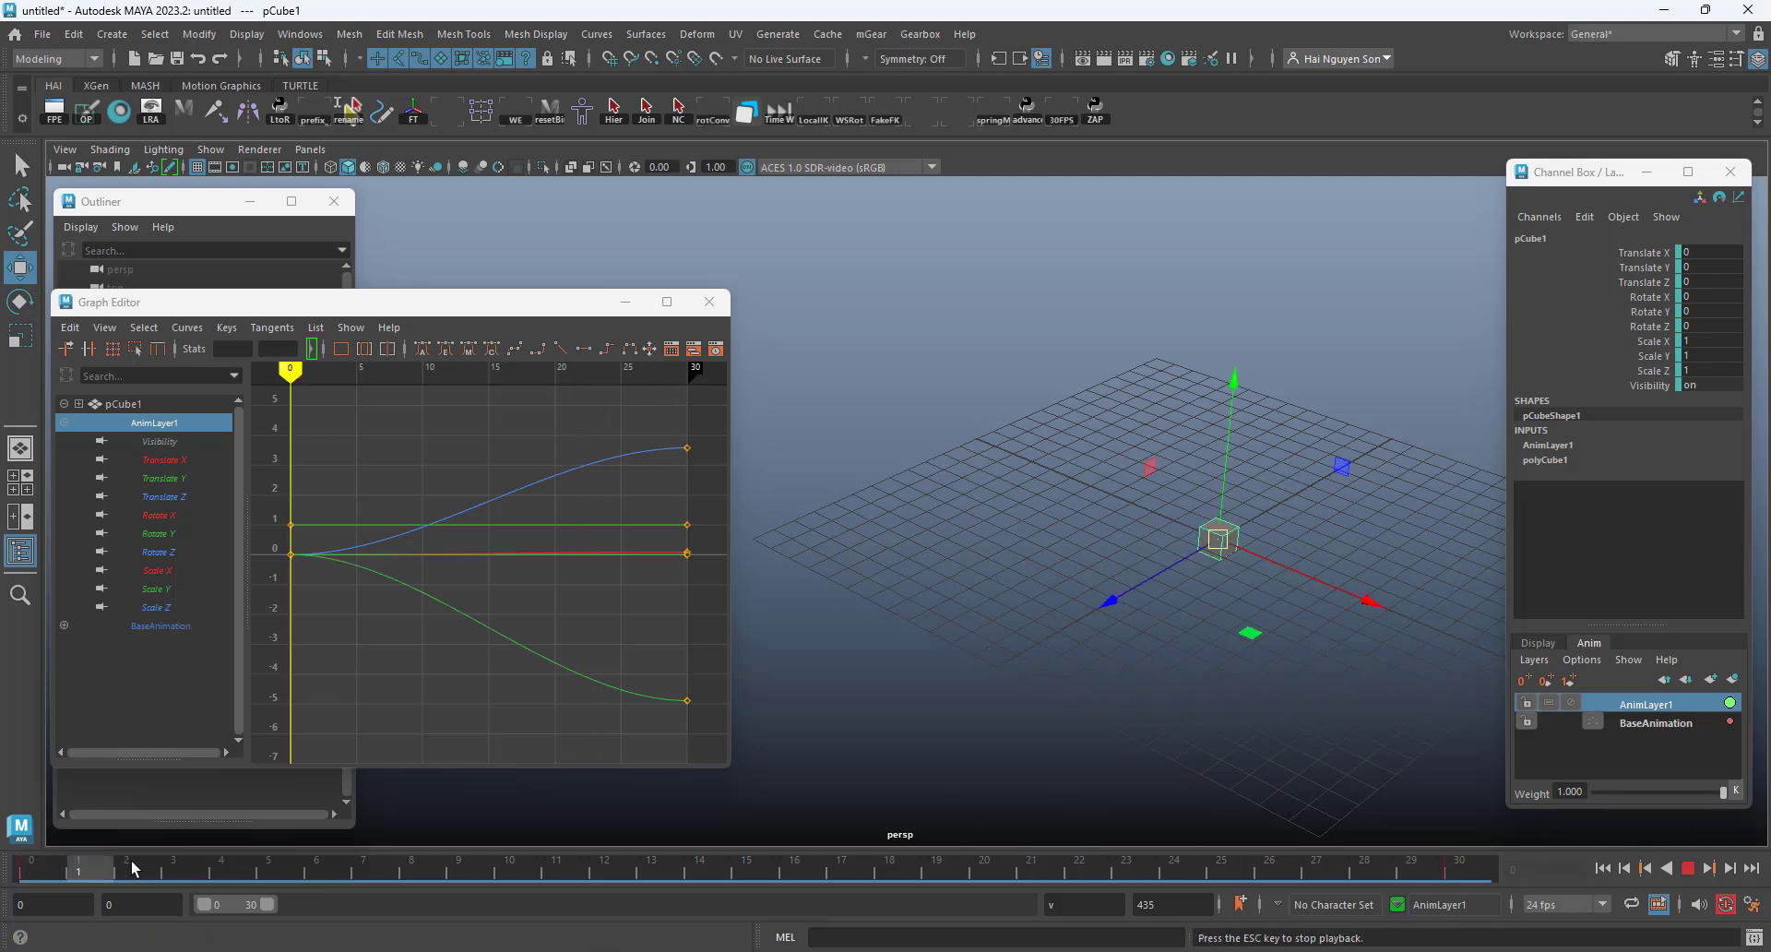
pyautogui.hotkey('alt', 'v')
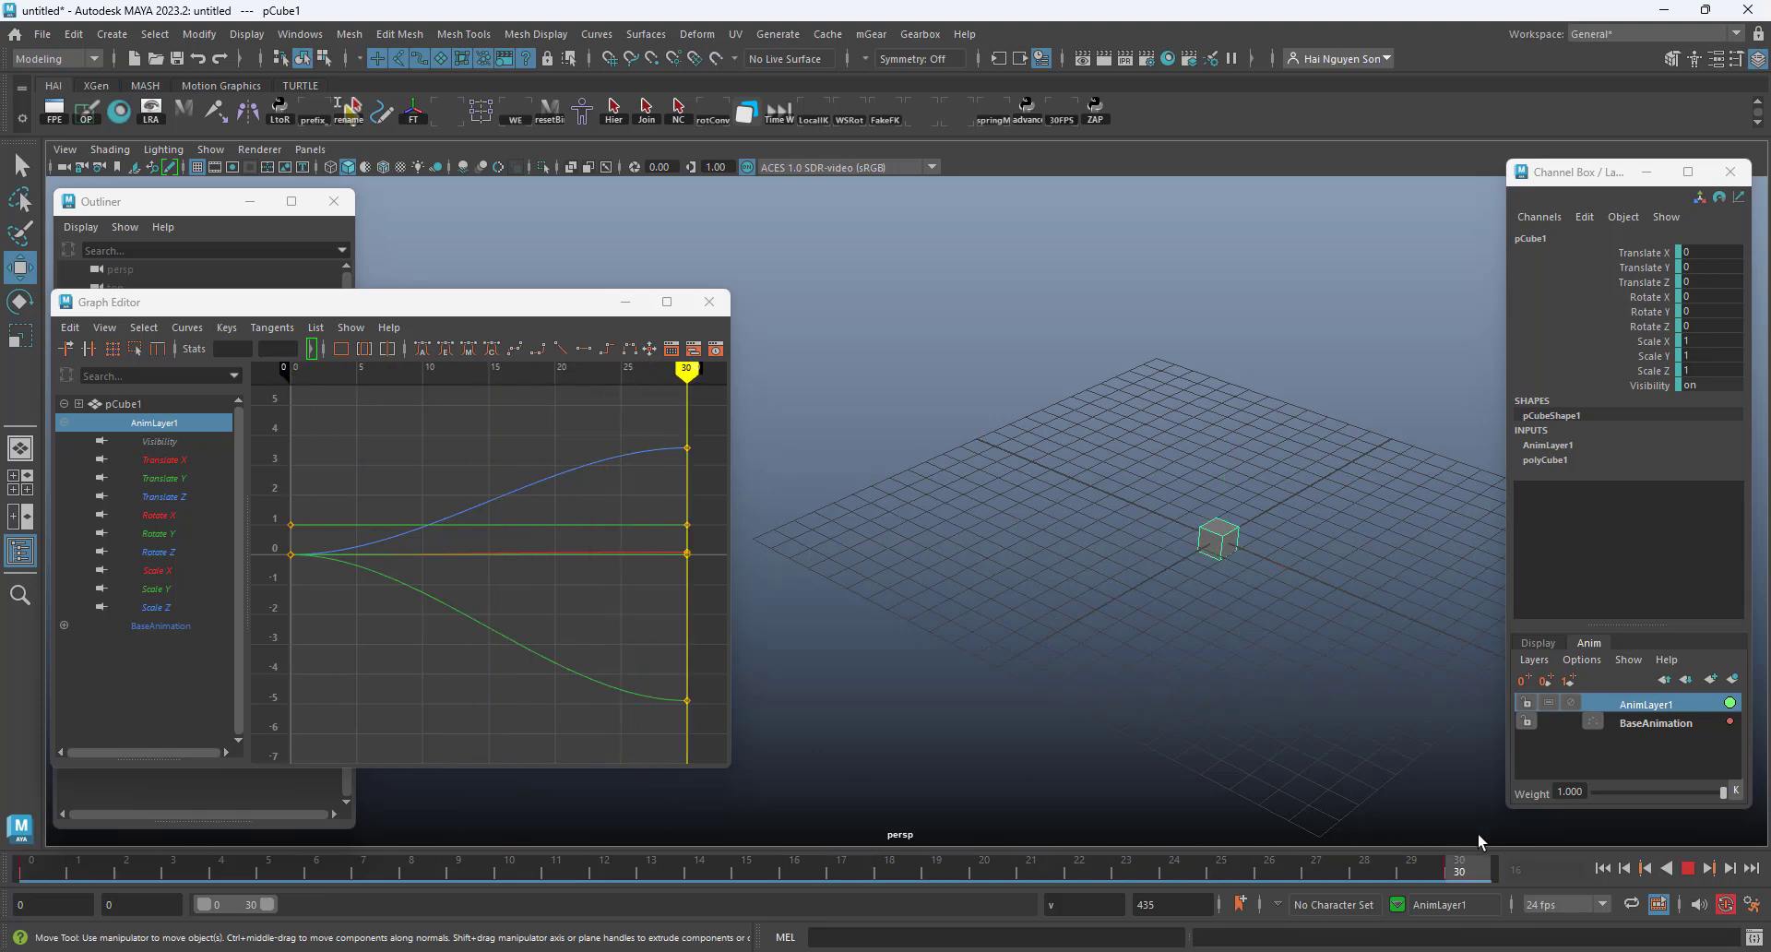
pyautogui.moveTo(1269, 862); pyautogui.dragTo(1138, 862)
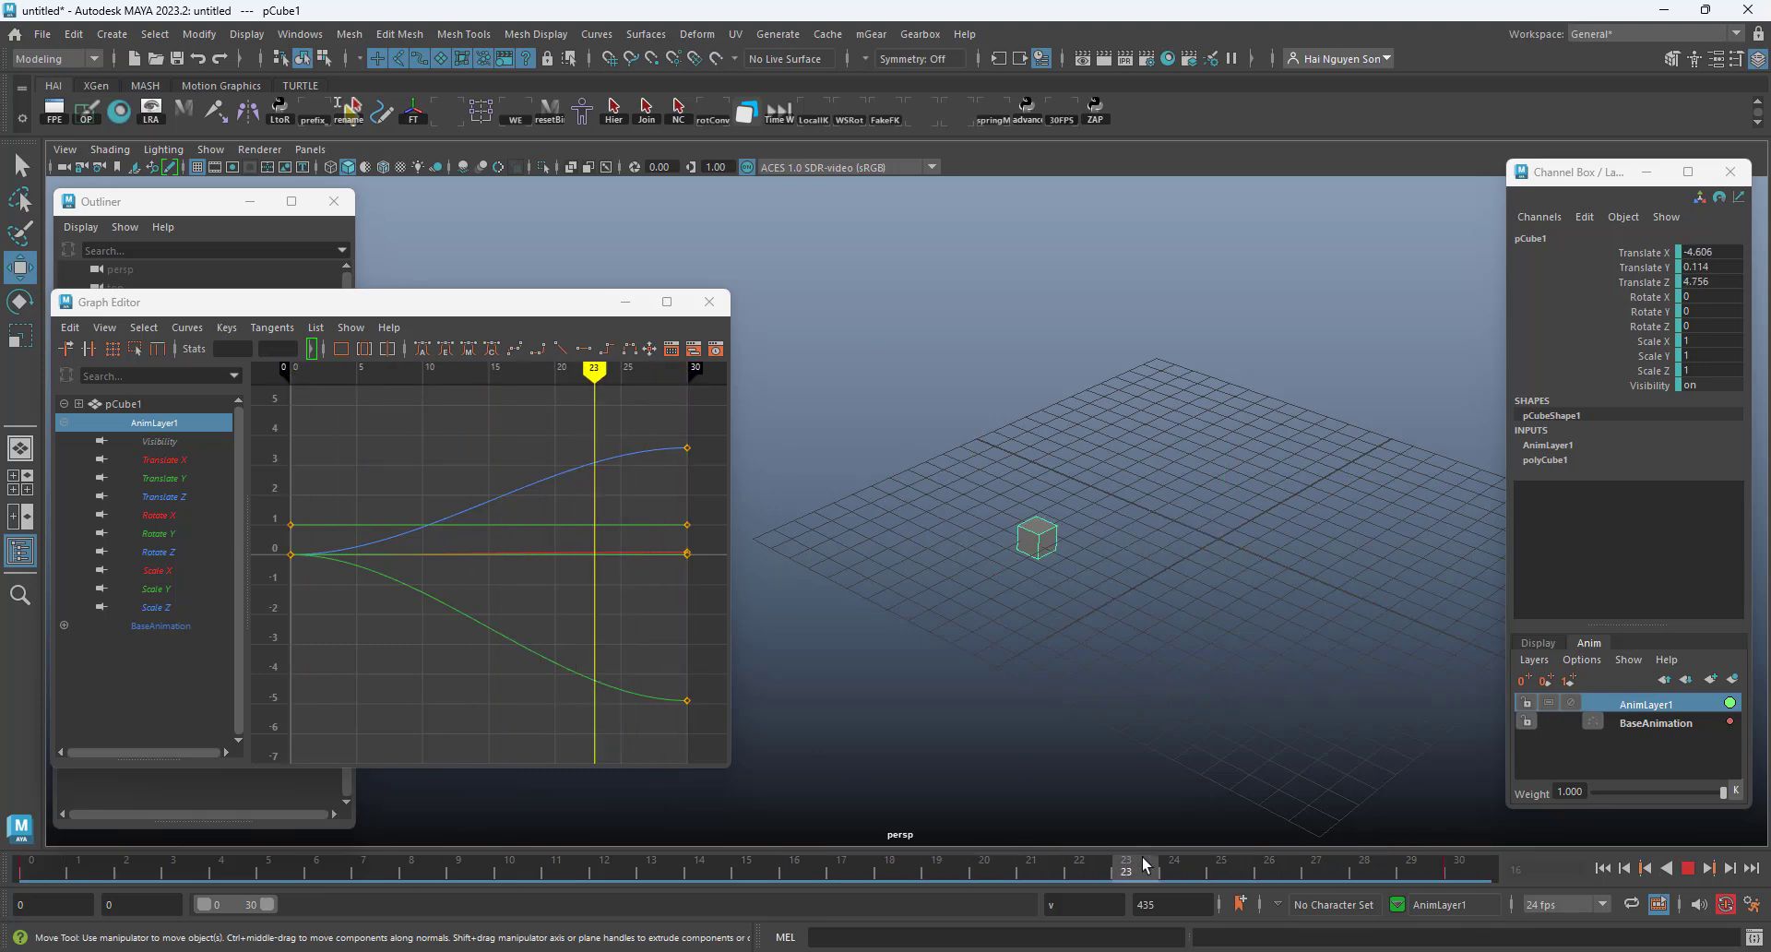
# - Undo back to before AnimLayer1, then bake the base animation onto every frame and replay it
pyautogui.hotkey('ctrl', 'z')
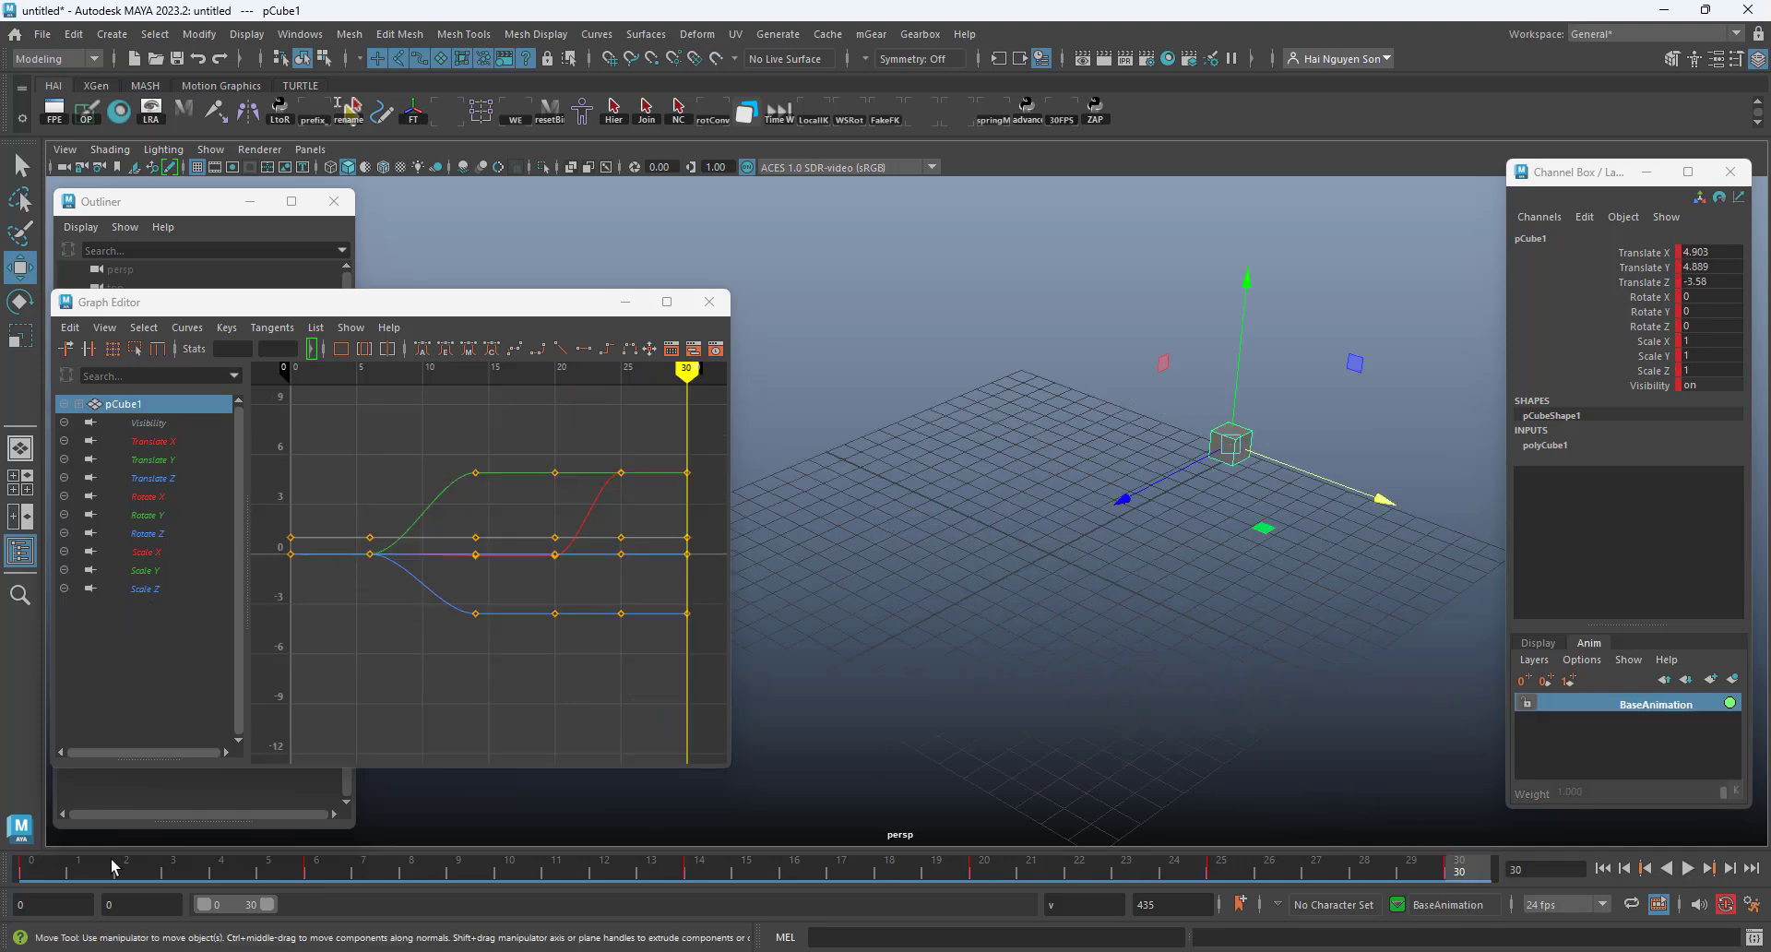
pyautogui.hotkey('alt', 'v')
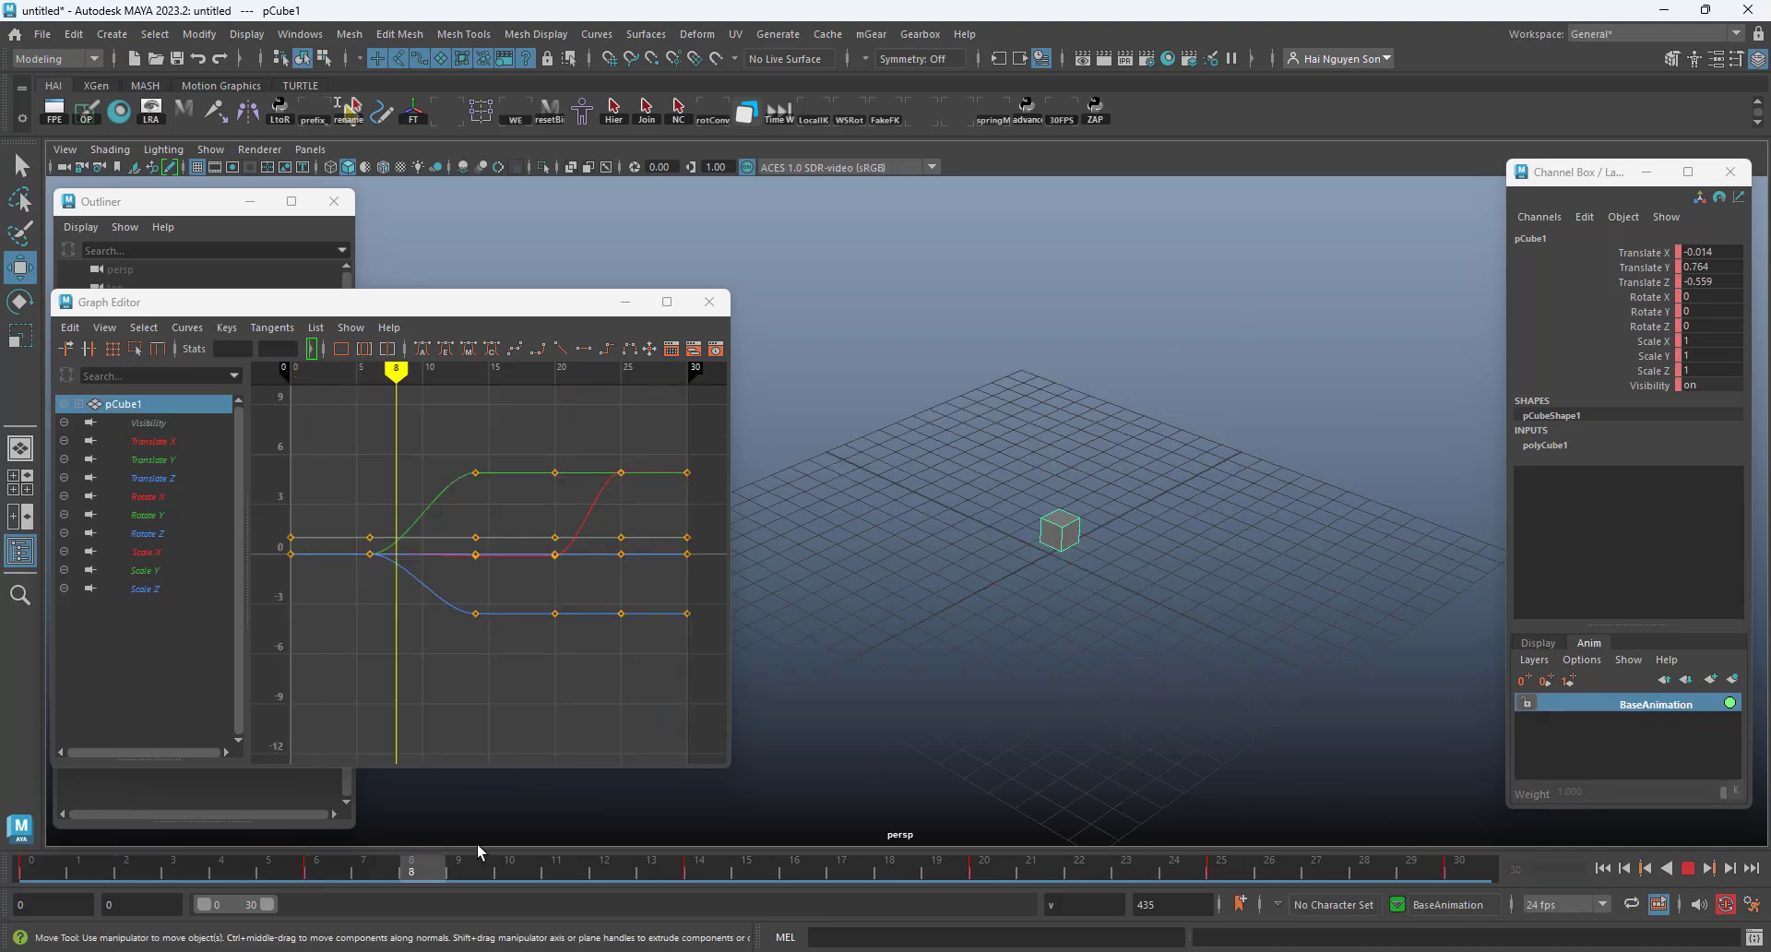
pyautogui.hotkey('alt', 'v')
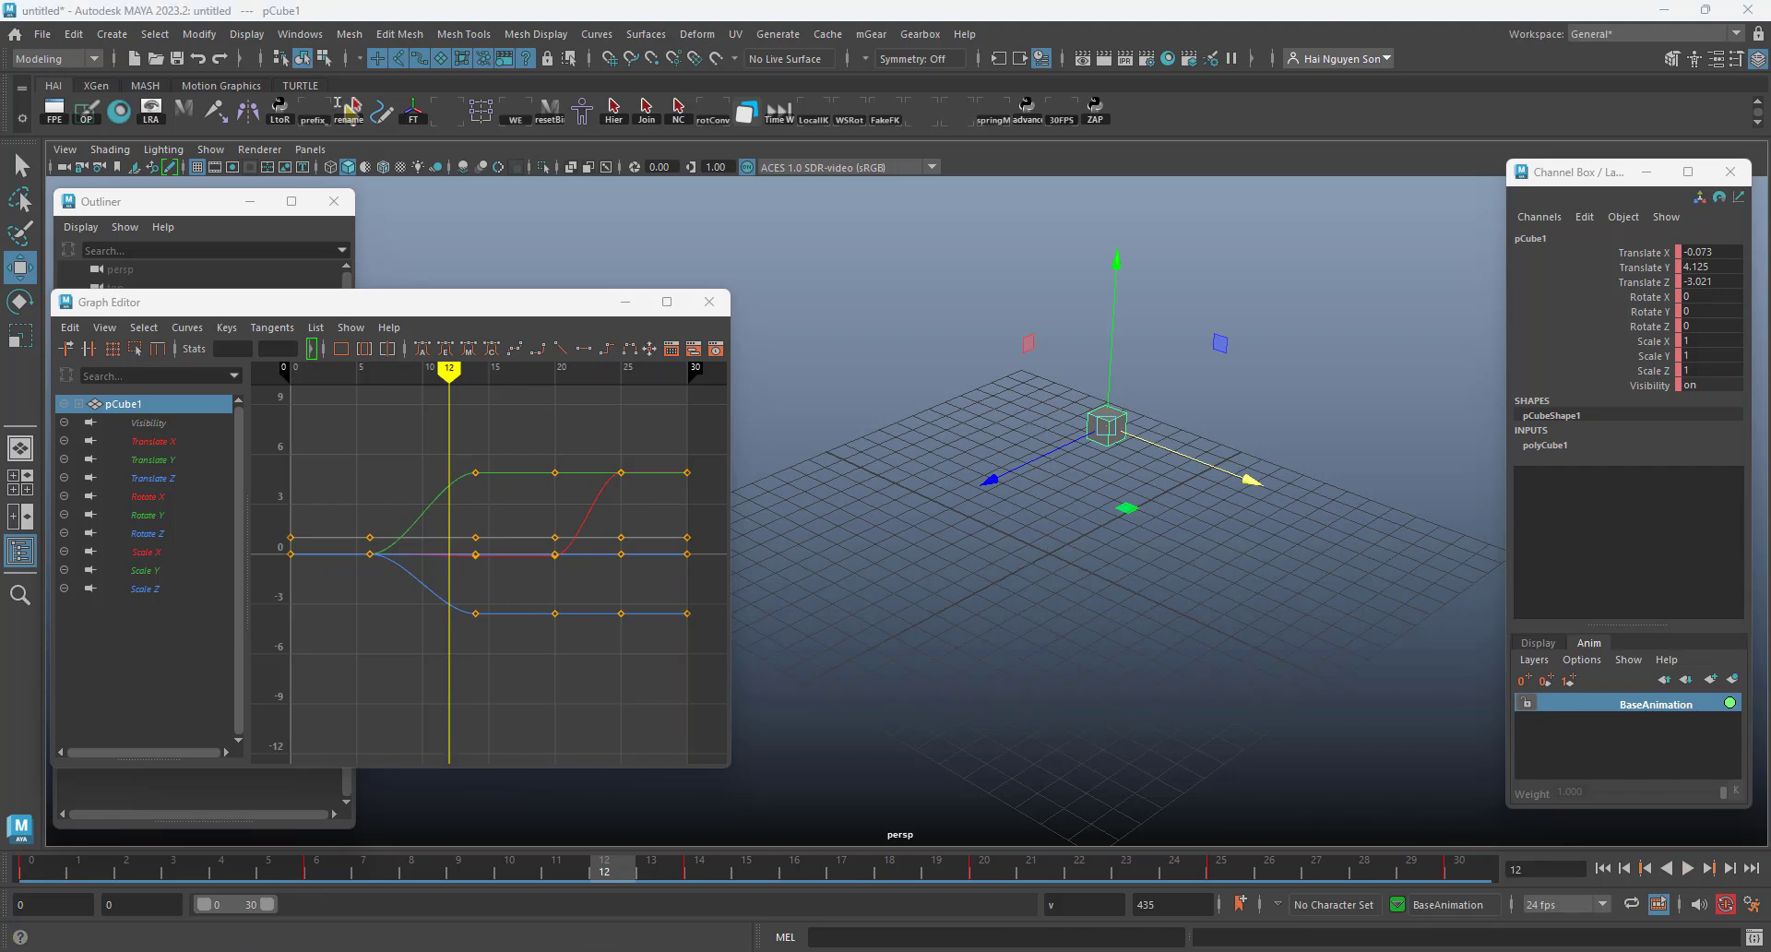
pyautogui.hotkey('ctrl', 'Return')
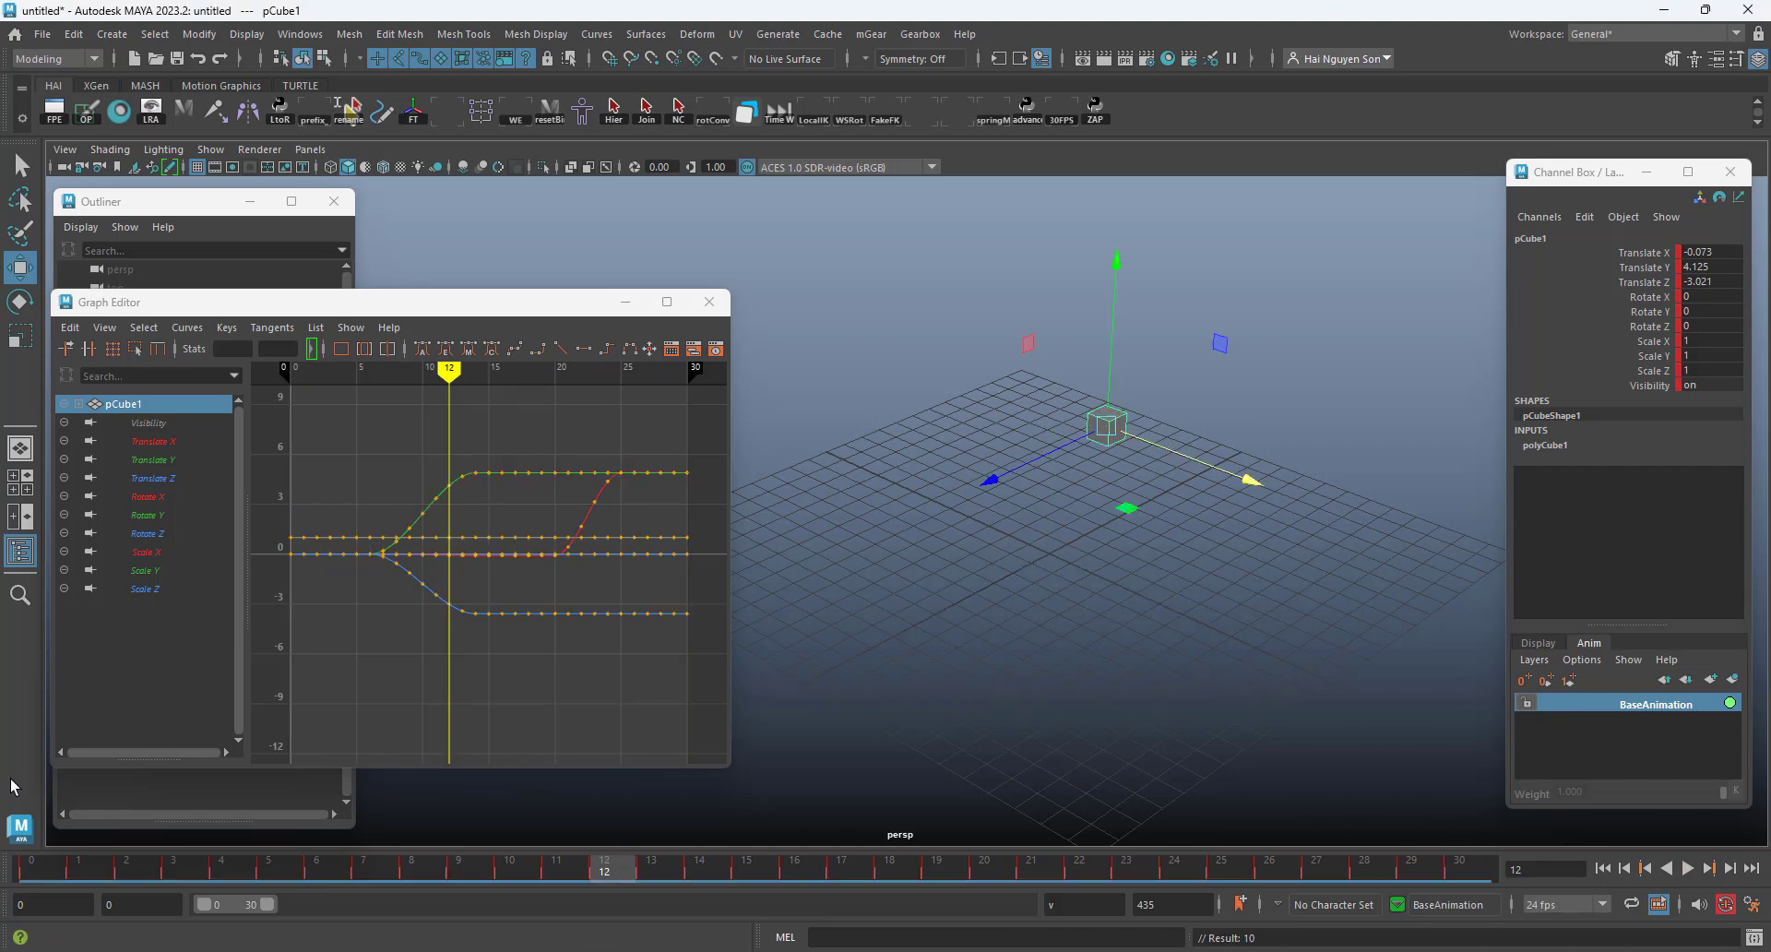
pyautogui.hotkey('alt', 'v')
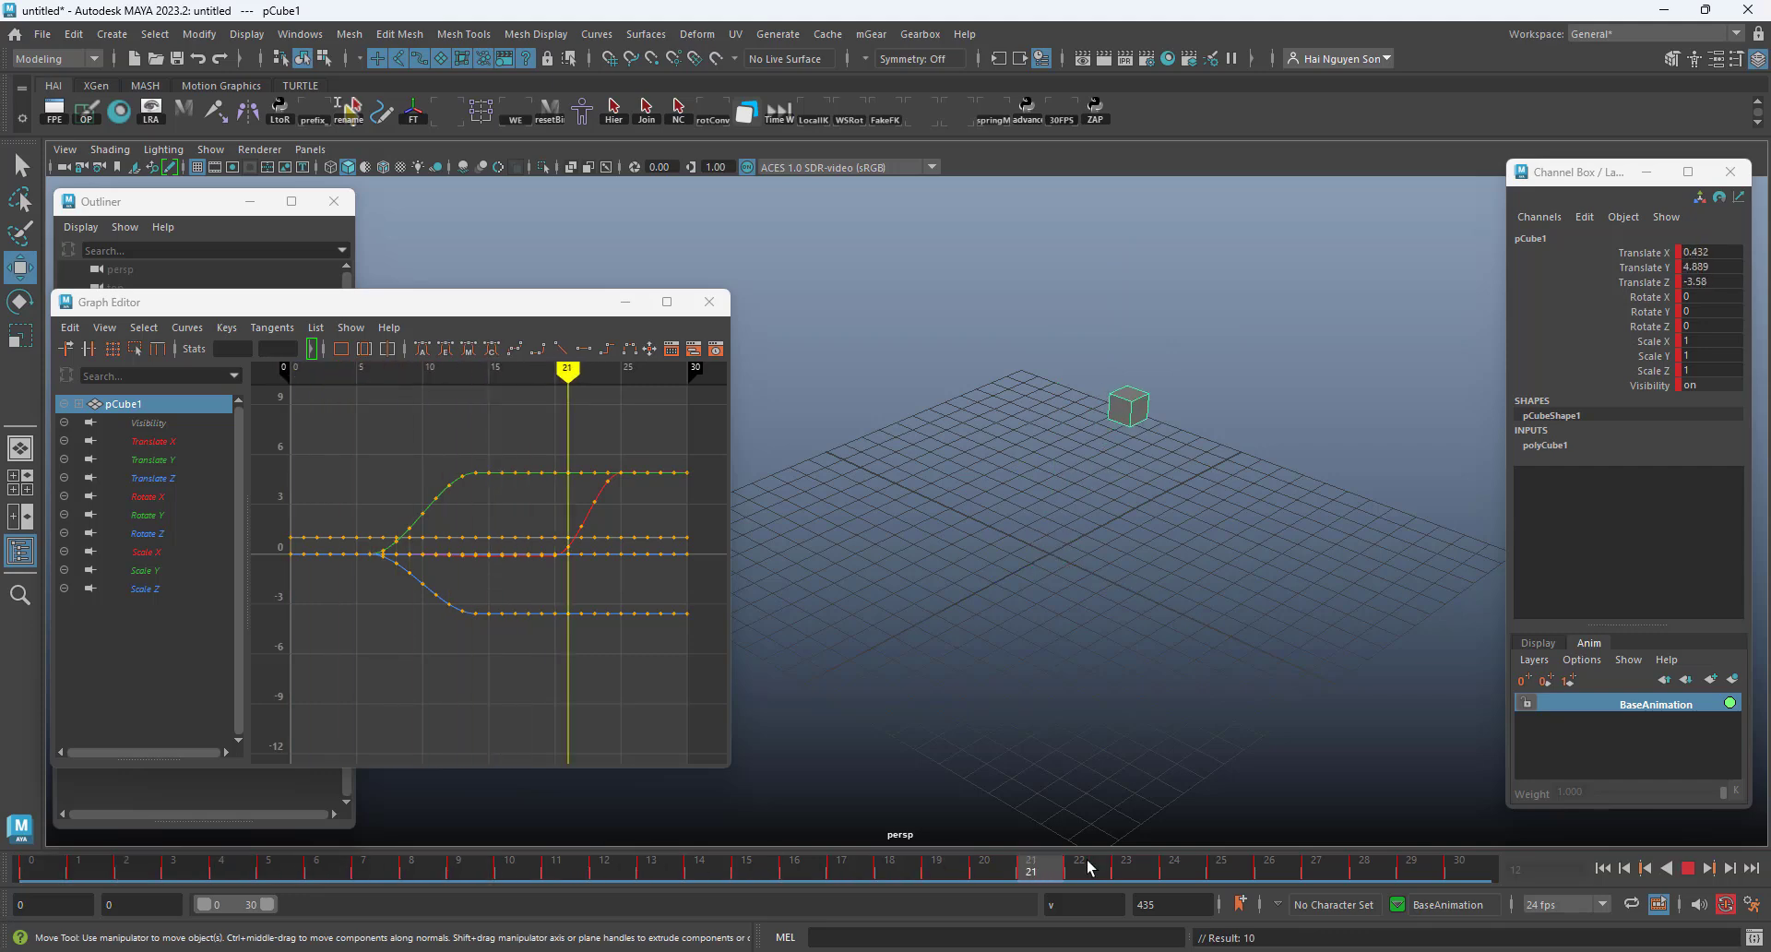
# - Scrub the baked animation across the frames, stopping at frames 12 and 25
pyautogui.moveTo(1090, 867)
pyautogui.mouseDown()
pyautogui.moveTo(561, 860)
pyautogui.moveTo(144, 804)
pyautogui.moveTo(23, 816)
pyautogui.mouseUp()
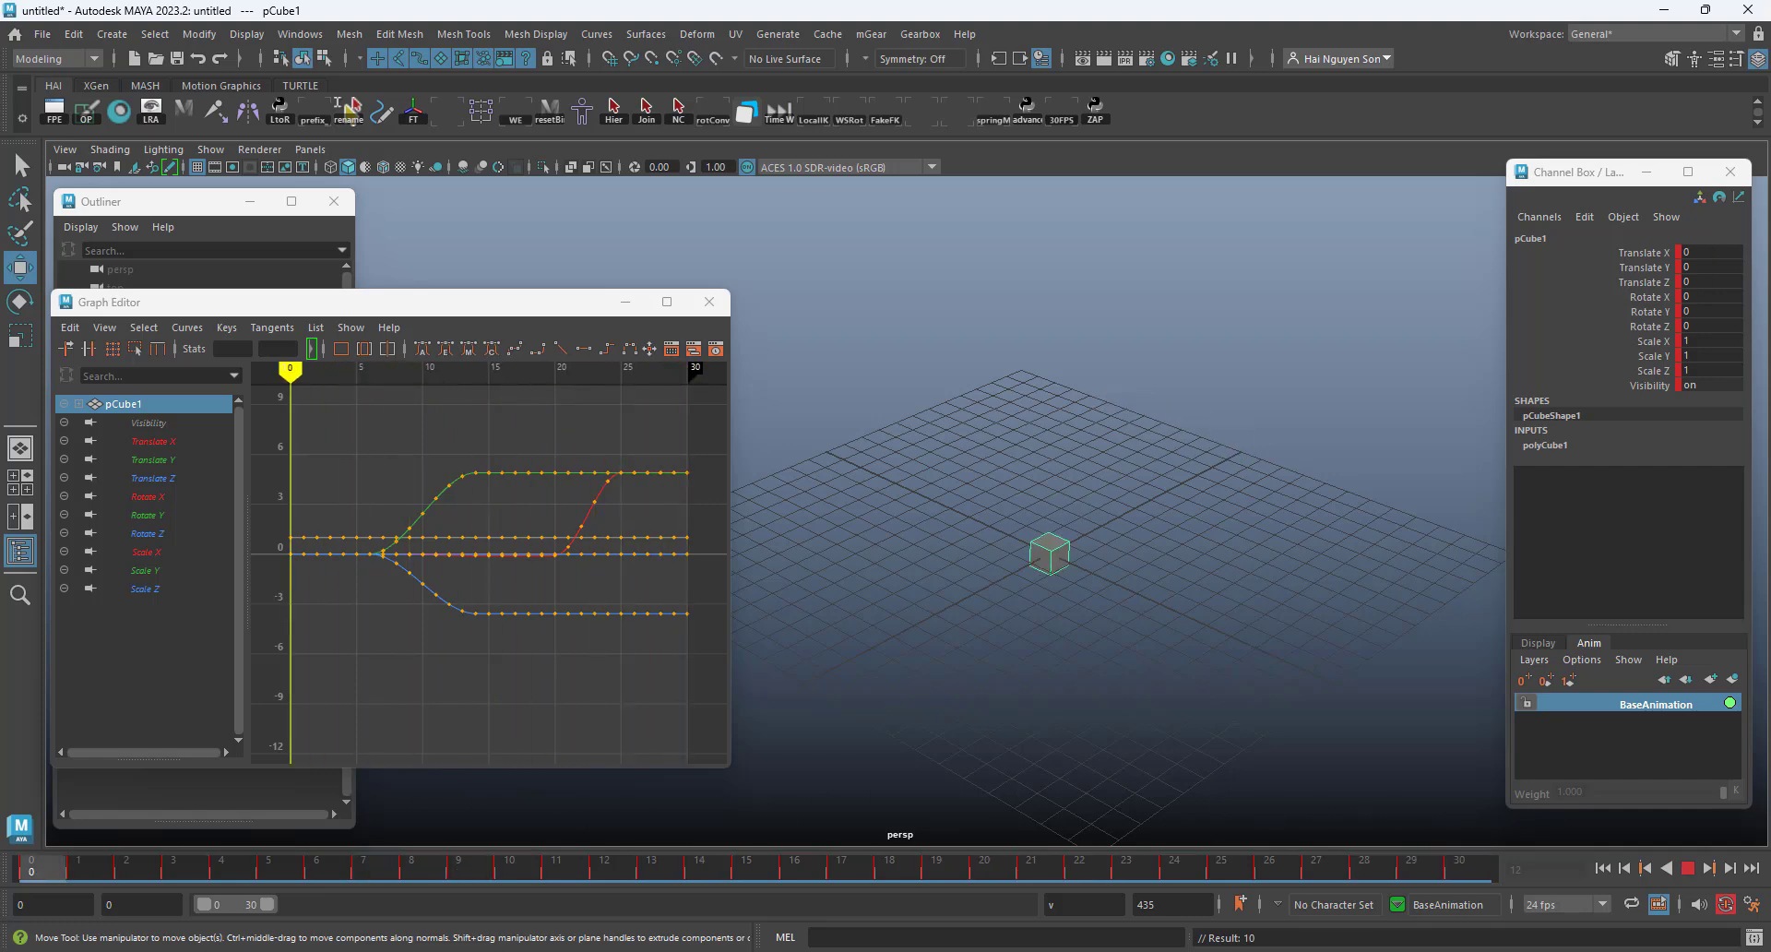
pyautogui.moveTo(74, 864); pyautogui.dragTo(667, 832)
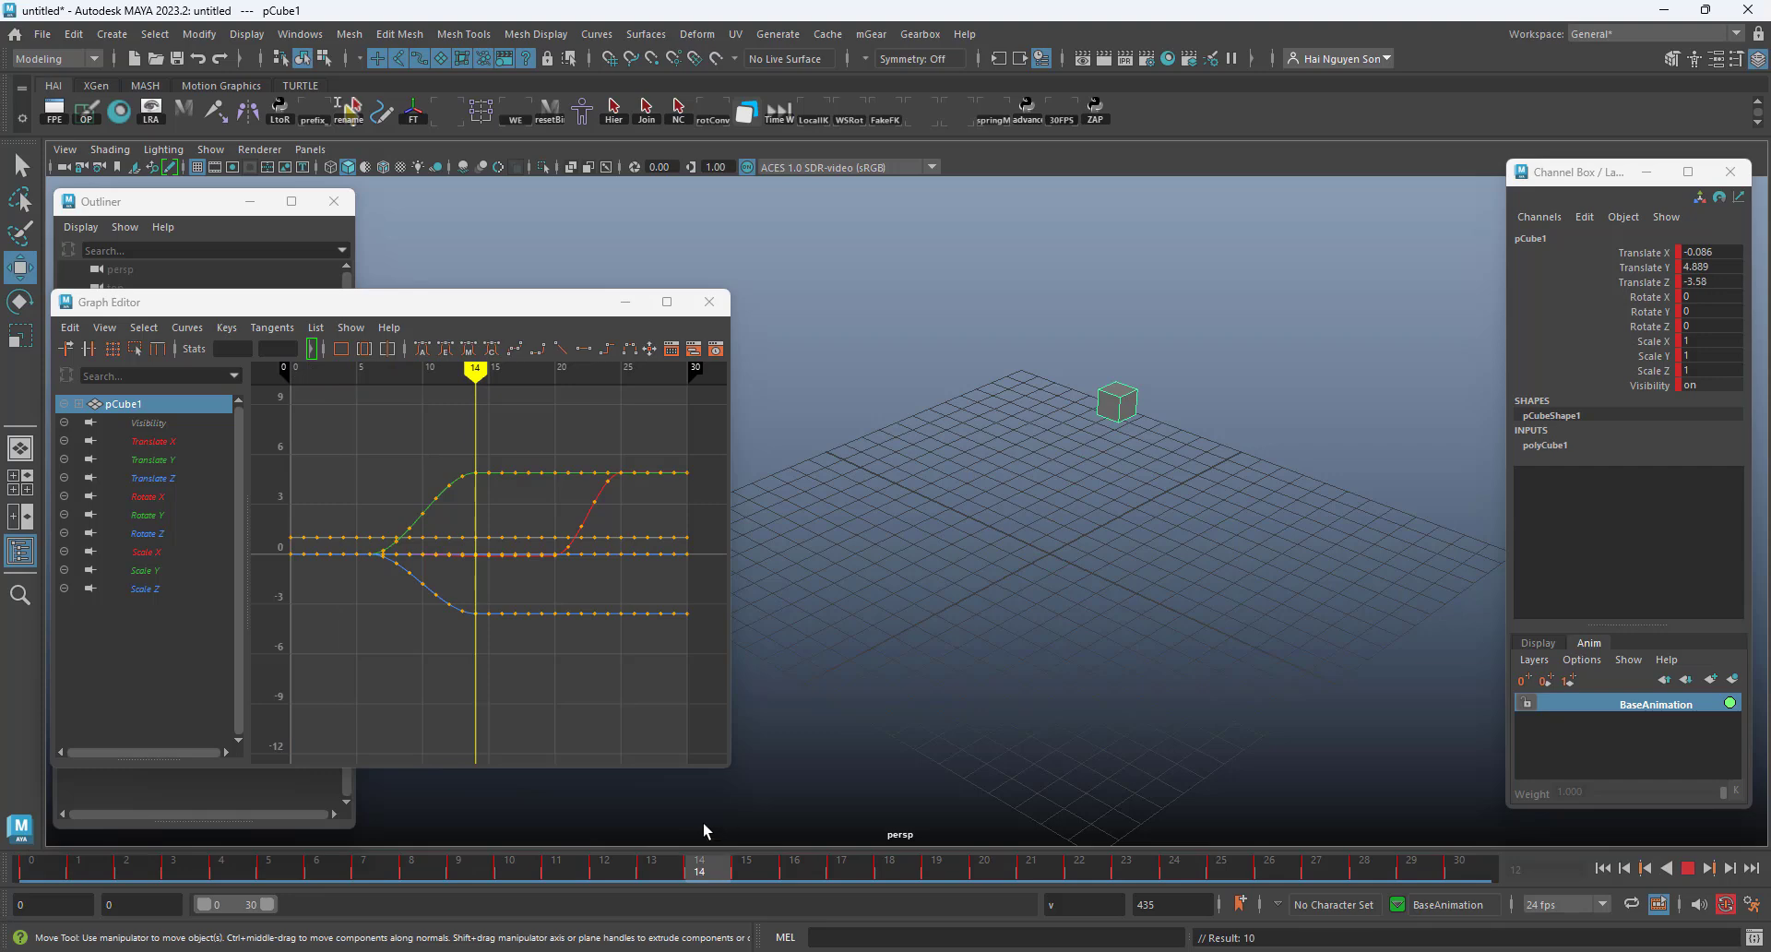
pyautogui.moveTo(667, 832); pyautogui.dragTo(1280, 817)
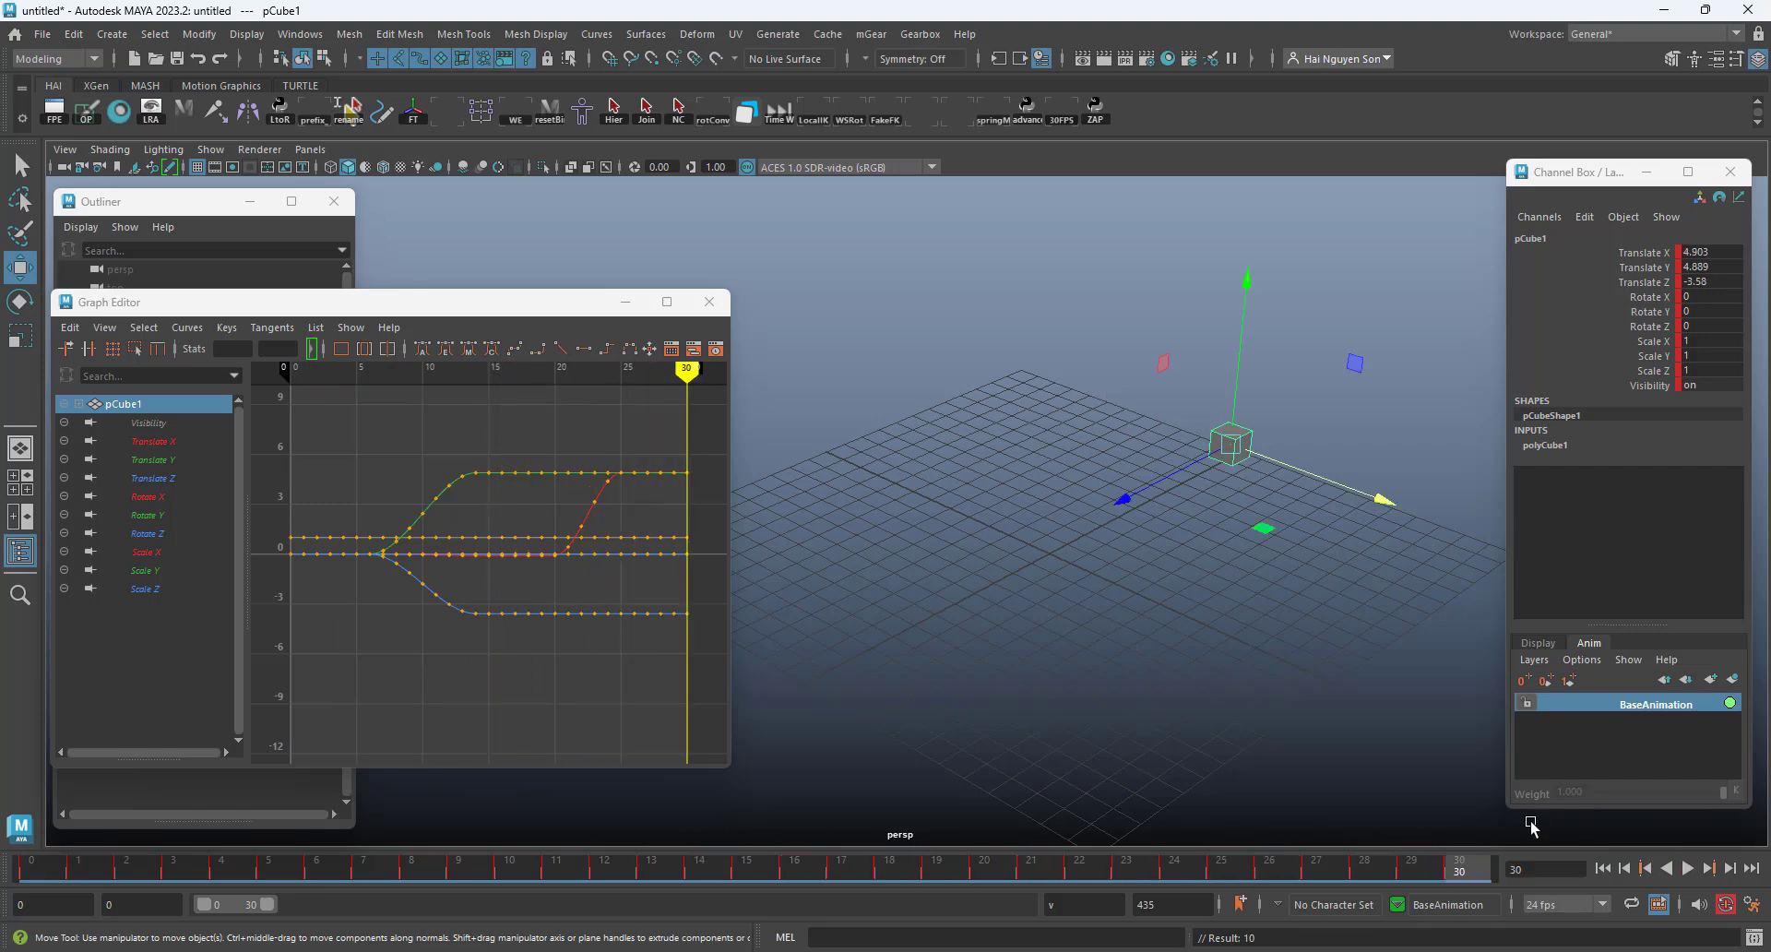
# - Create AnimLayer1 from the cube, preview the layered motion, and view BaseAnimation's curves
pyautogui.click(1546, 680)
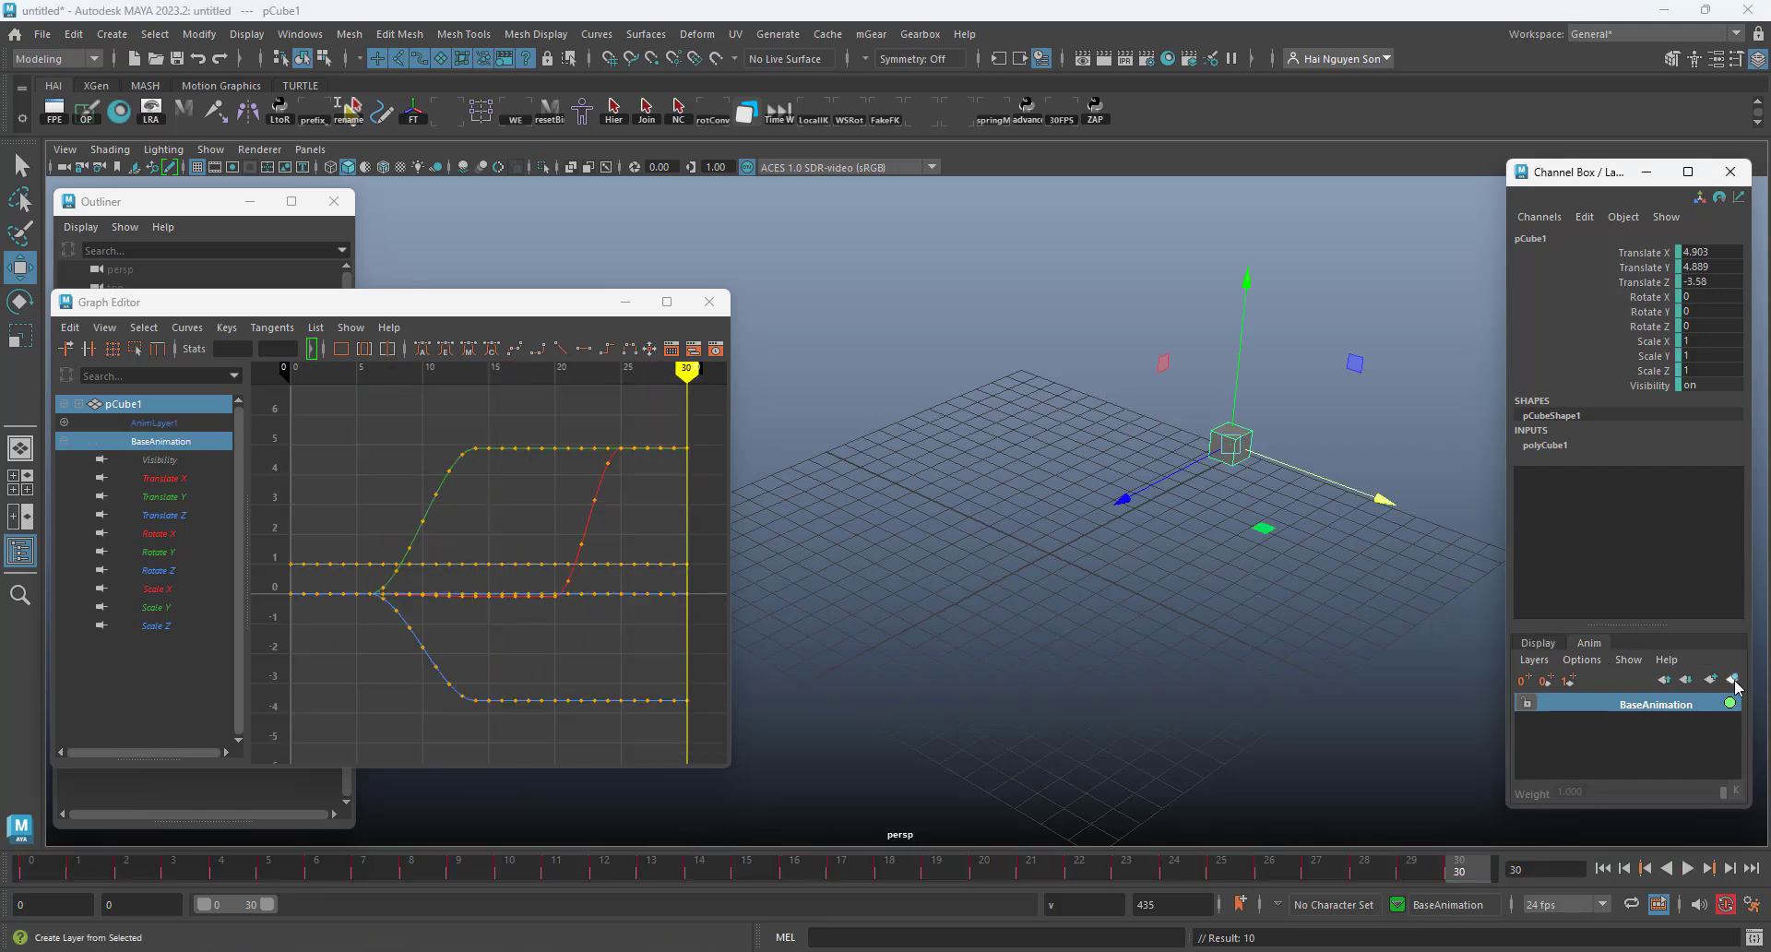
pyautogui.moveTo(266, 876); pyautogui.dragTo(31, 876)
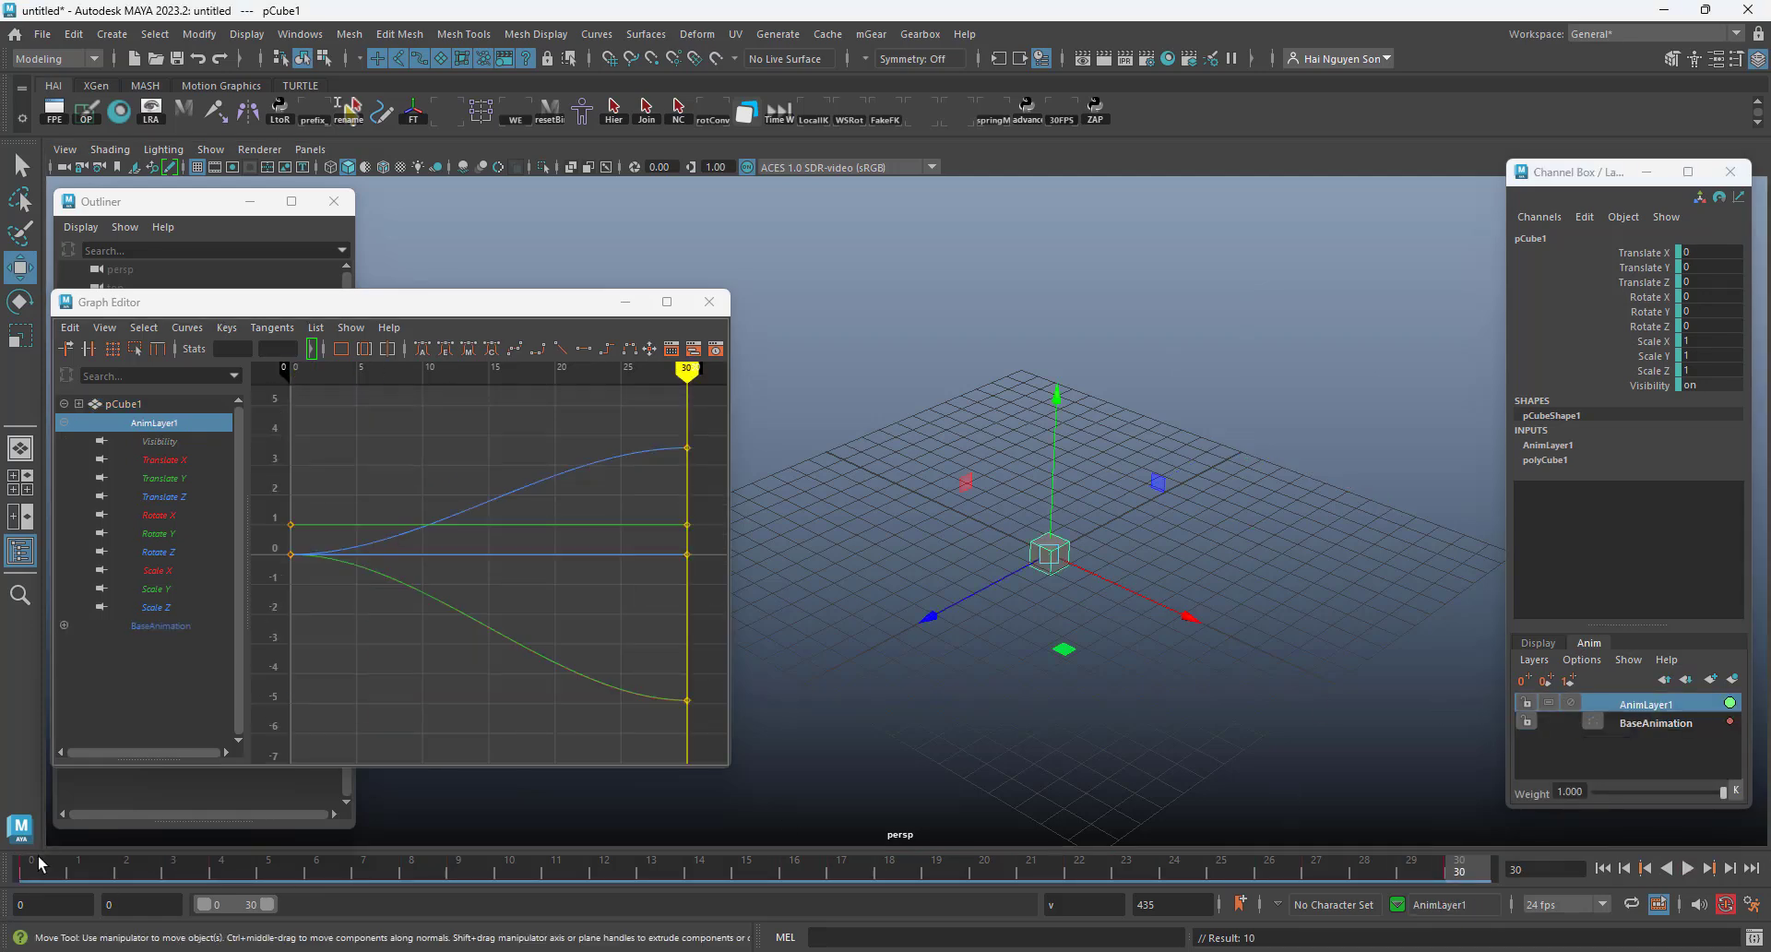
pyautogui.moveTo(41, 864)
pyautogui.mouseDown()
pyautogui.moveTo(443, 870)
pyautogui.moveTo(31, 871)
pyautogui.moveTo(264, 862)
pyautogui.moveTo(139, 841)
pyautogui.moveTo(307, 854)
pyautogui.moveTo(86, 831)
pyautogui.moveTo(335, 828)
pyautogui.moveTo(1365, 850)
pyautogui.moveTo(1298, 838)
pyautogui.mouseUp()
pyautogui.click(1660, 722)
# - Compare AnimLayer1 and BaseAnimation curves at frame 6, then return the time to frame 0
pyautogui.click(1674, 701)
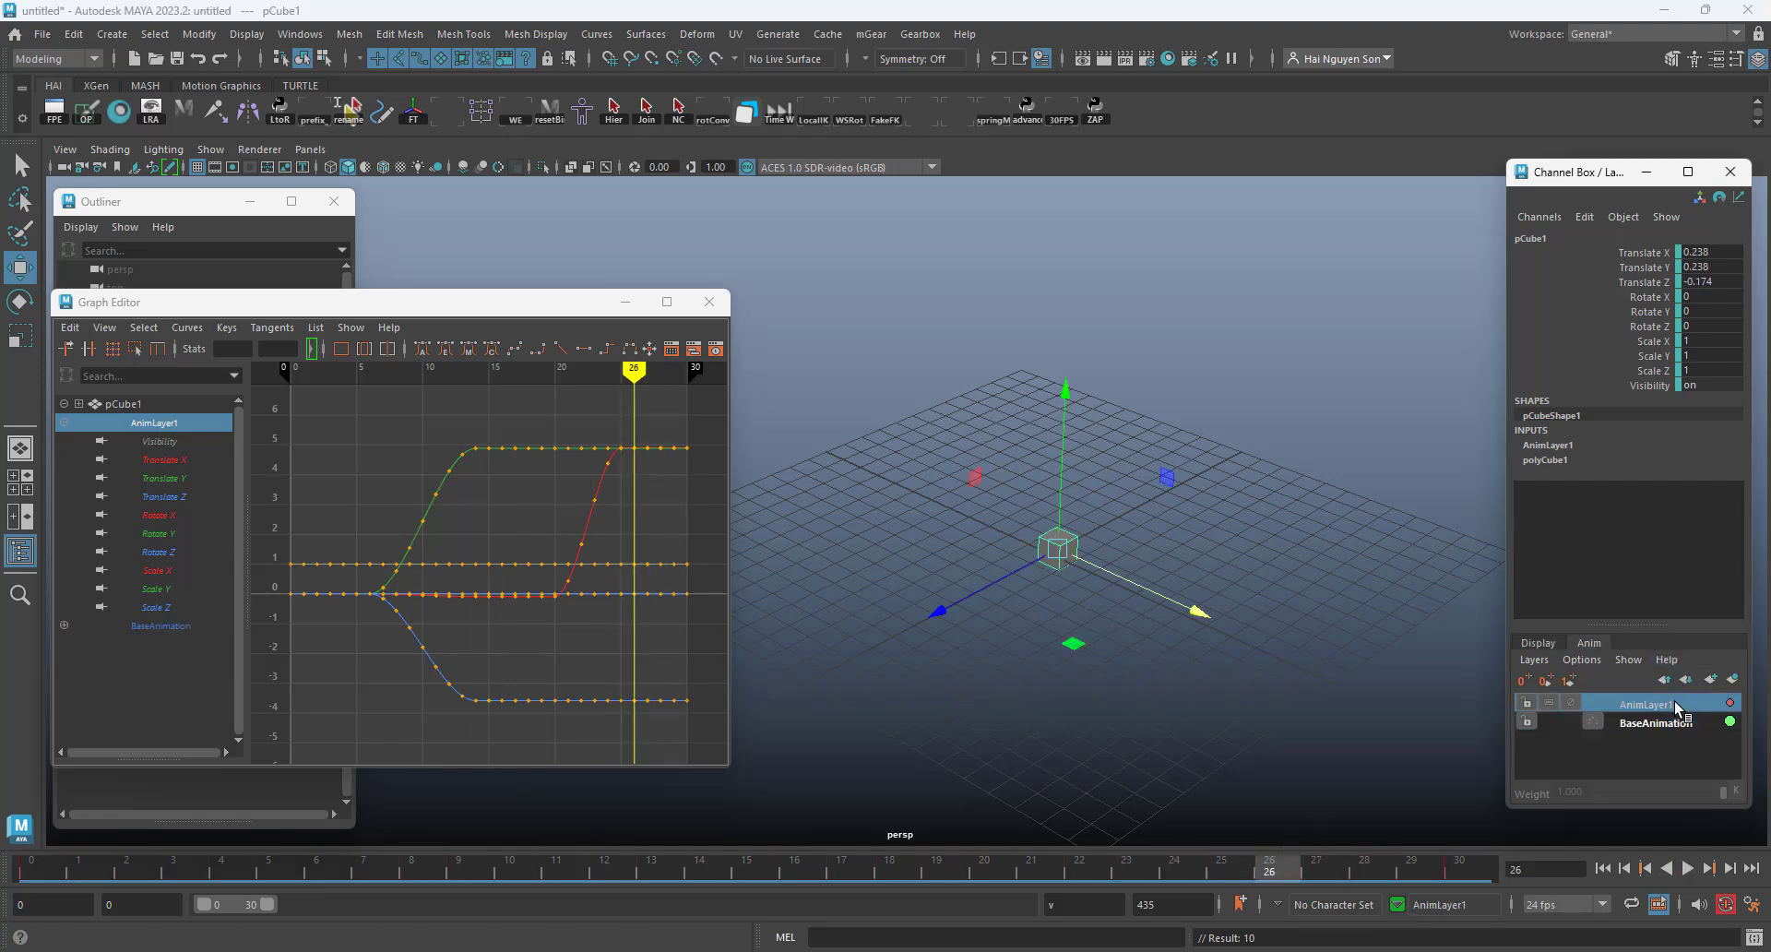
pyautogui.click(1628, 722)
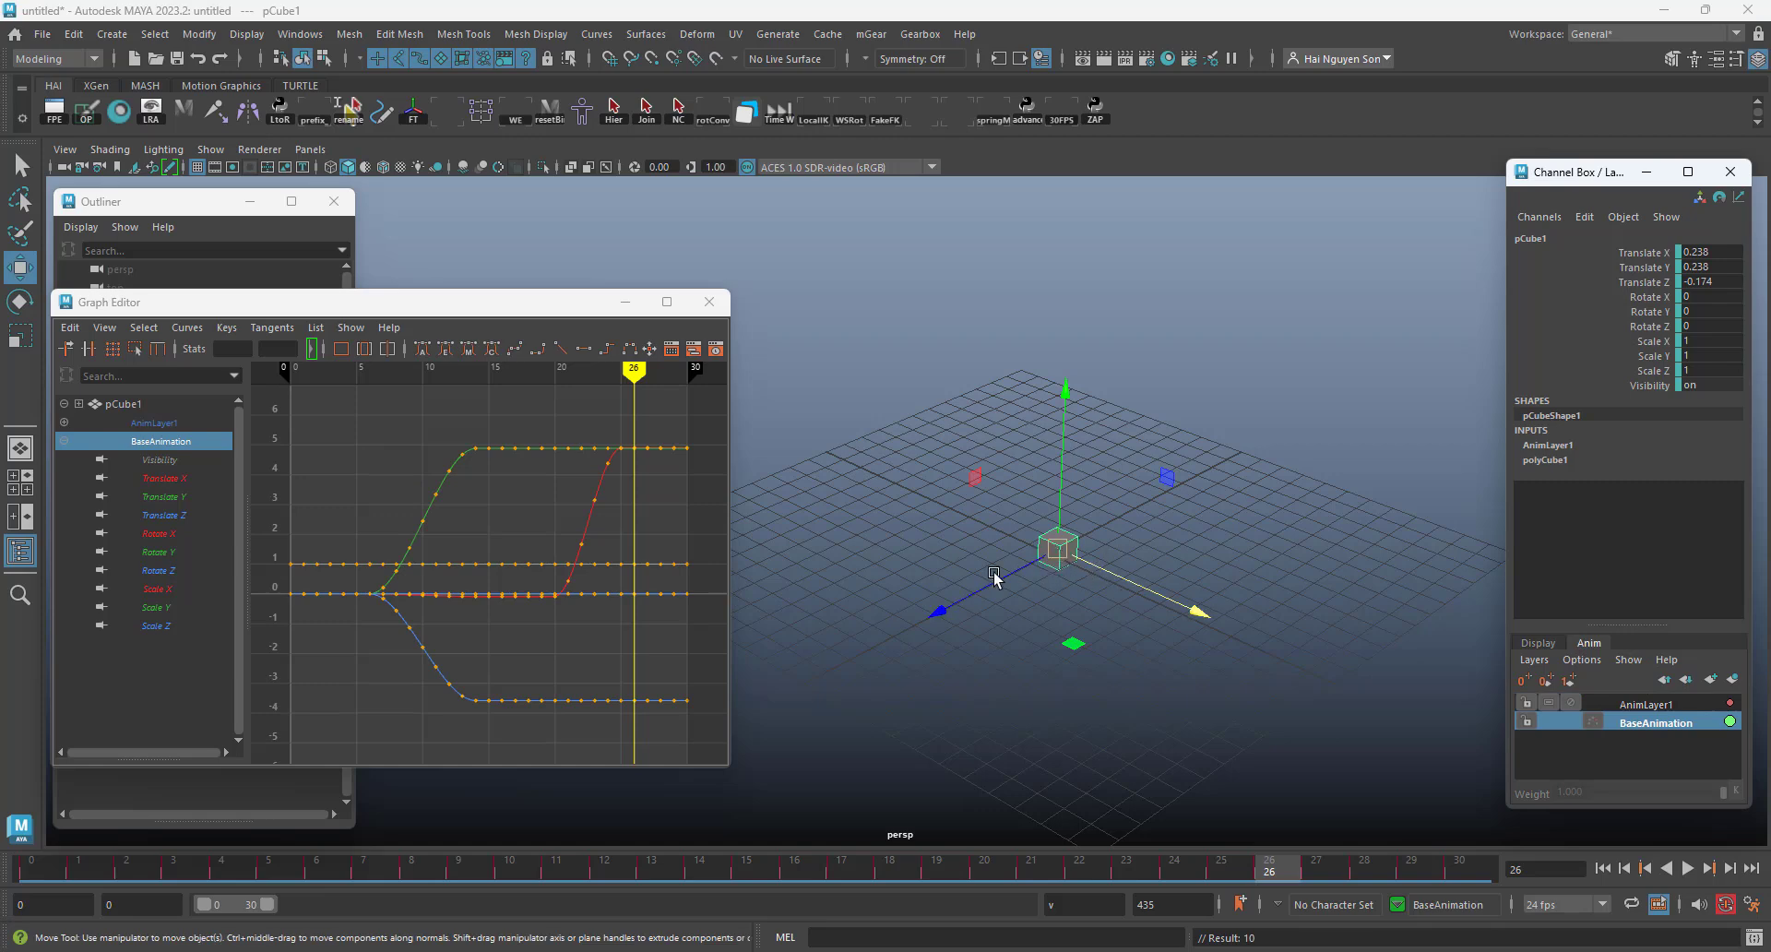
pyautogui.click(368, 368)
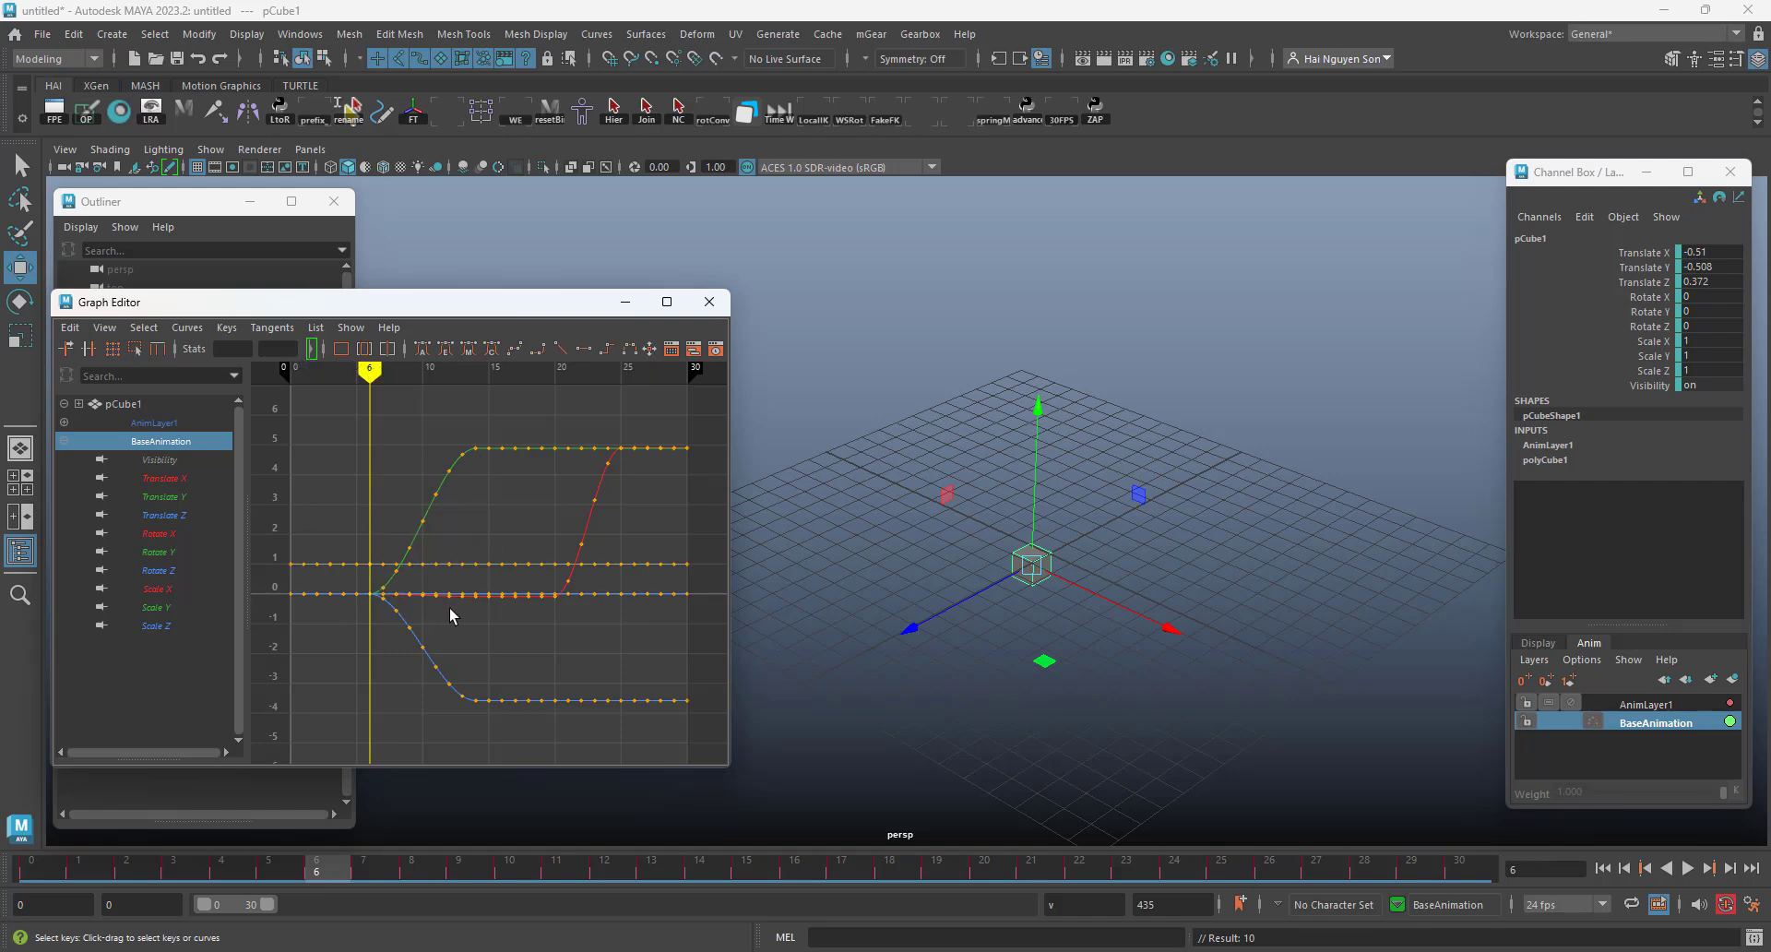
pyautogui.click(1648, 705)
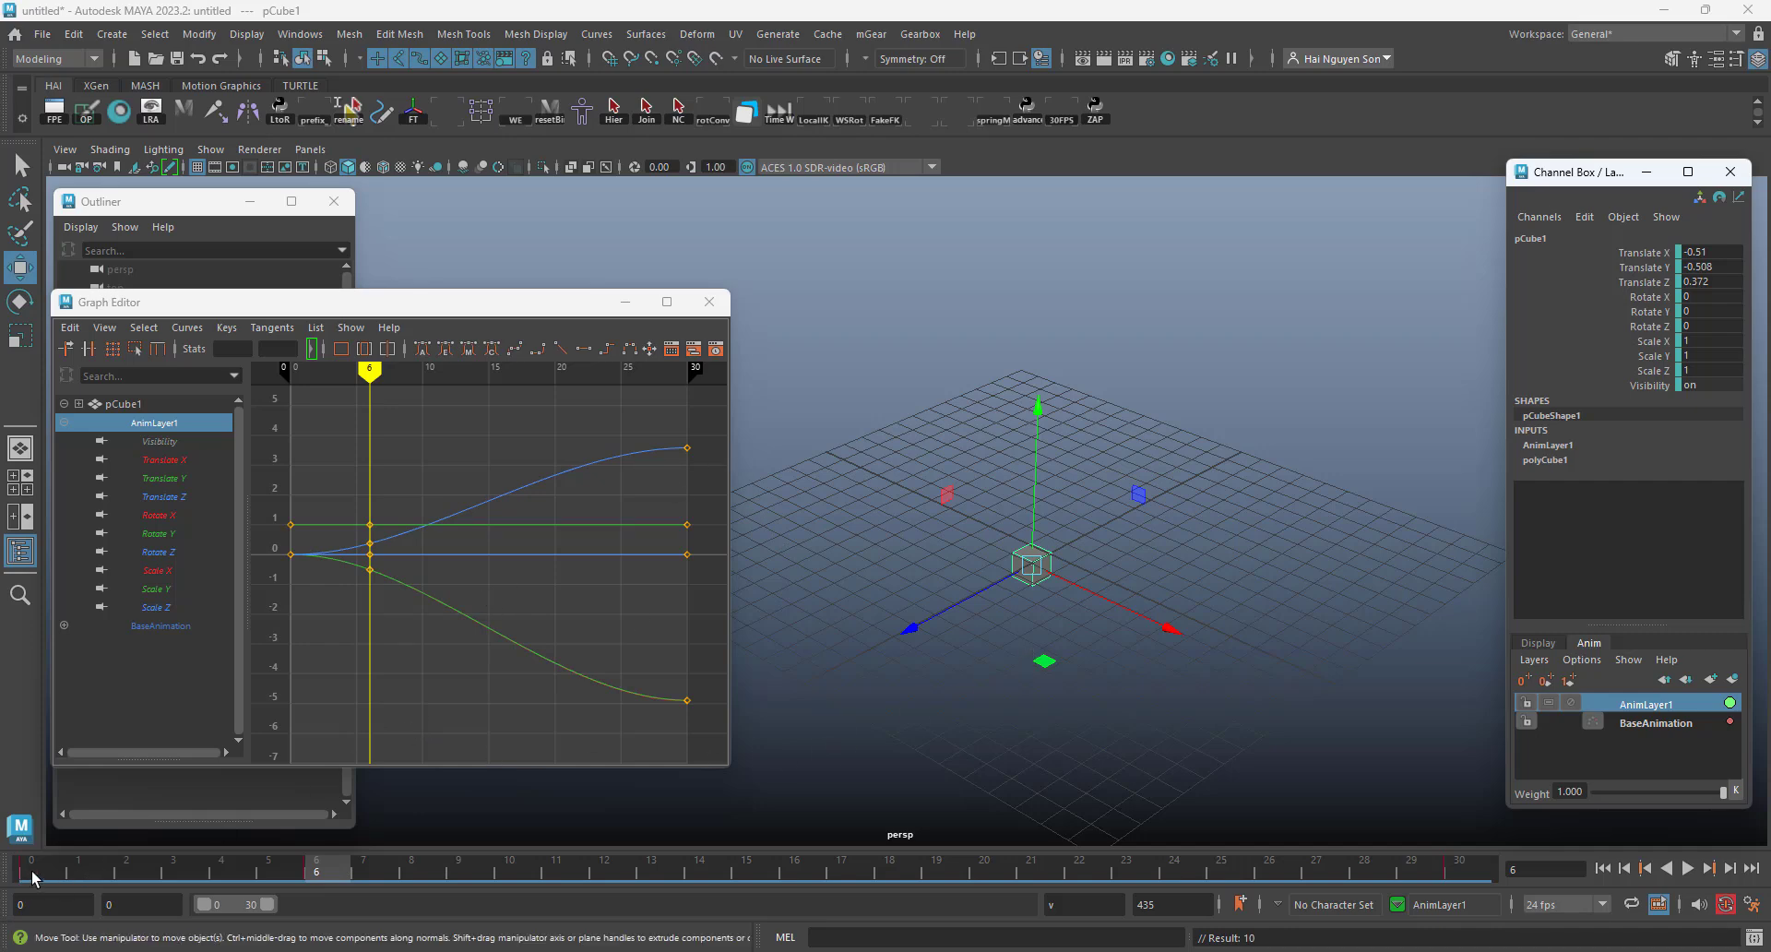
pyautogui.click(37, 872)
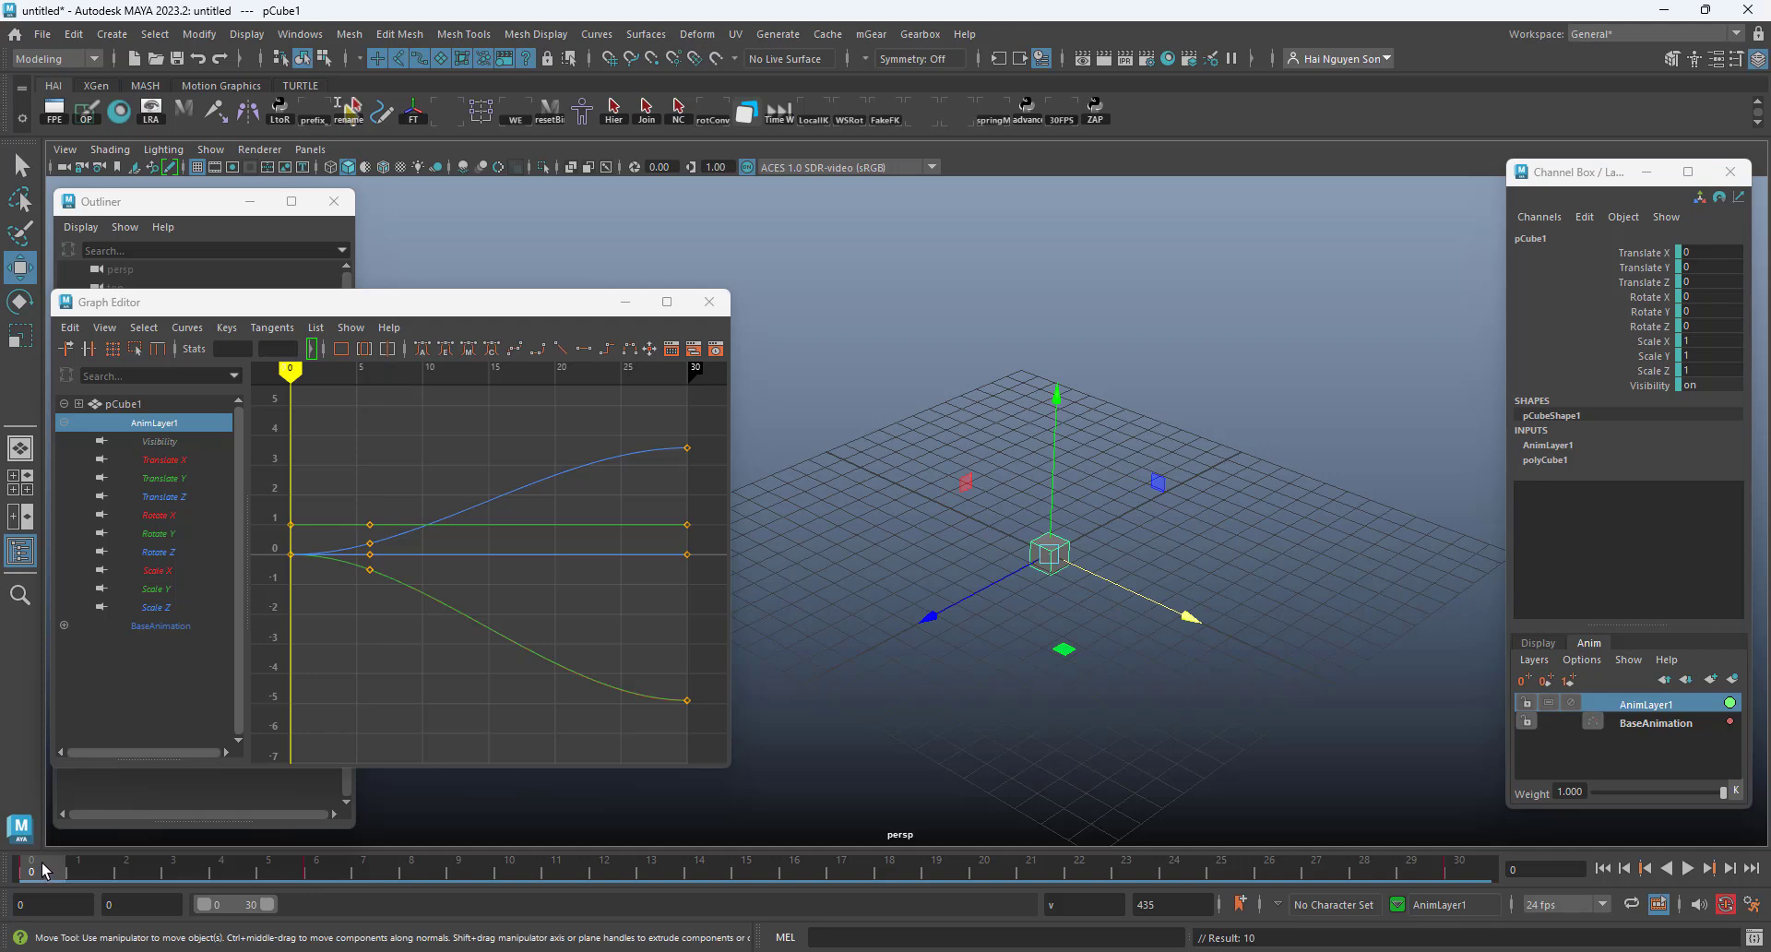
# - Step to frame 6, undo the stray key, and compare BaseAnimation with AnimLayer1's curves
pyautogui.press('.')
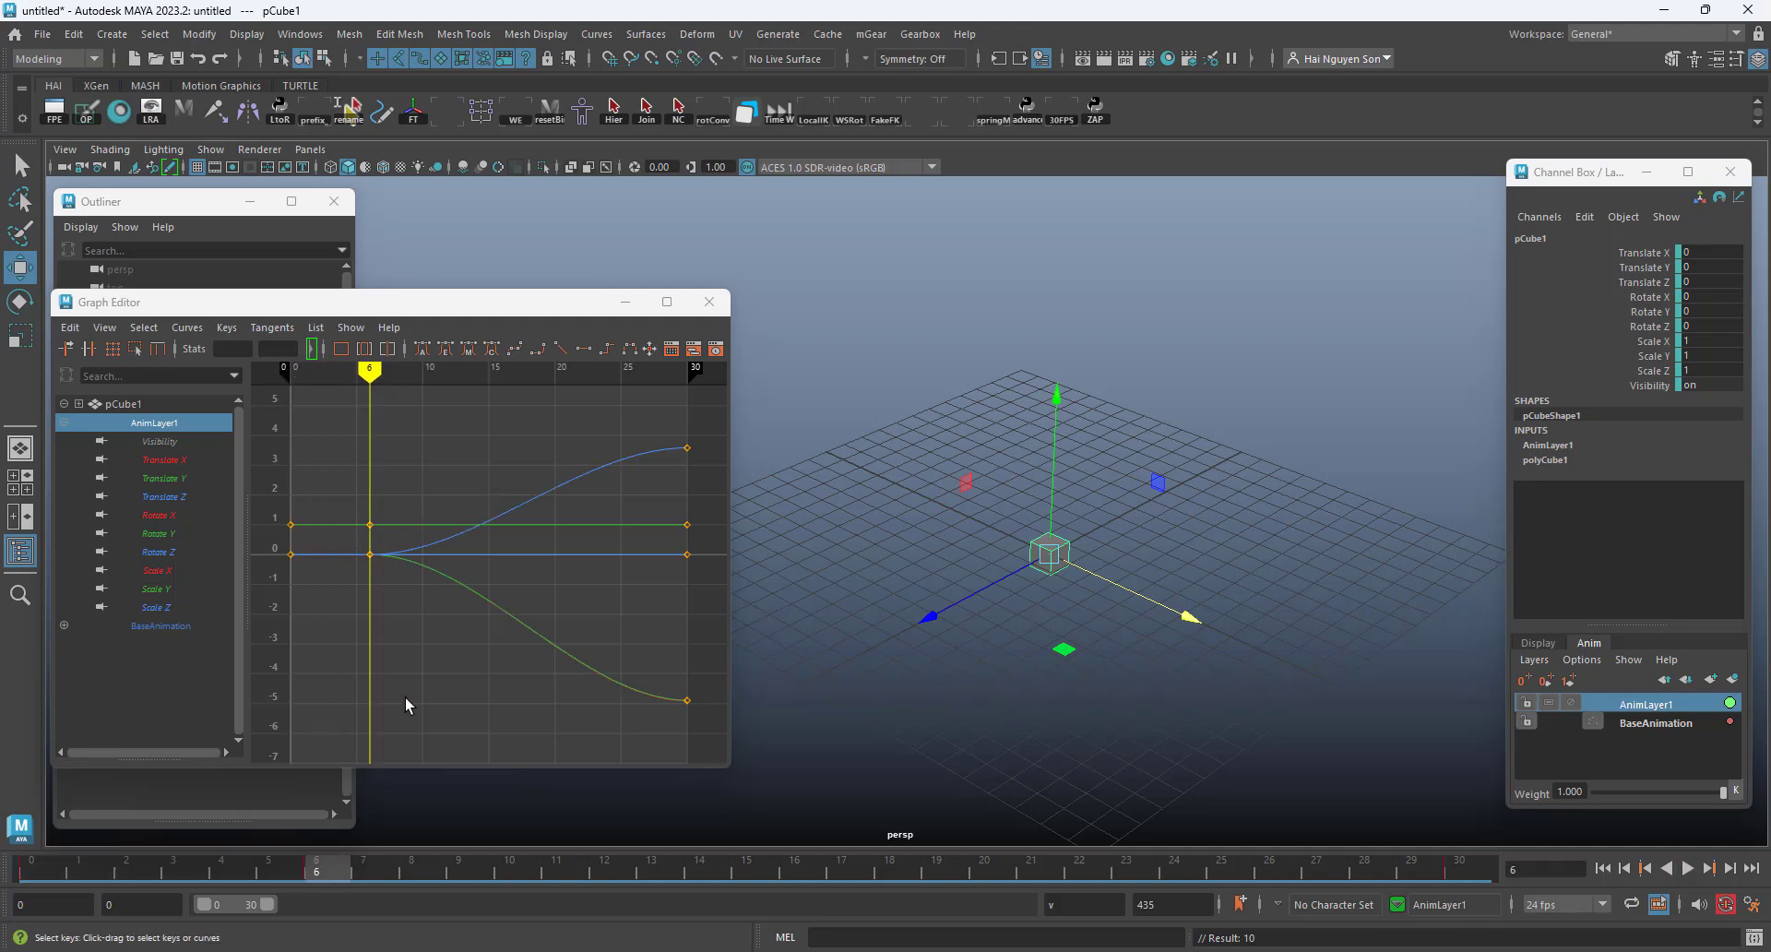
pyautogui.hotkey('ctrl', 'z')
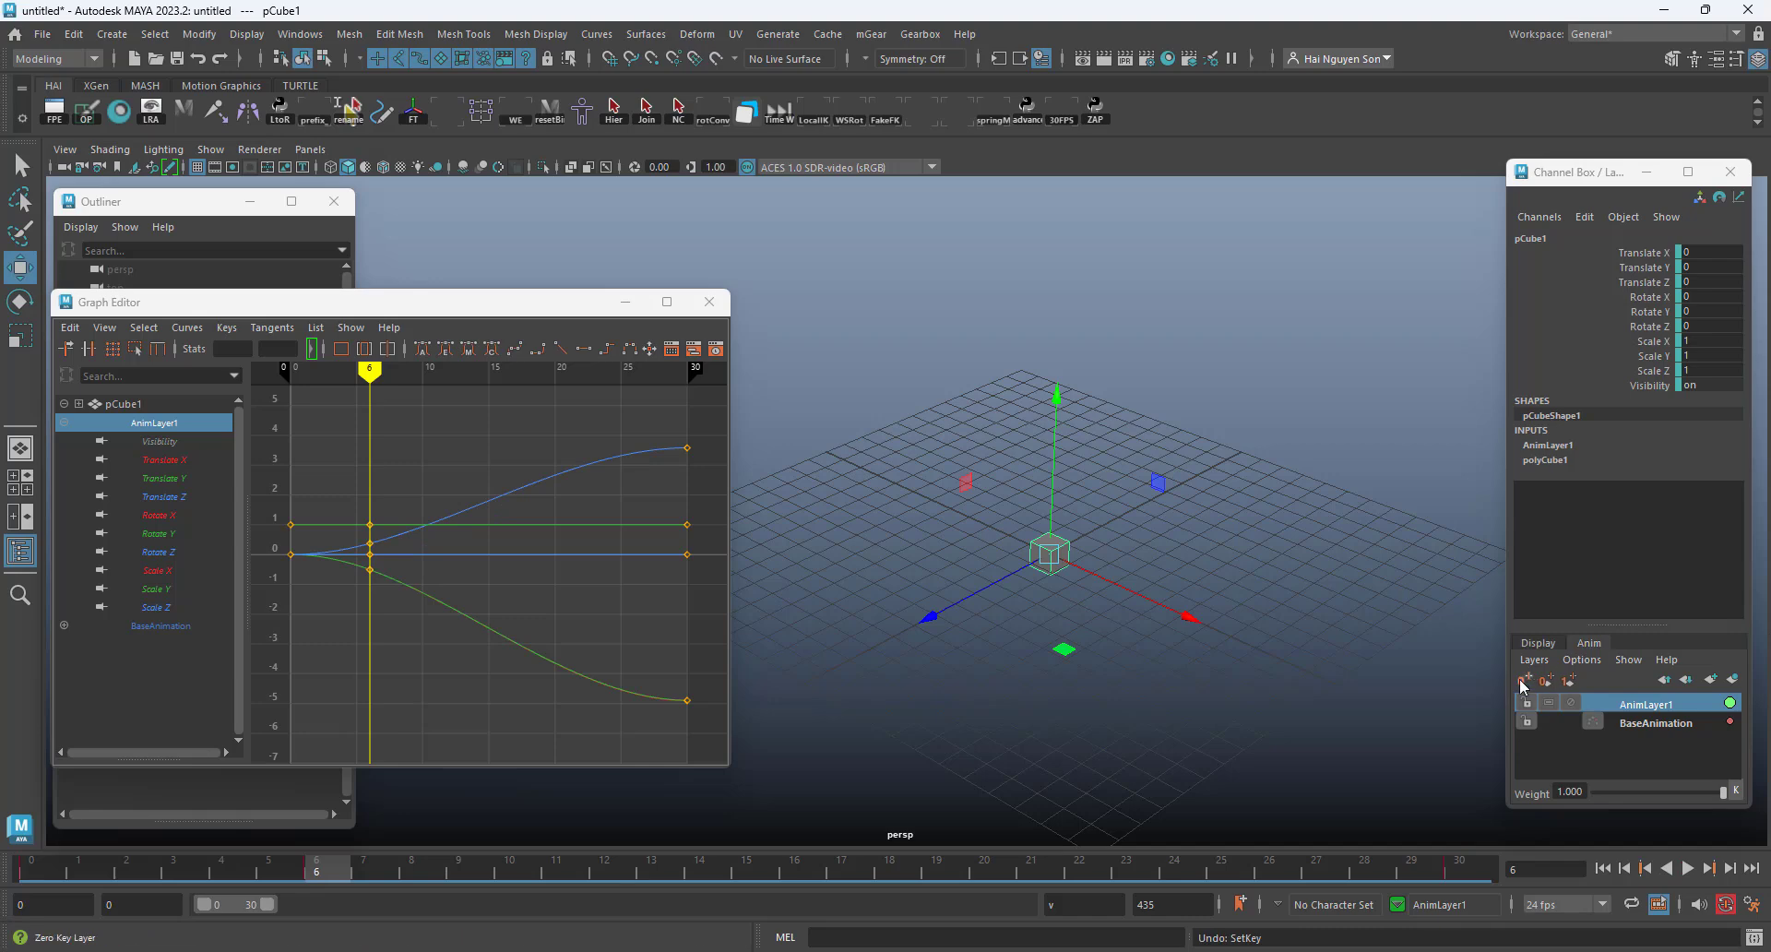
pyautogui.click(1173, 604)
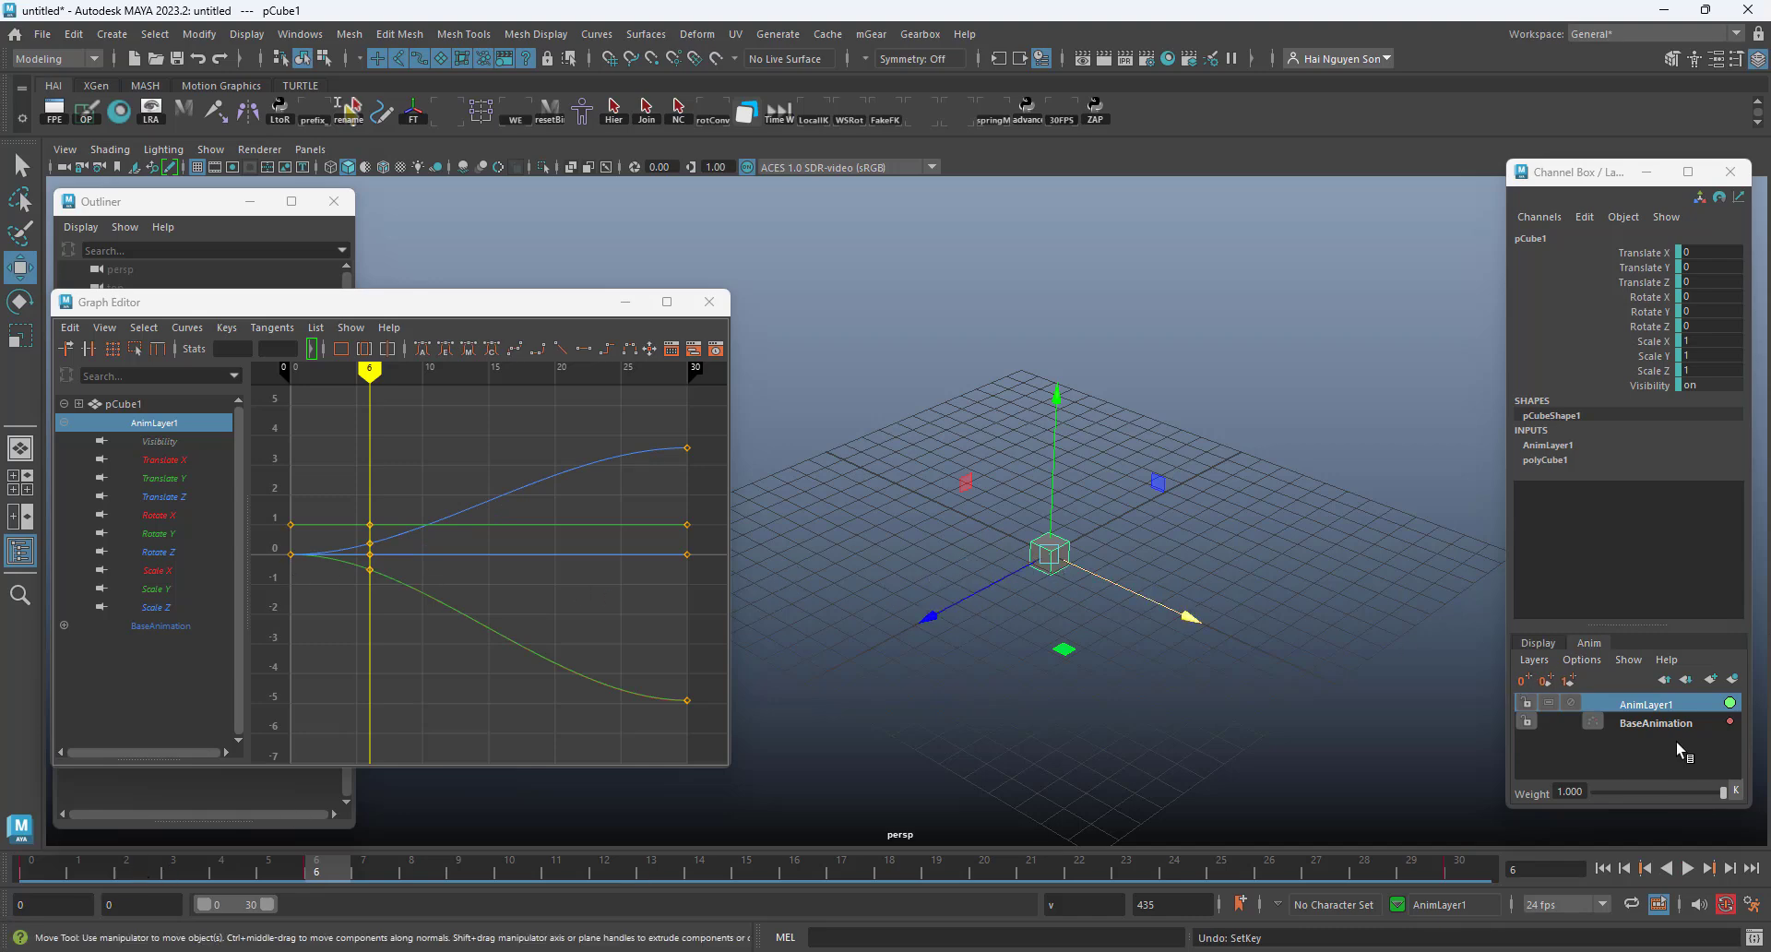
pyautogui.click(1662, 720)
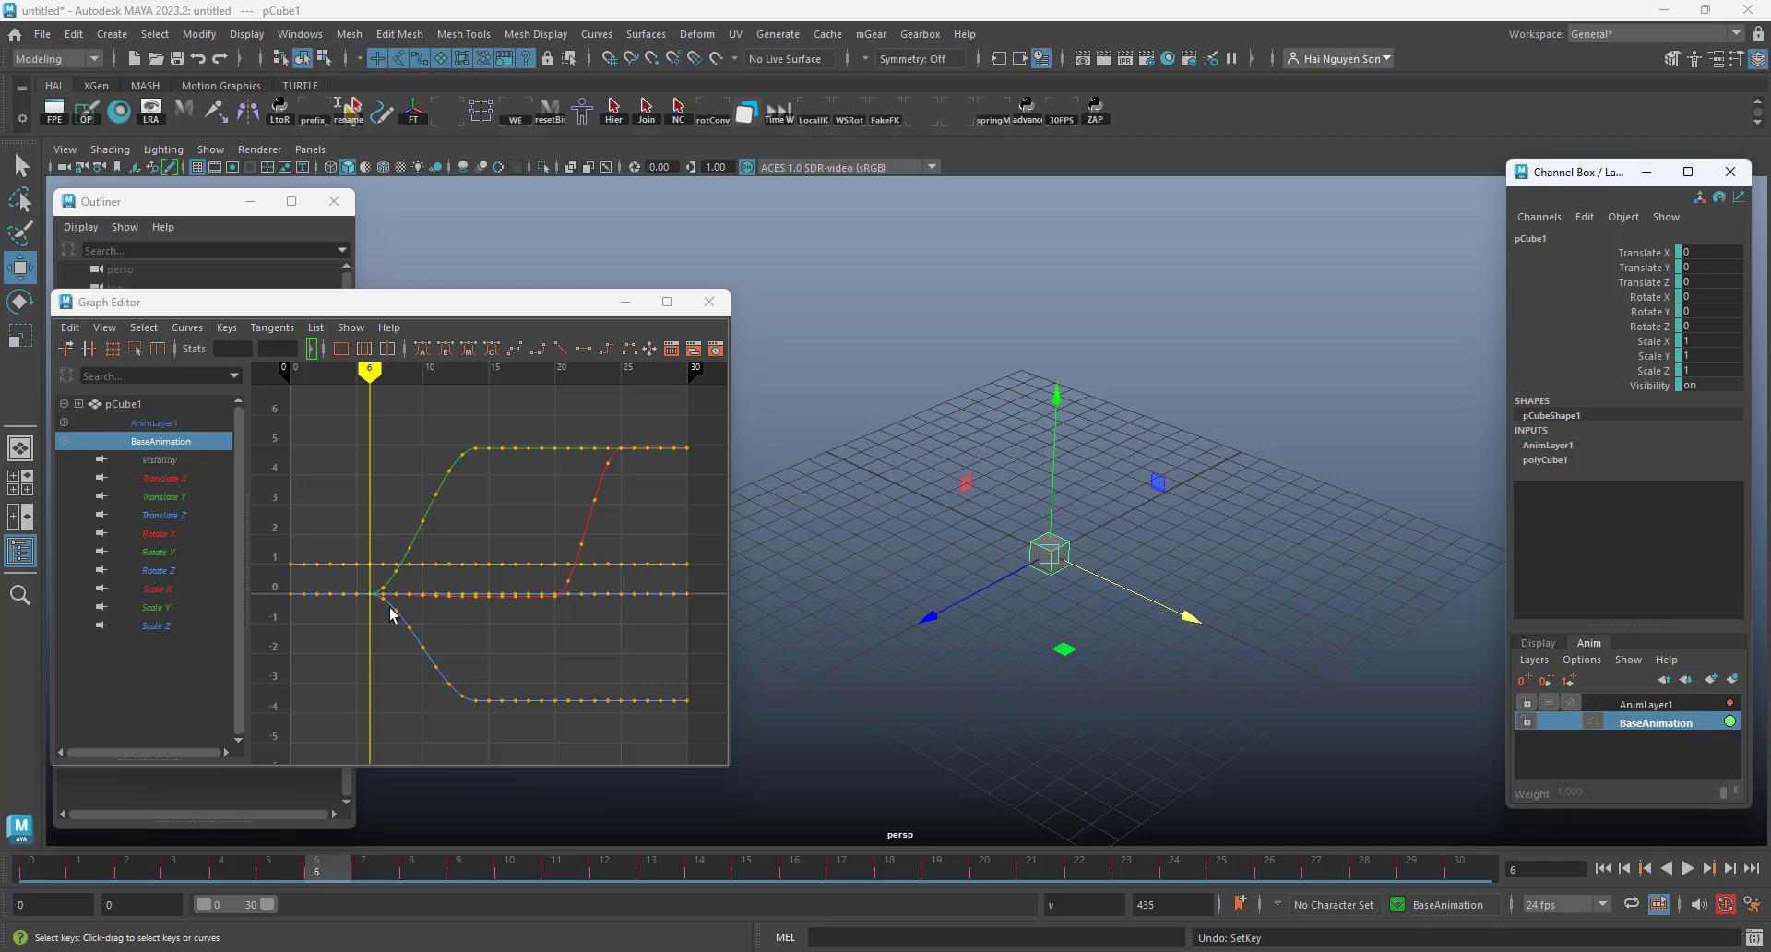
pyautogui.click(1665, 705)
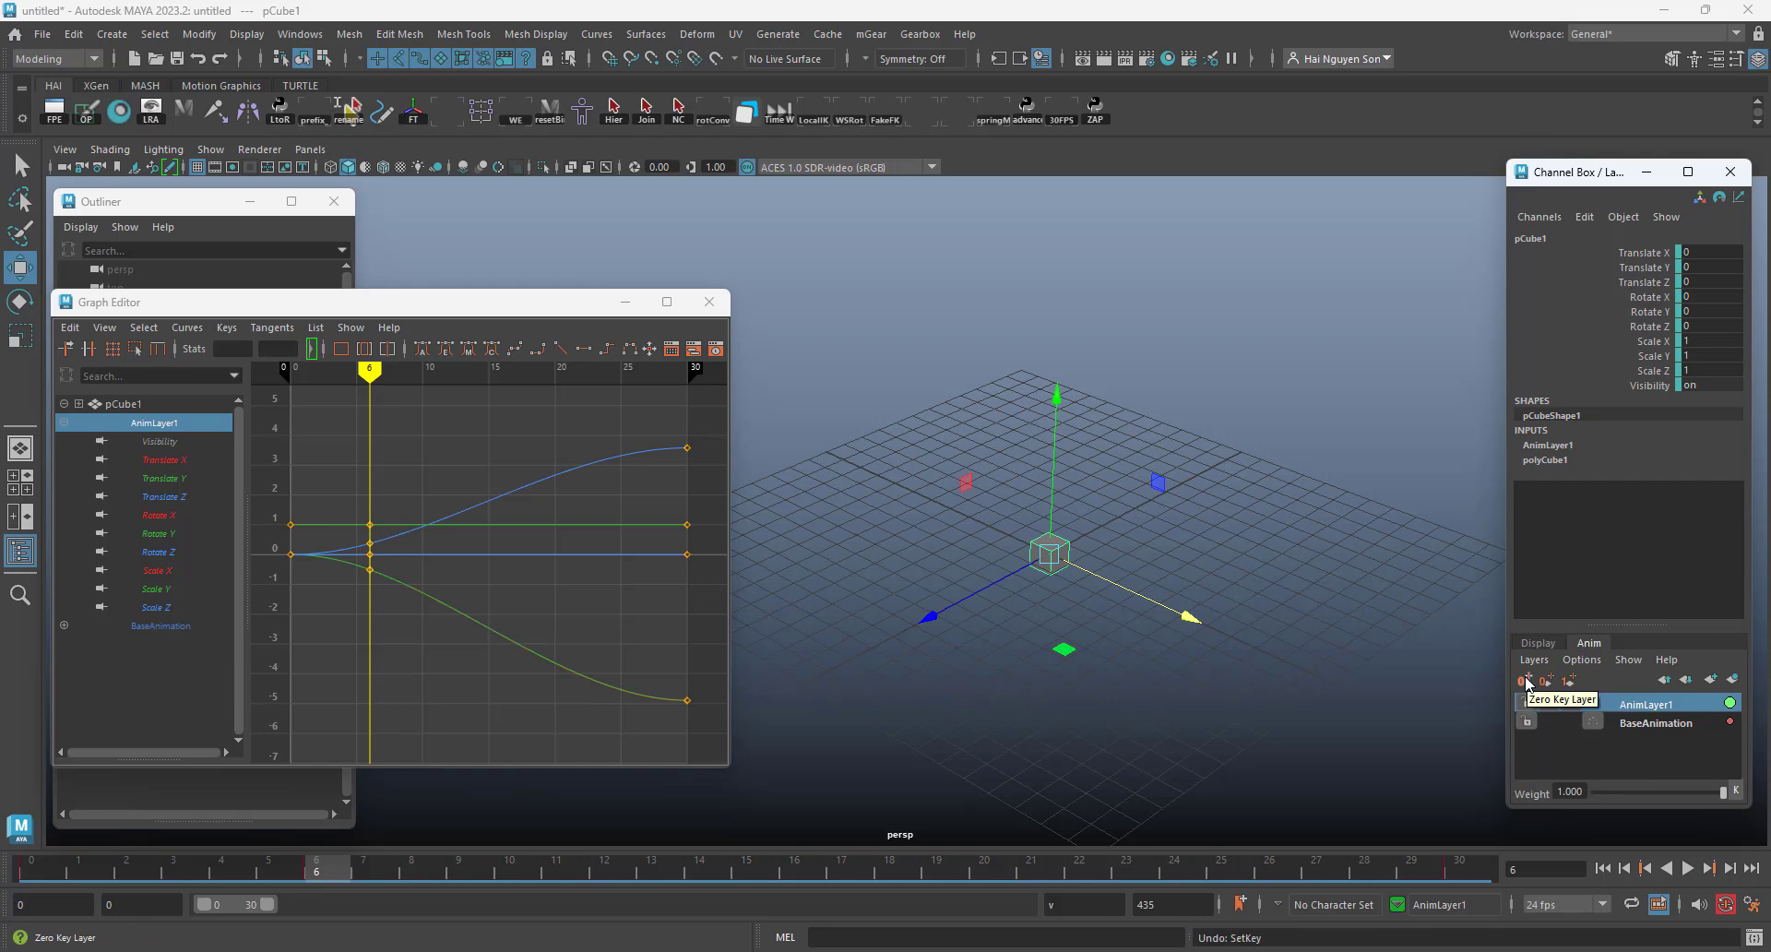
pyautogui.click(1656, 723)
pyautogui.click(1656, 723)
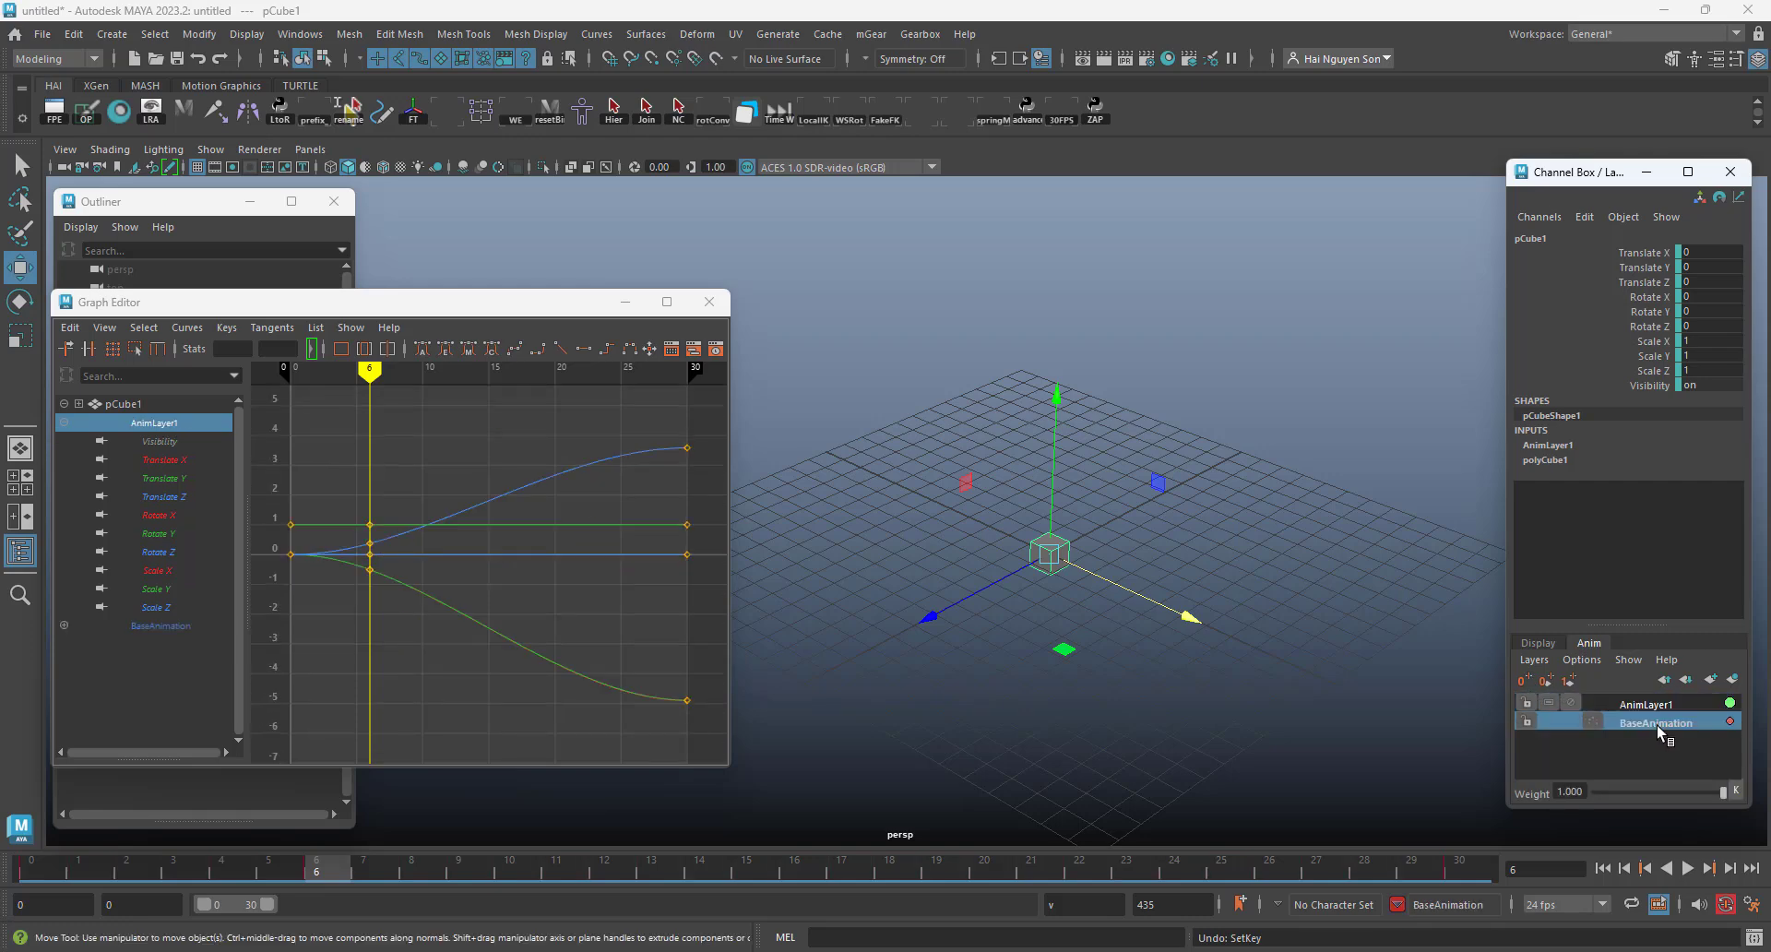
pyautogui.click(1657, 706)
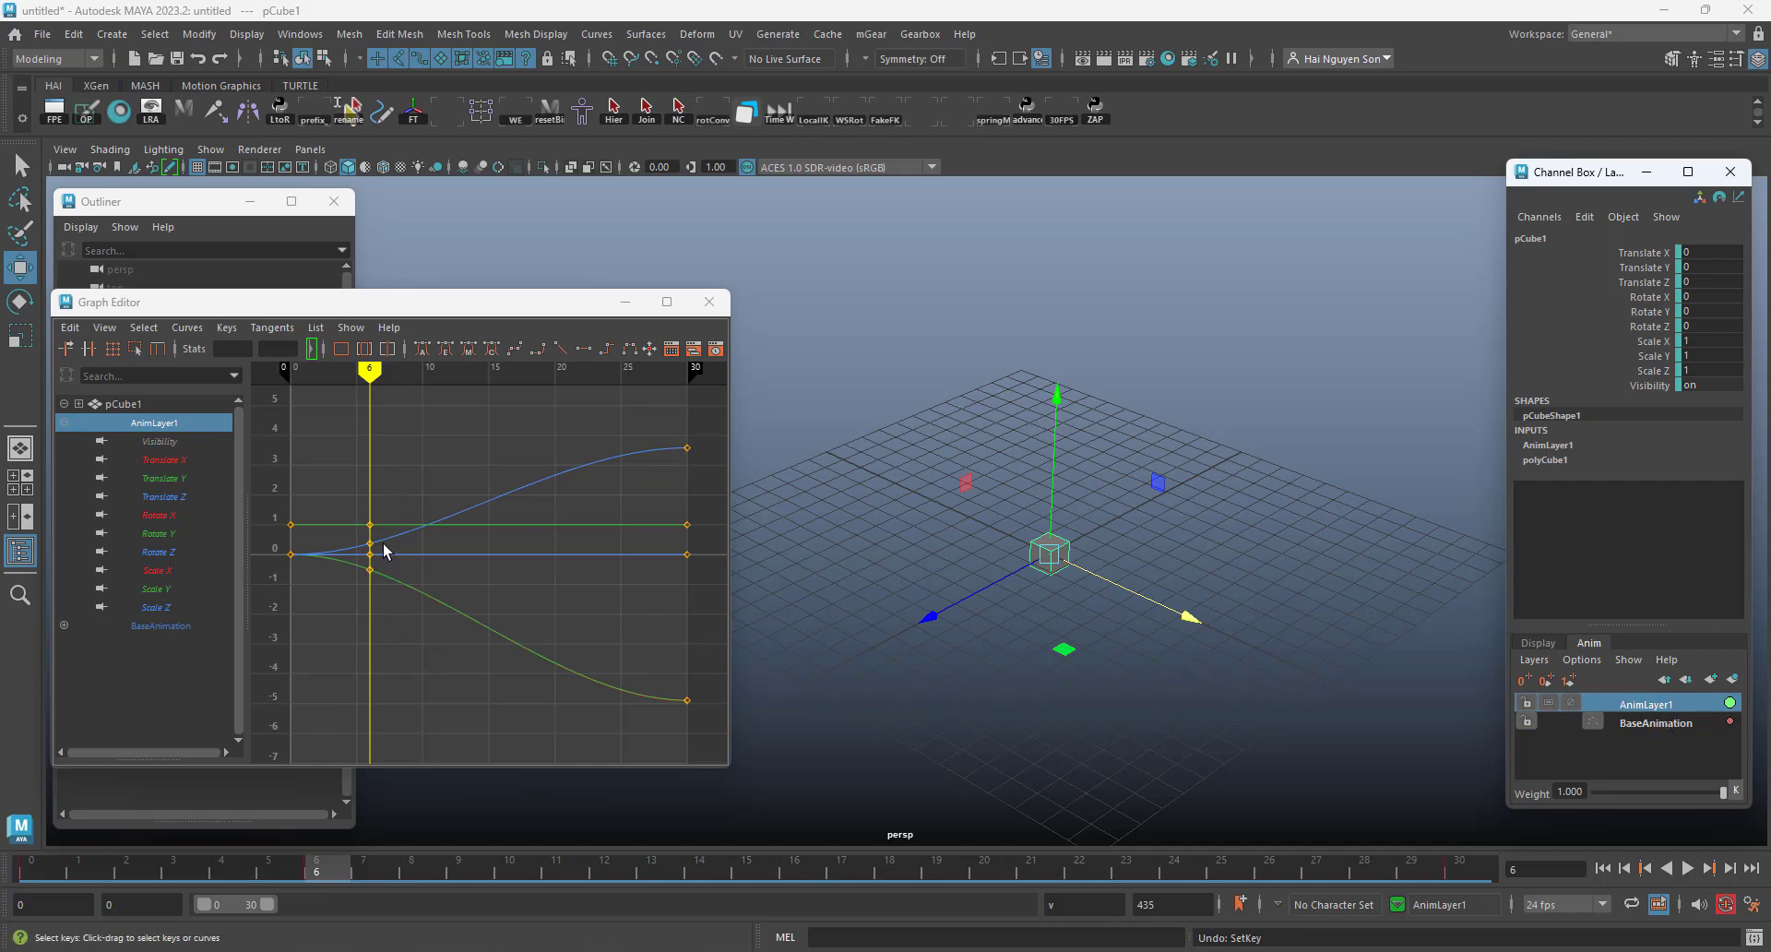
# - Add zero-value keys to AnimLayer1 at frame 6, then compare against BaseAnimation's curves
pyautogui.click(1517, 682)
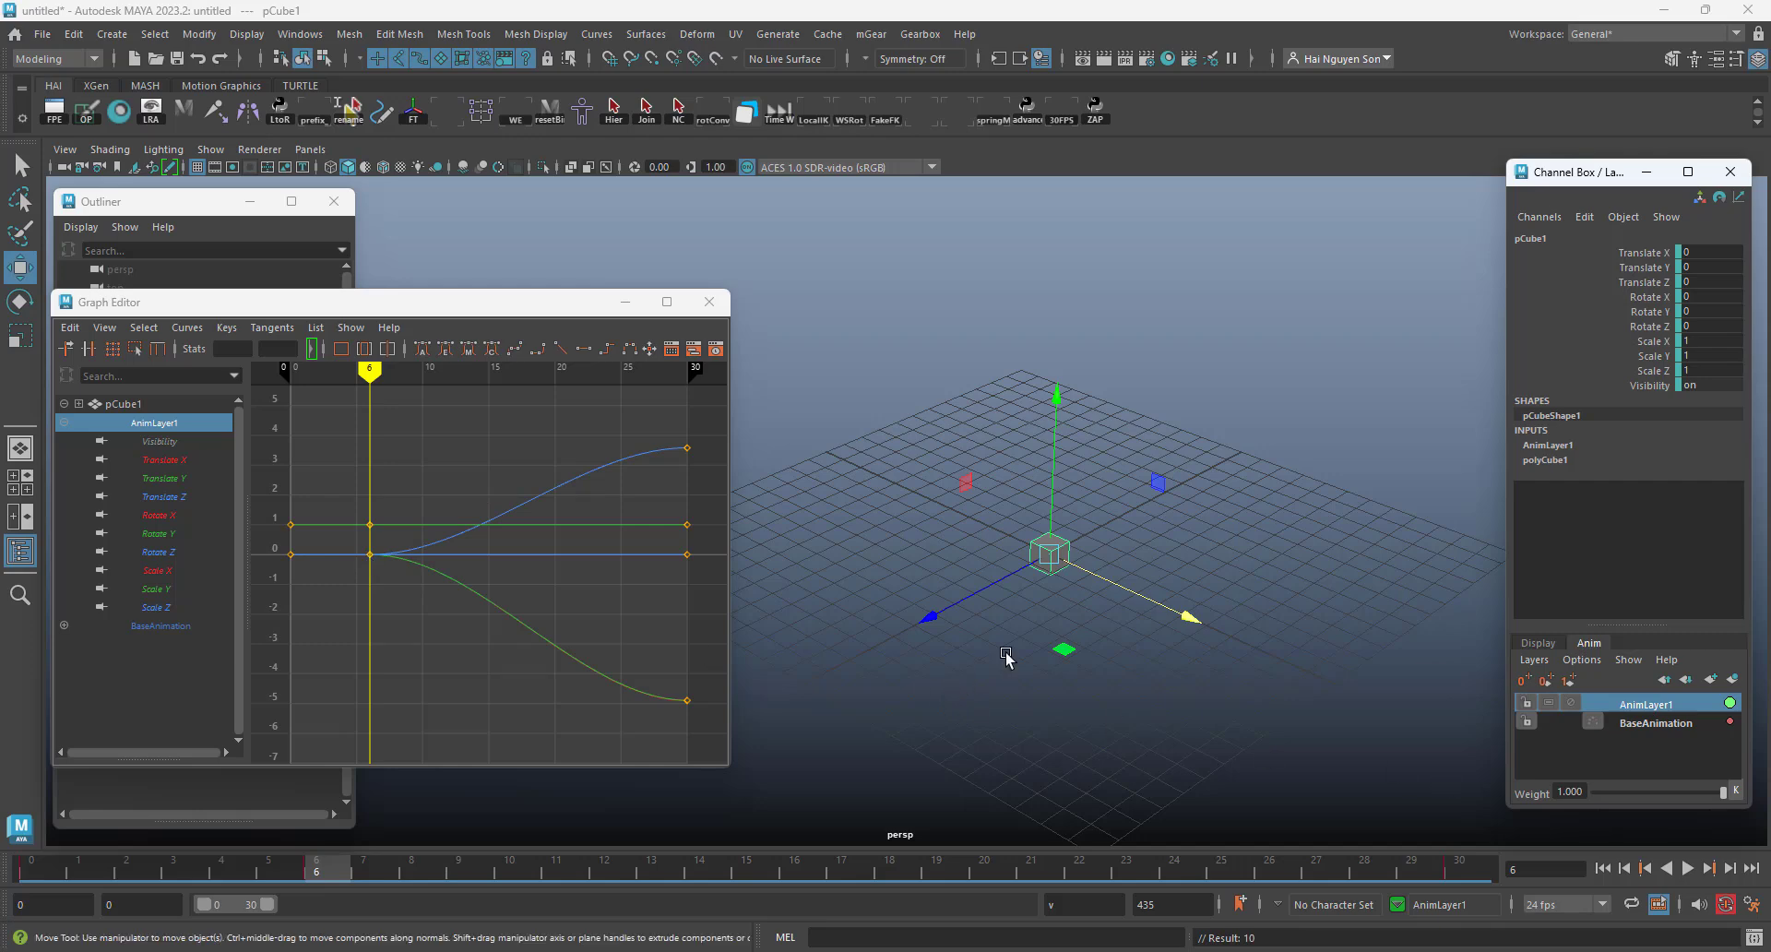
pyautogui.click(1658, 722)
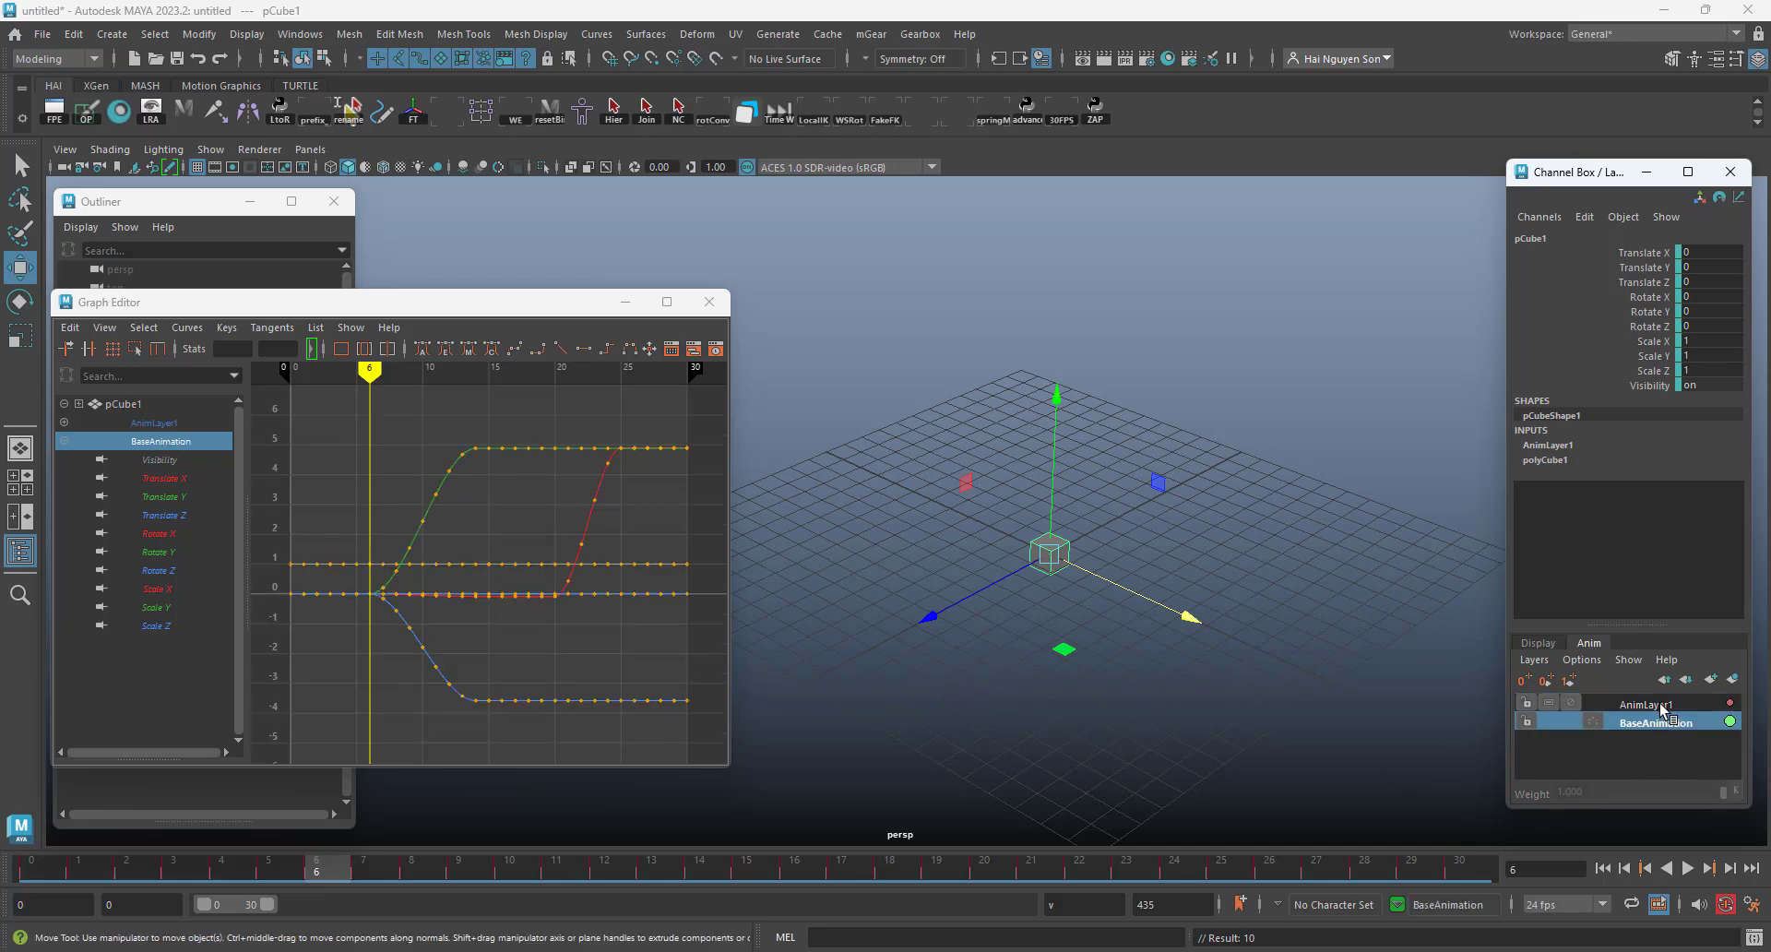
pyautogui.click(1651, 706)
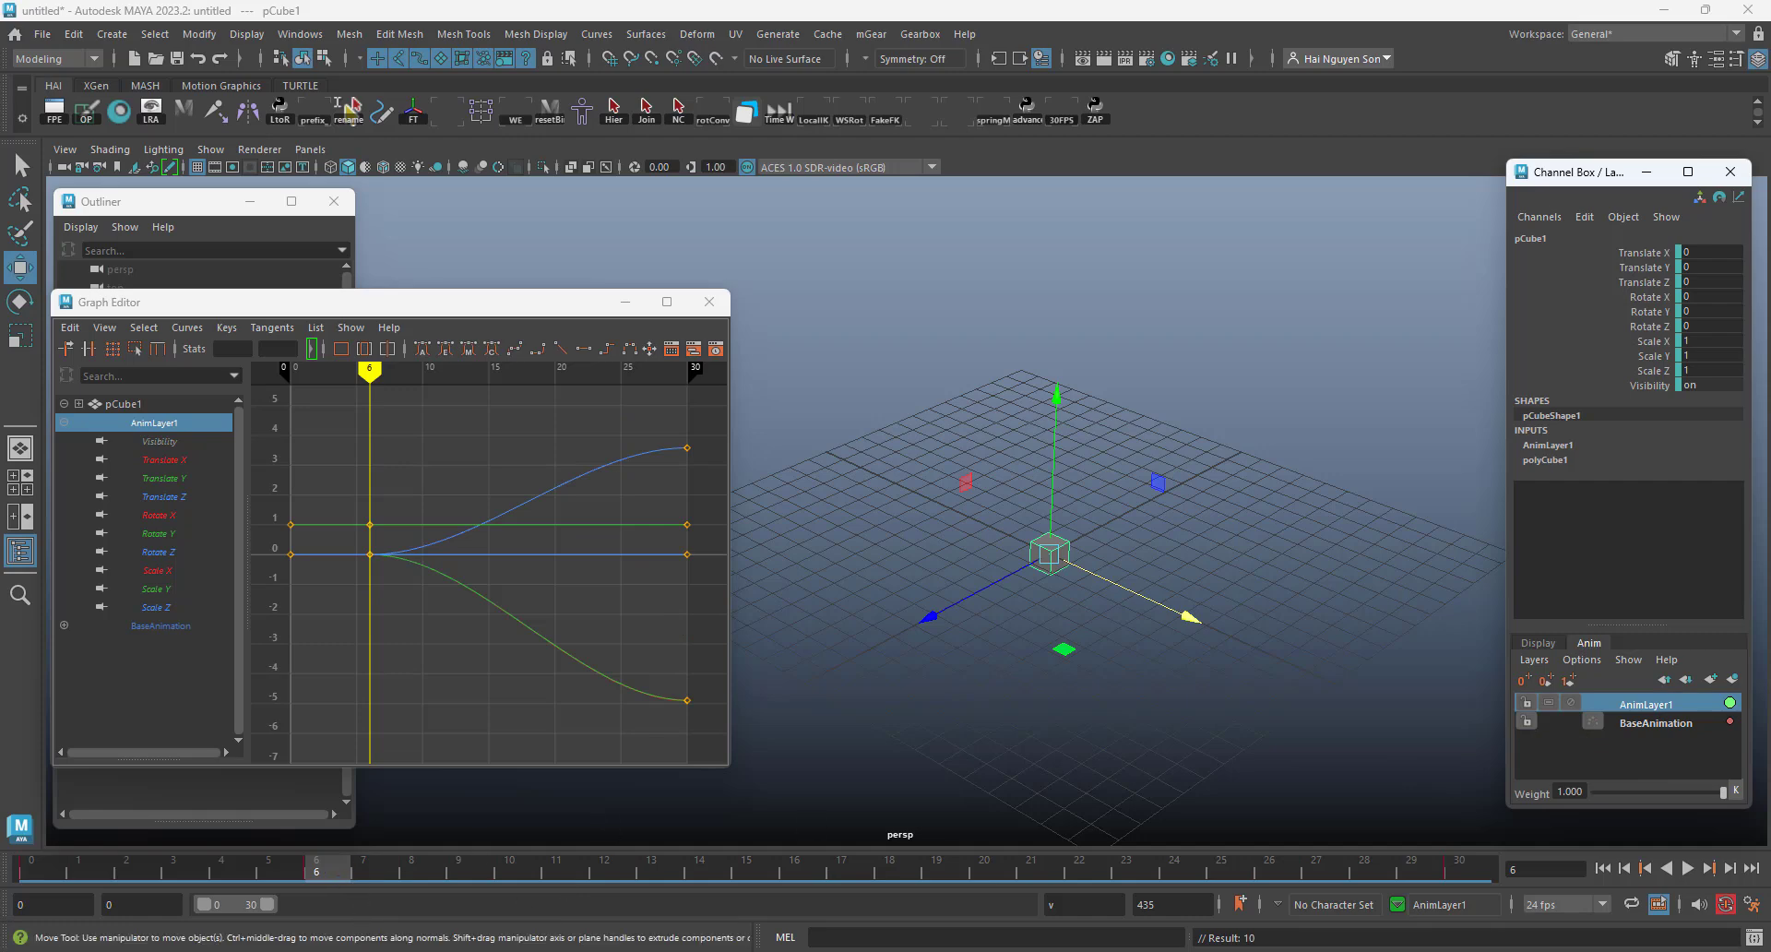
pyautogui.click(1681, 725)
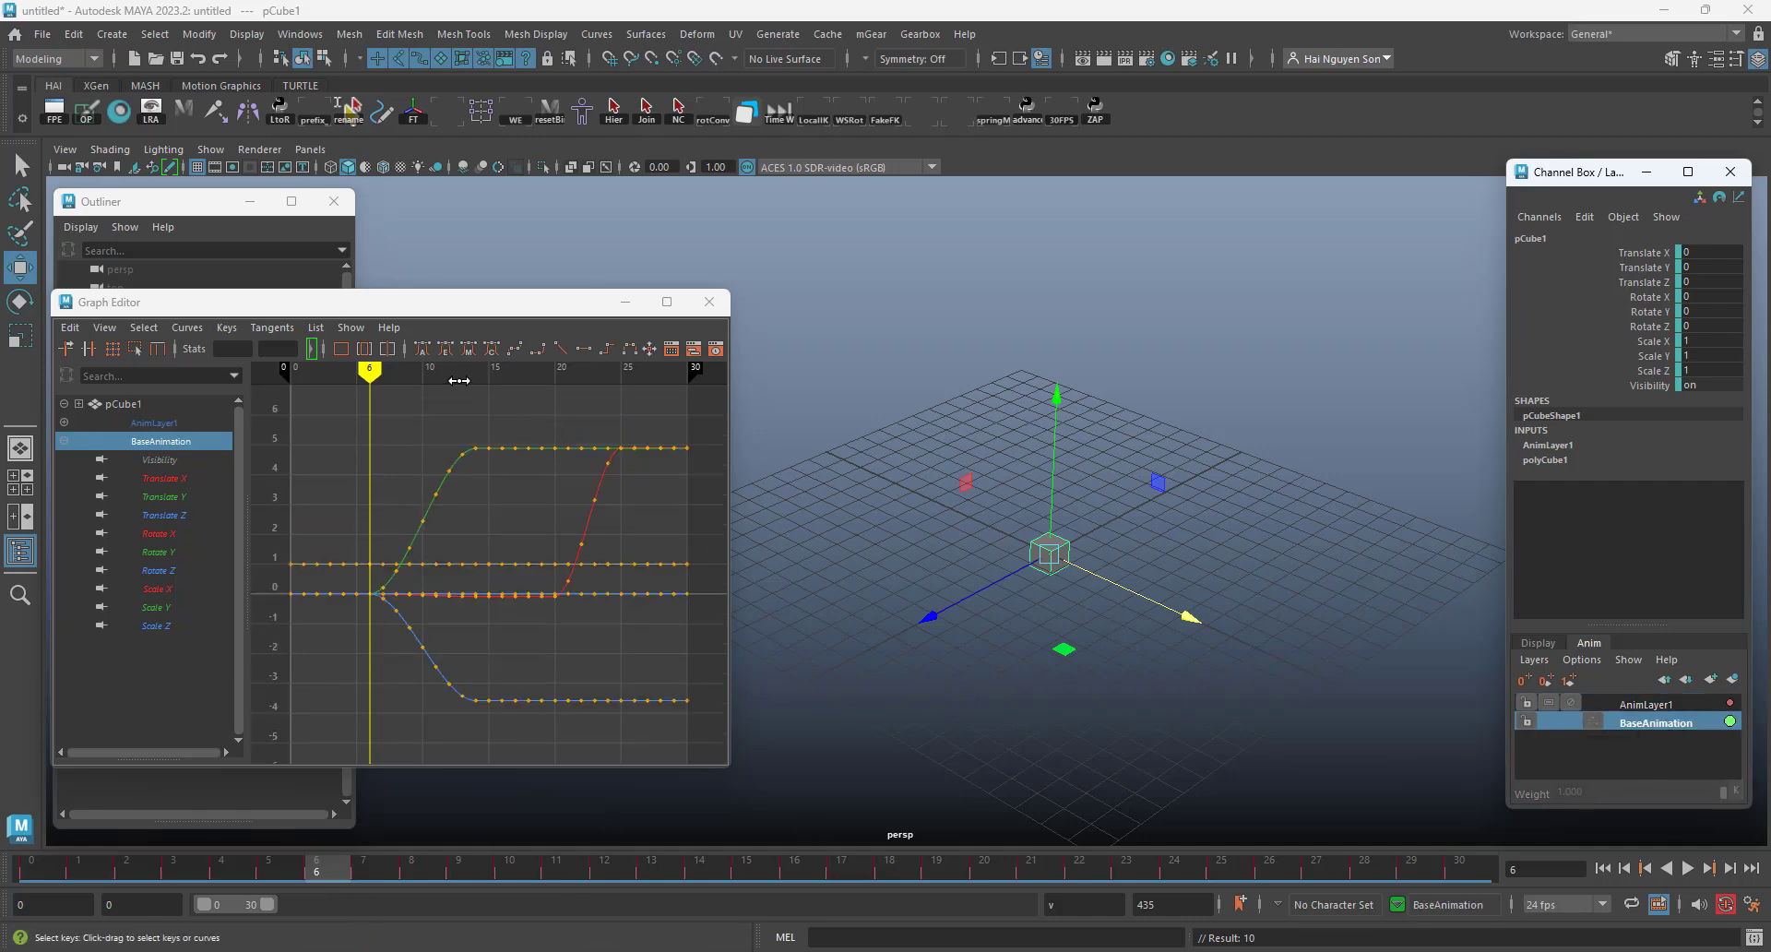
# - Compare the AnimLayer1 and BaseAnimation curves while advancing the time to frames 10 and 20
pyautogui.moveTo(475, 370)
pyautogui.mouseDown()
pyautogui.moveTo(371, 371)
pyautogui.moveTo(422, 373)
pyautogui.moveTo(368, 388)
pyautogui.moveTo(478, 415)
pyautogui.mouseUp()
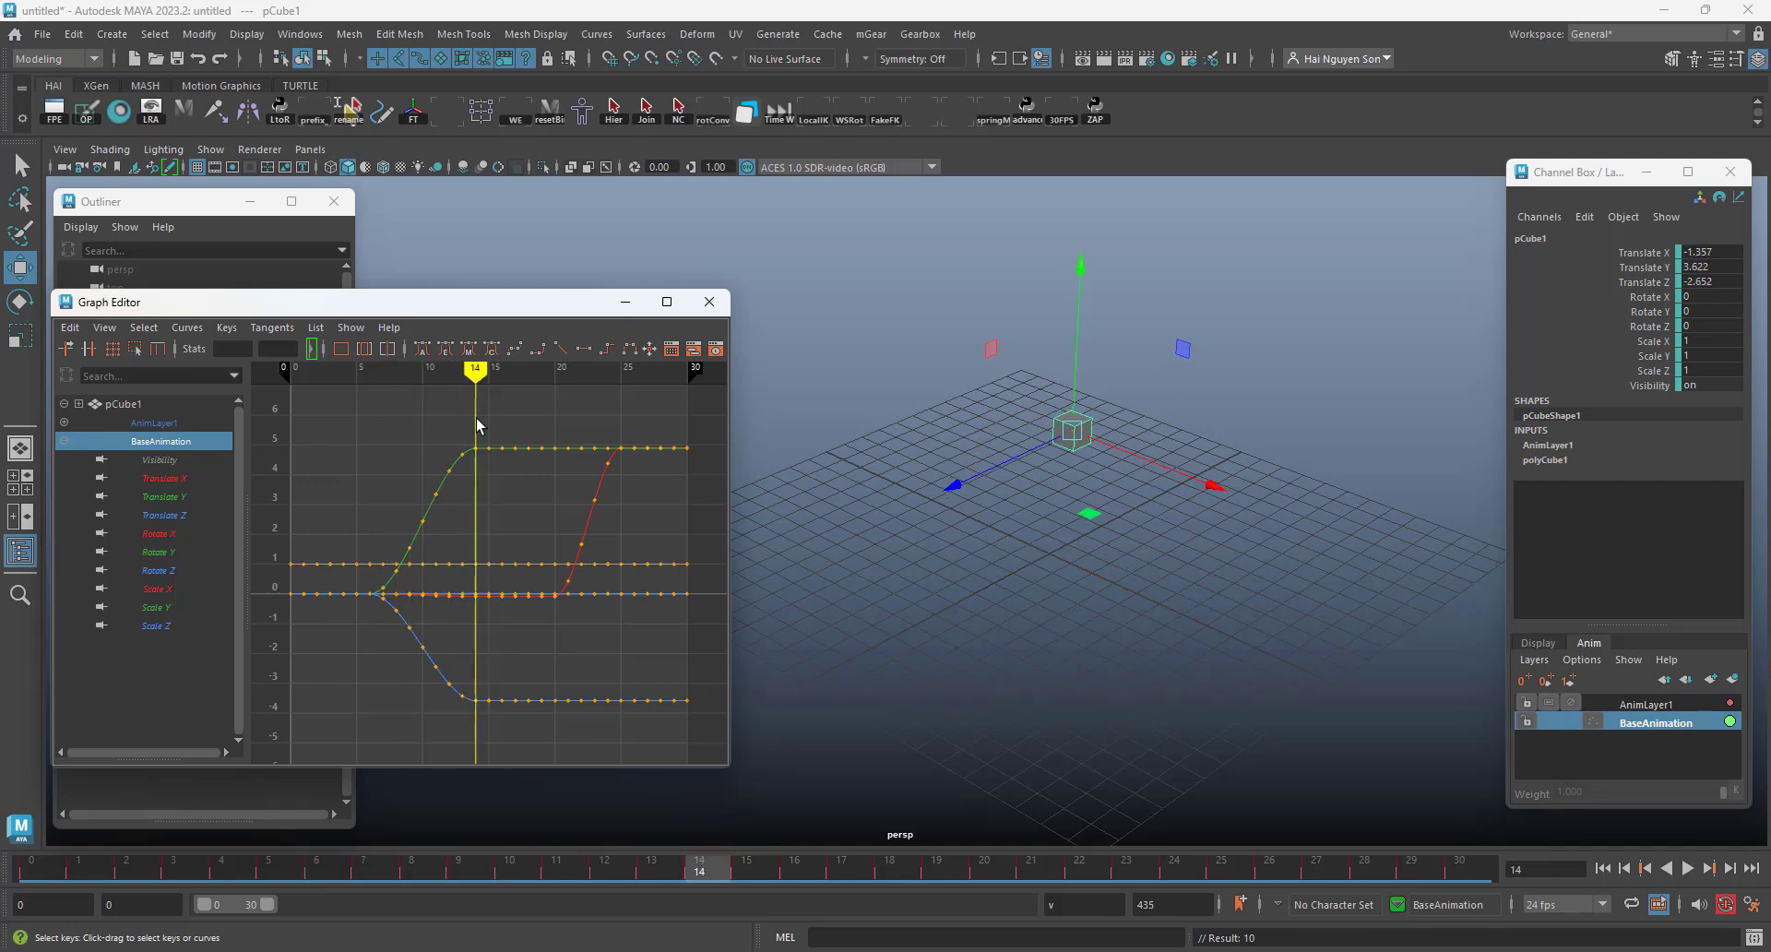
pyautogui.click(1688, 704)
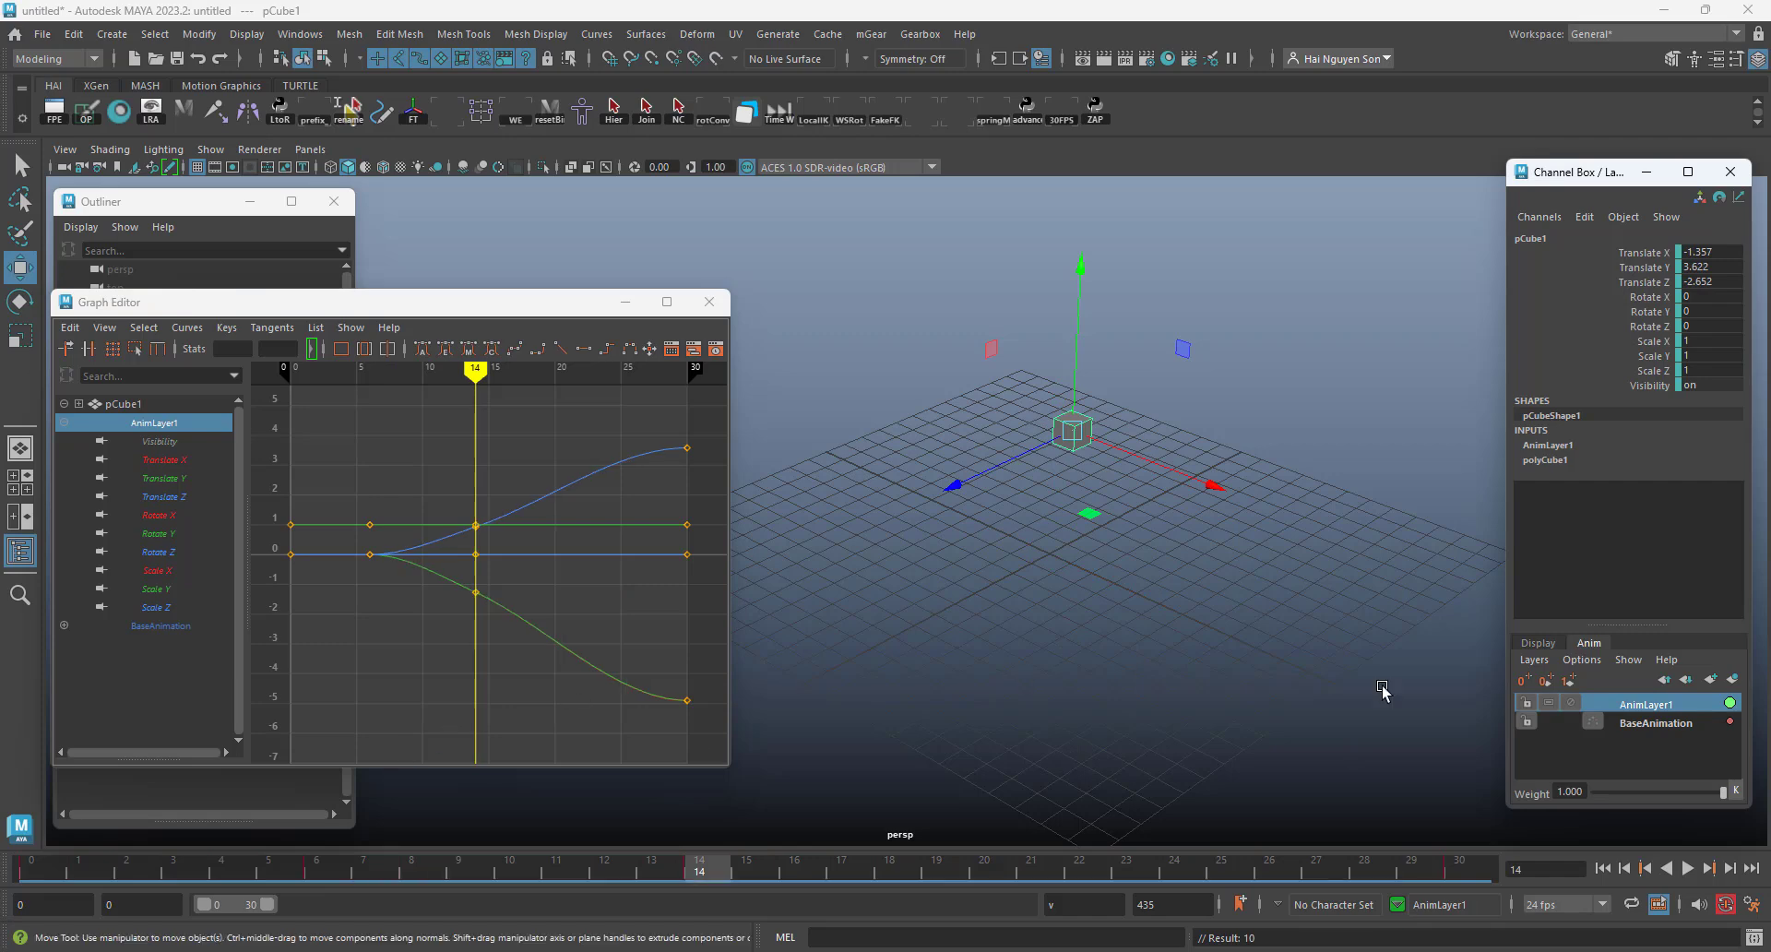
pyautogui.click(1650, 722)
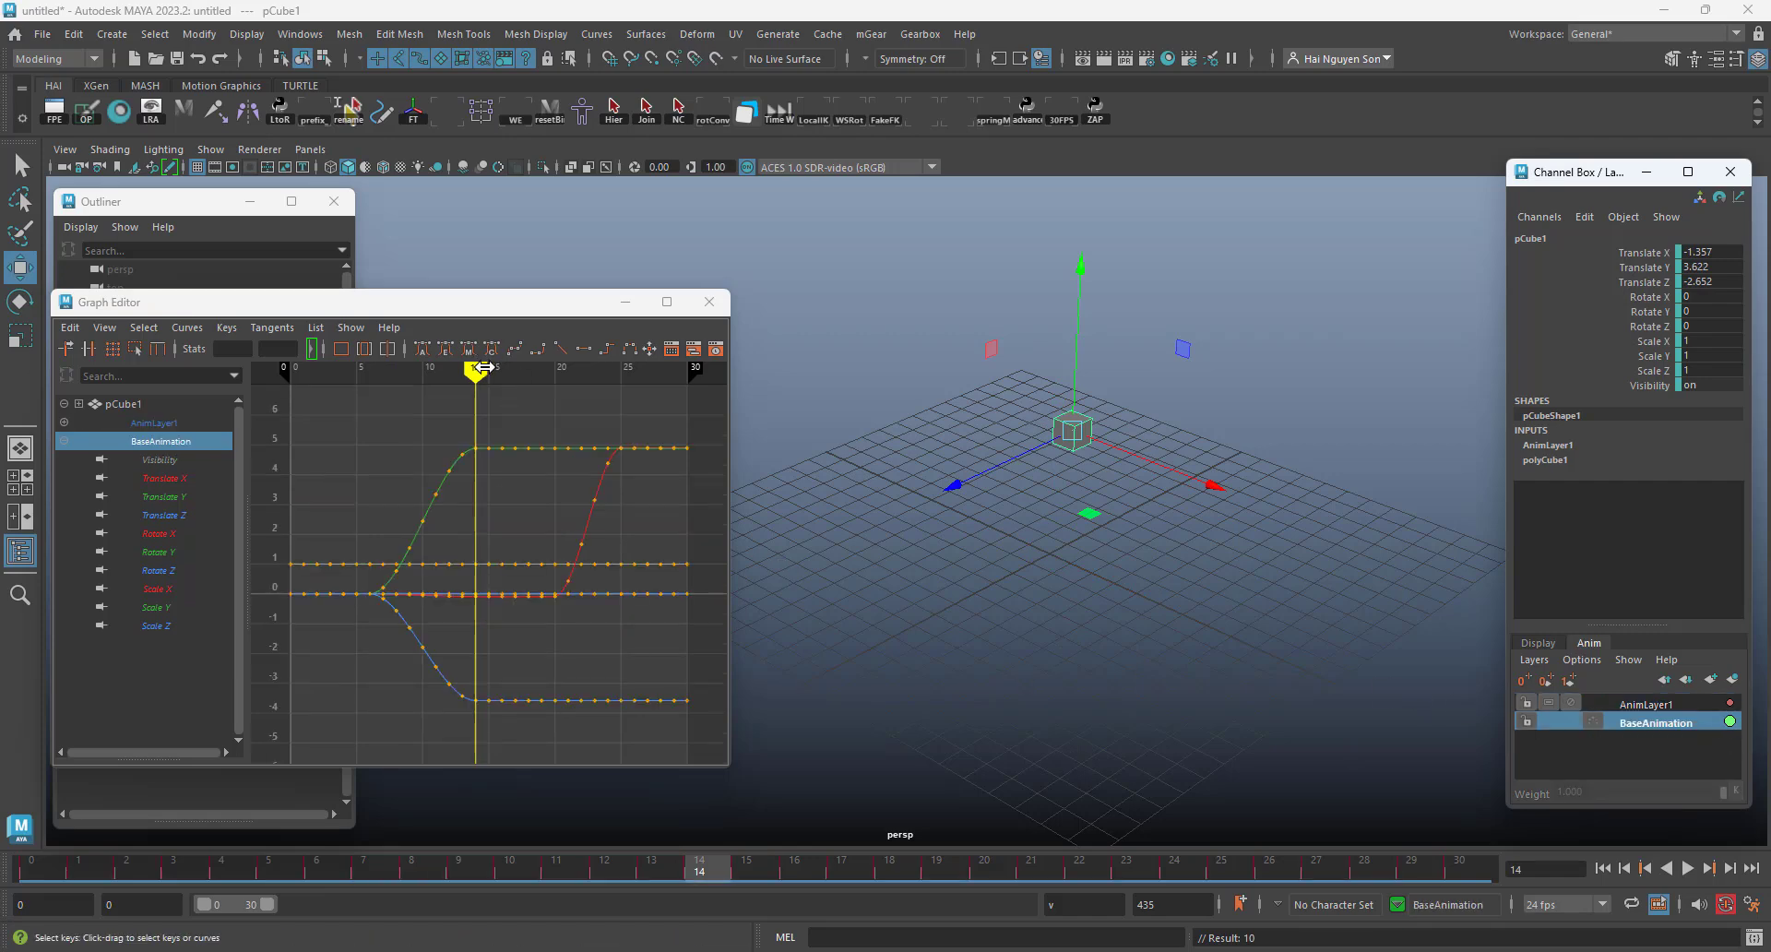
pyautogui.moveTo(483, 367); pyautogui.dragTo(553, 393)
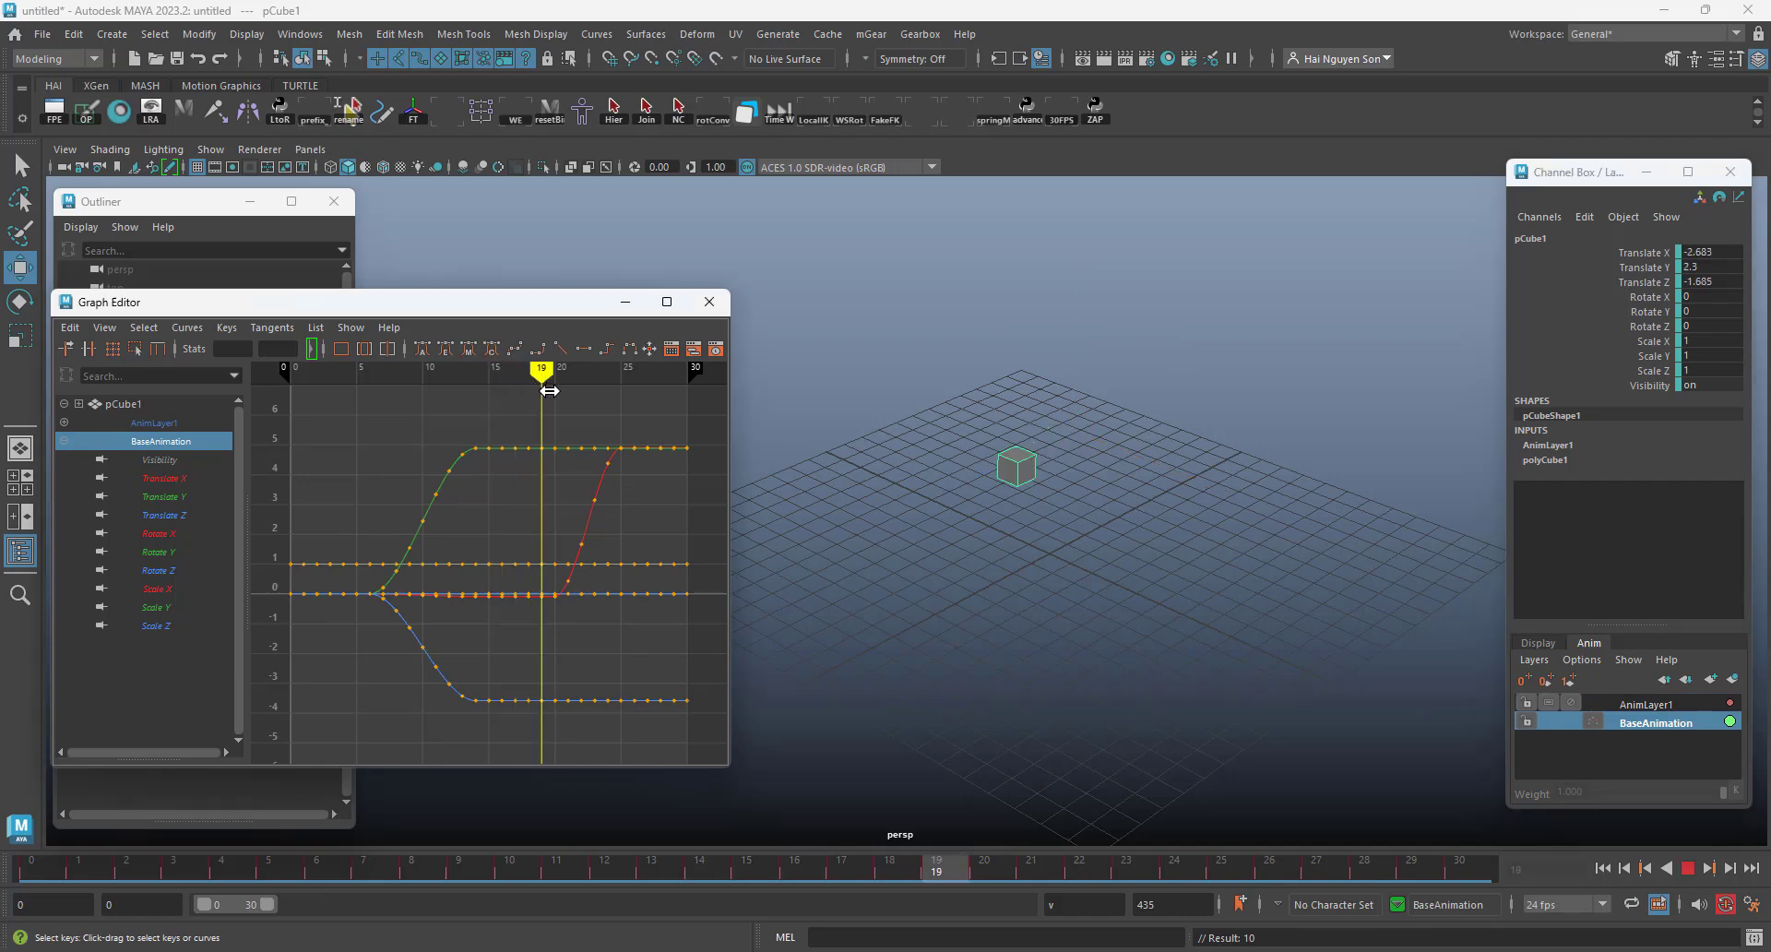
pyautogui.click(1640, 707)
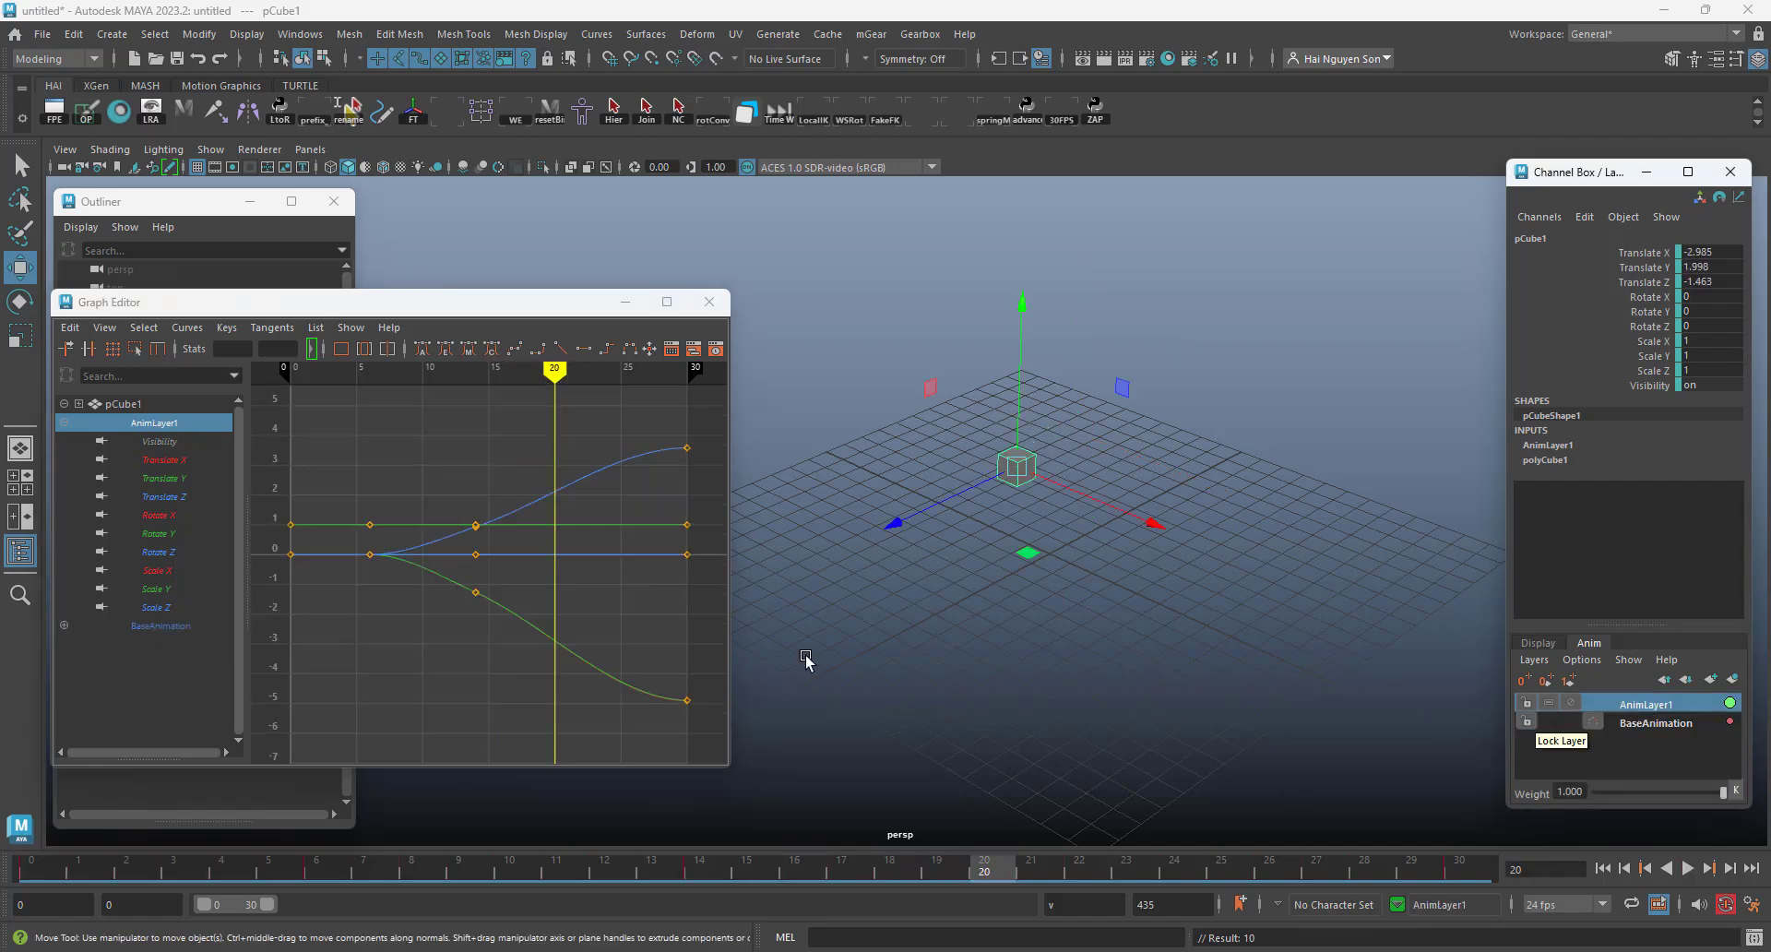
# - Key AnimLayer1 at frame 20 with the offset values held from frame 14
pyautogui.click(699, 872)
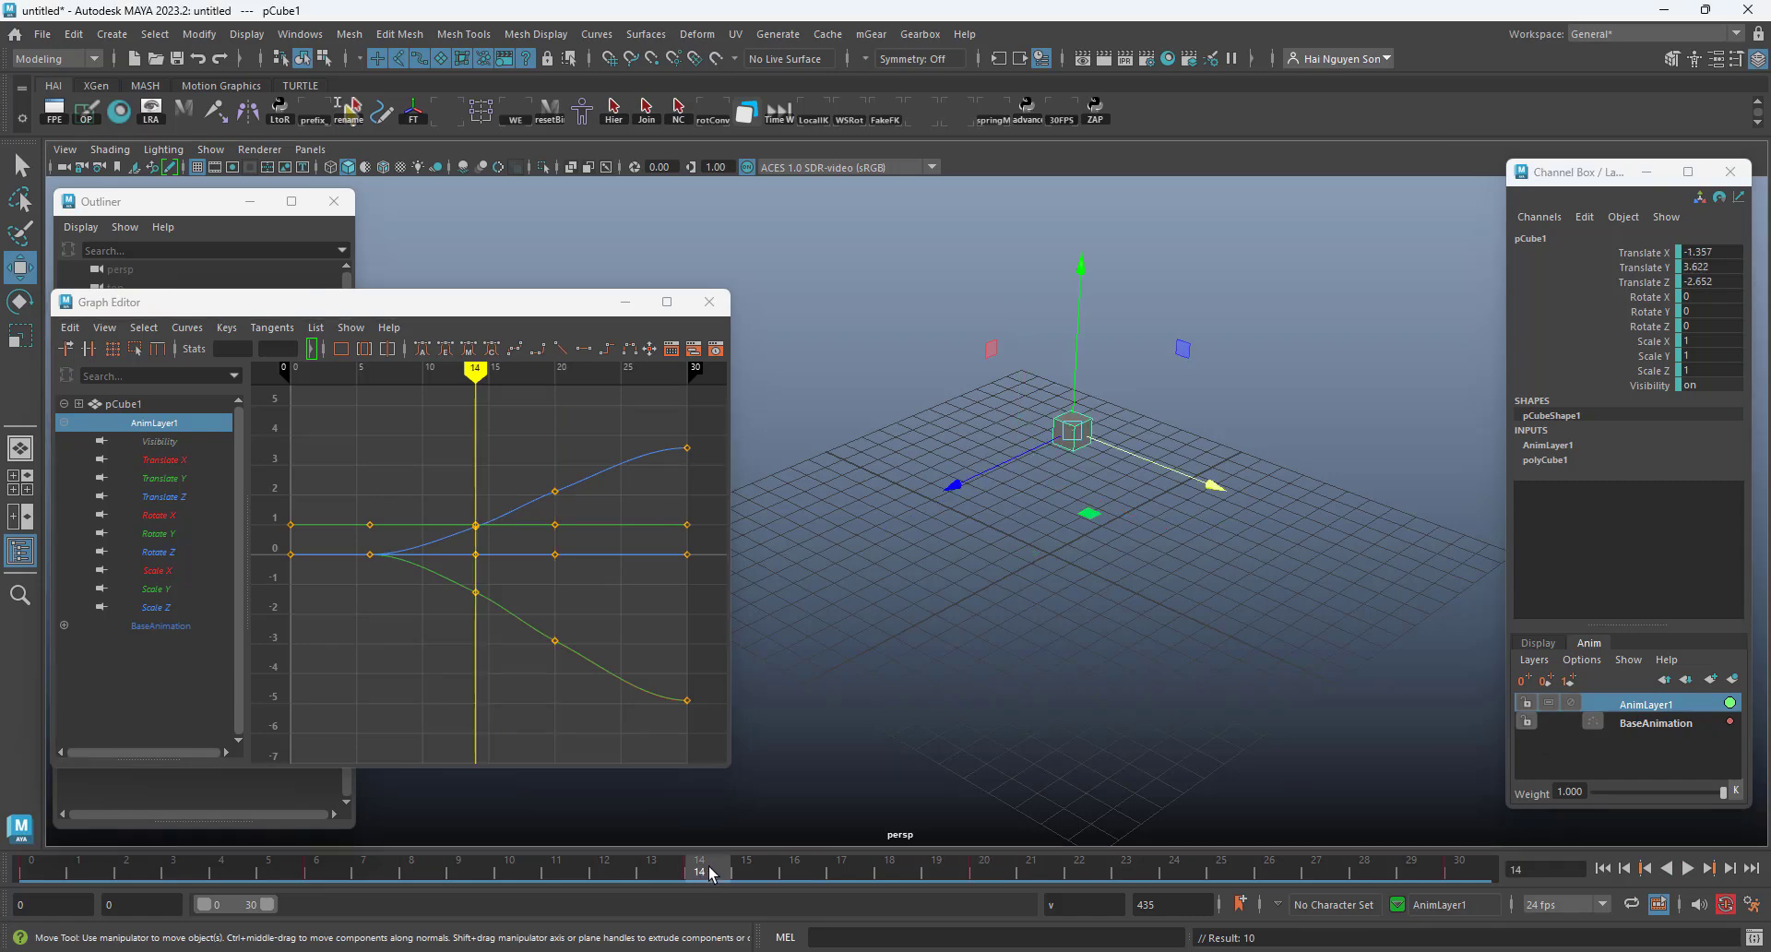
pyautogui.moveTo(710, 872); pyautogui.dragTo(977, 865, button='middle')
pyautogui.press('s')
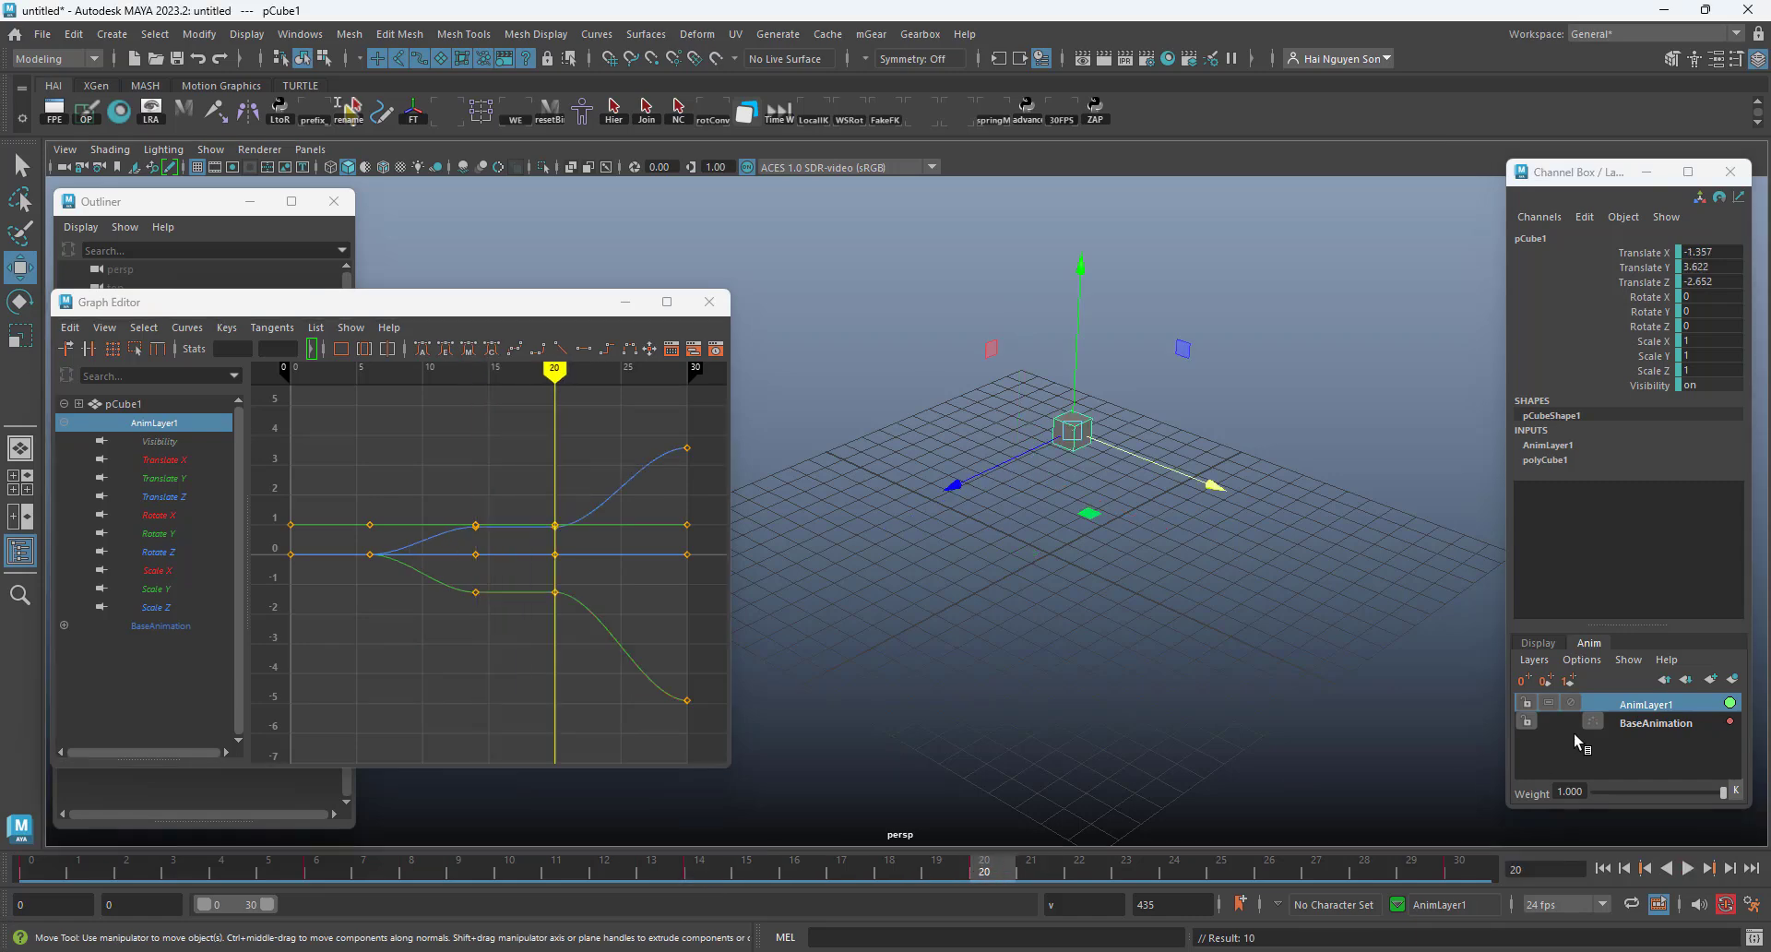
# - Check the BaseAnimation curves near frame 25, then go to frame 30 on AnimLayer1
pyautogui.click(1623, 723)
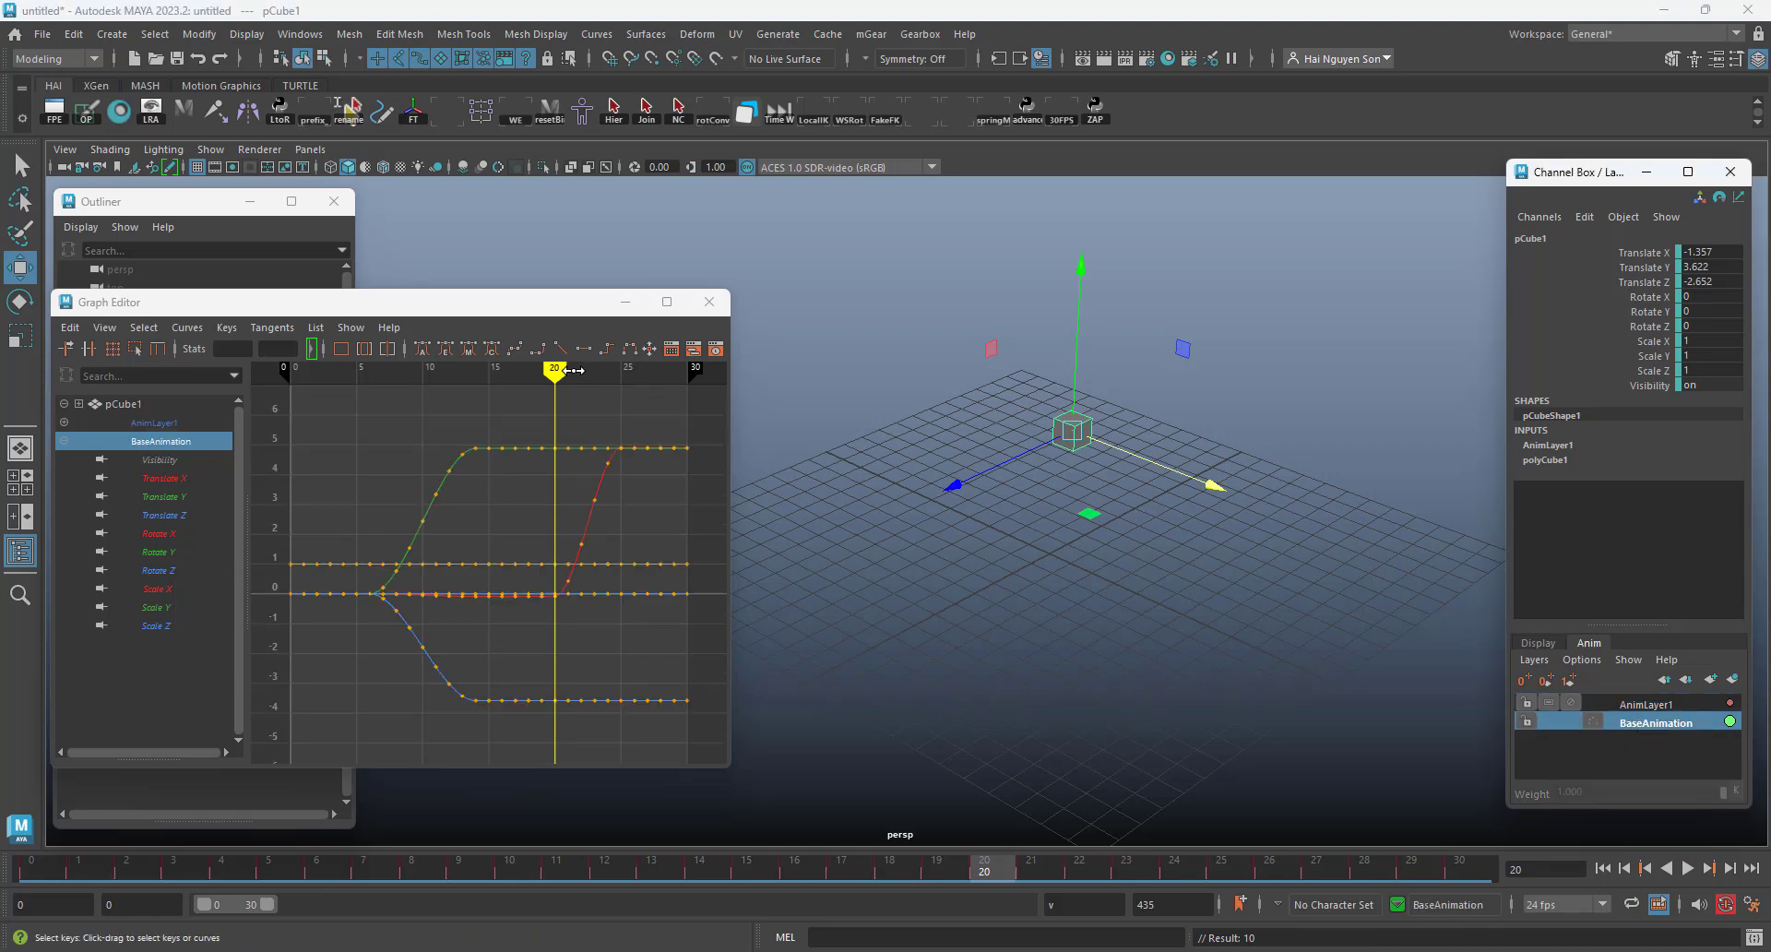
pyautogui.moveTo(562, 373); pyautogui.dragTo(624, 411)
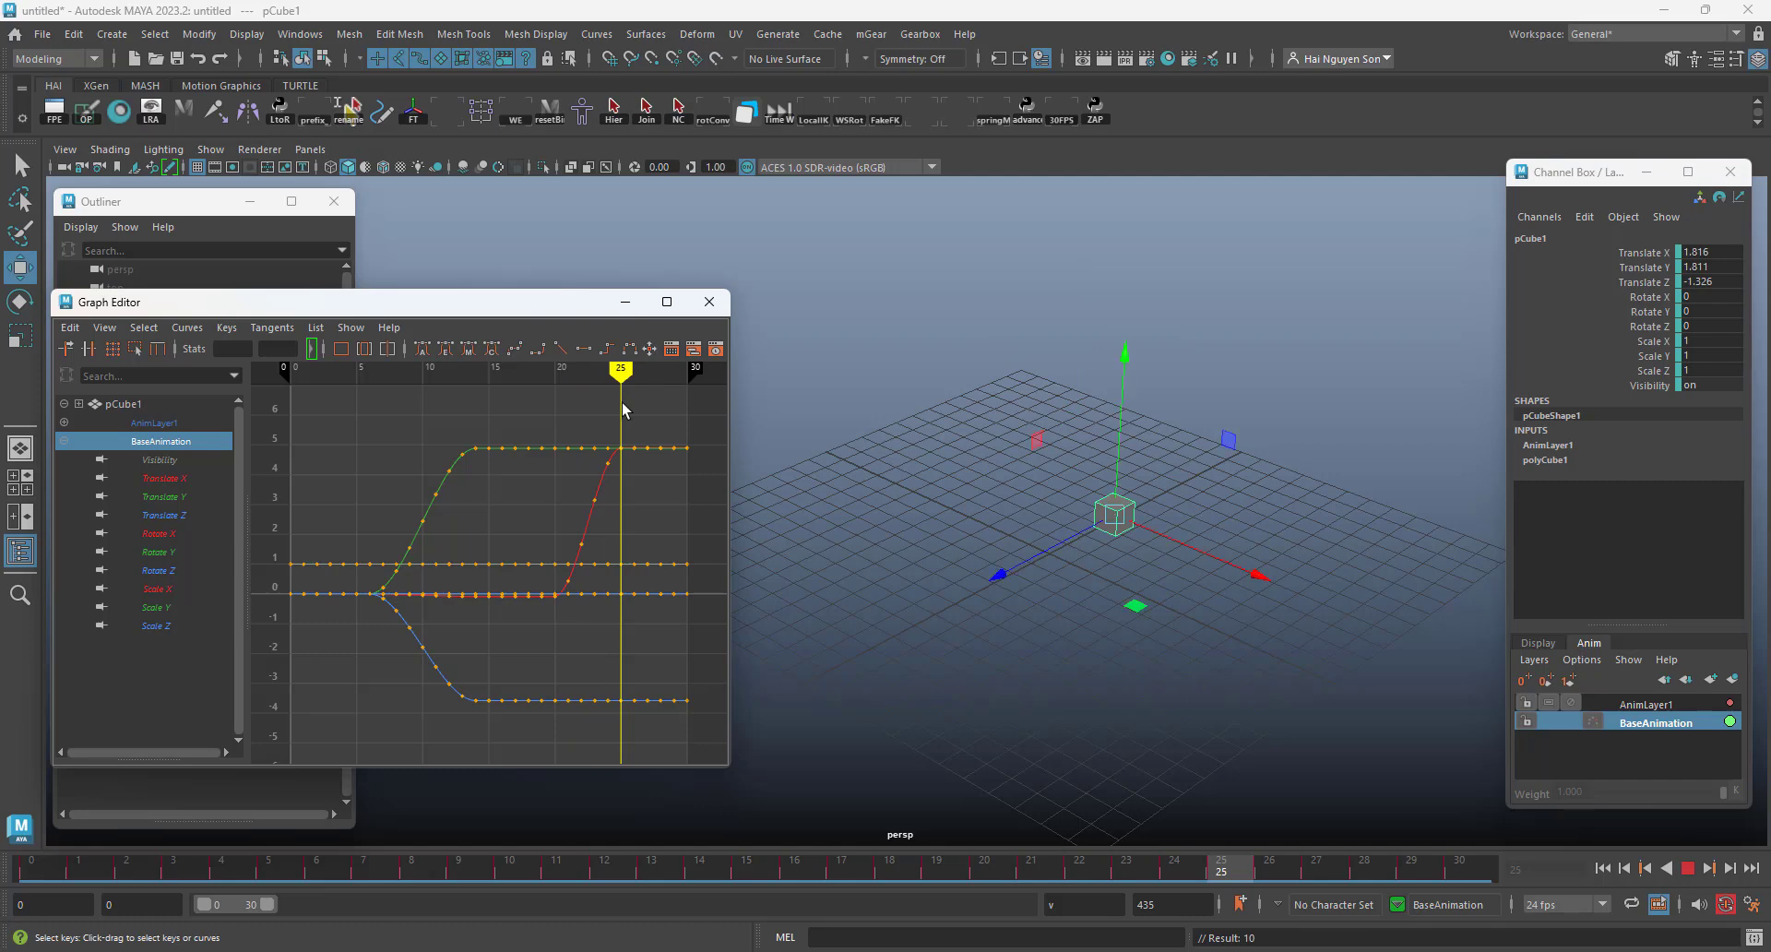
pyautogui.click(1671, 705)
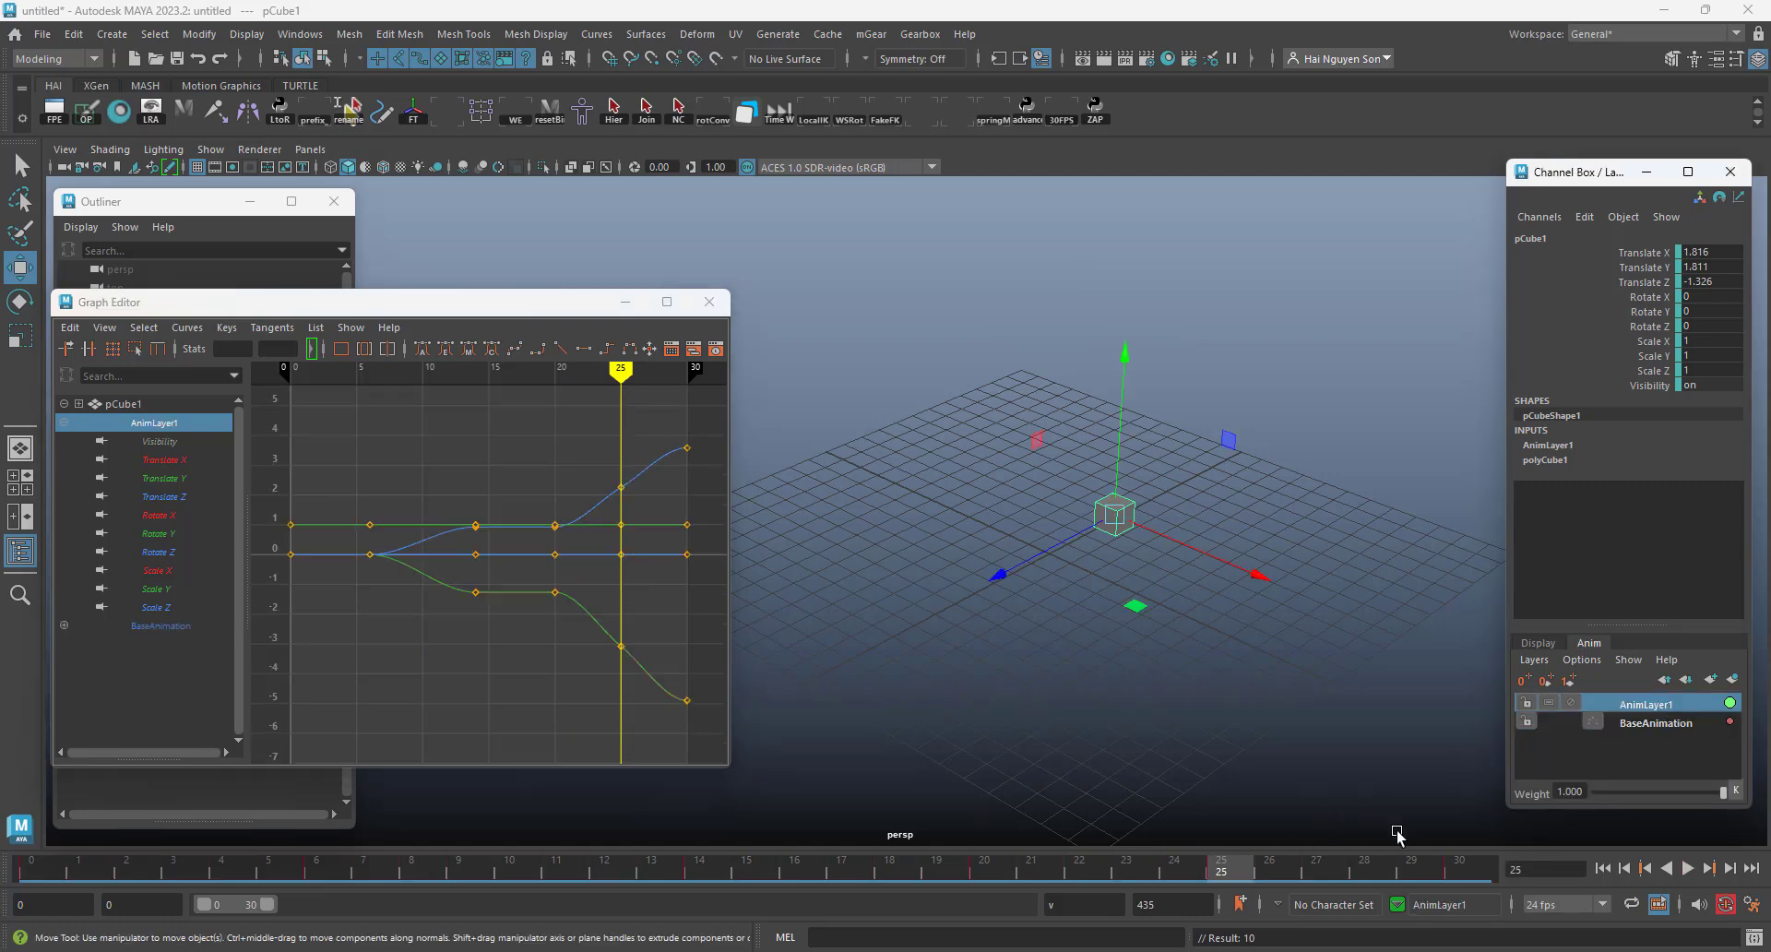
pyautogui.click(1470, 876)
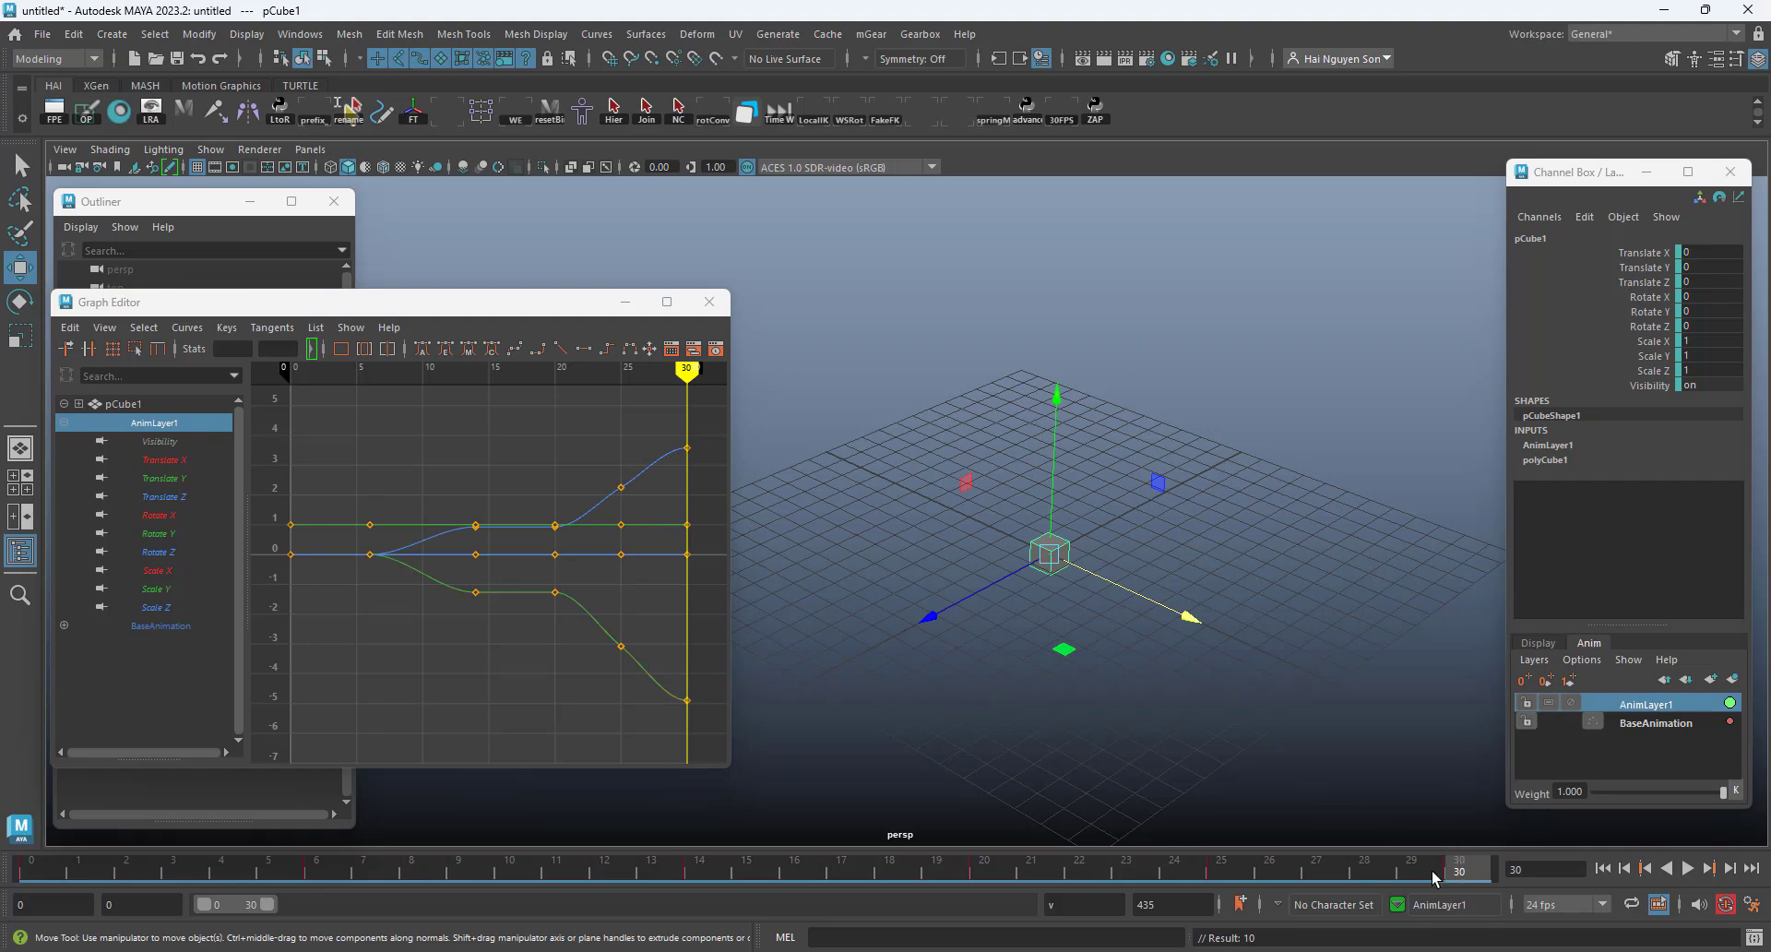
# - Carry the frame-30 offset values onto frame 25, then return to about frame 5
pyautogui.moveTo(1436, 878); pyautogui.dragTo(1221, 872)
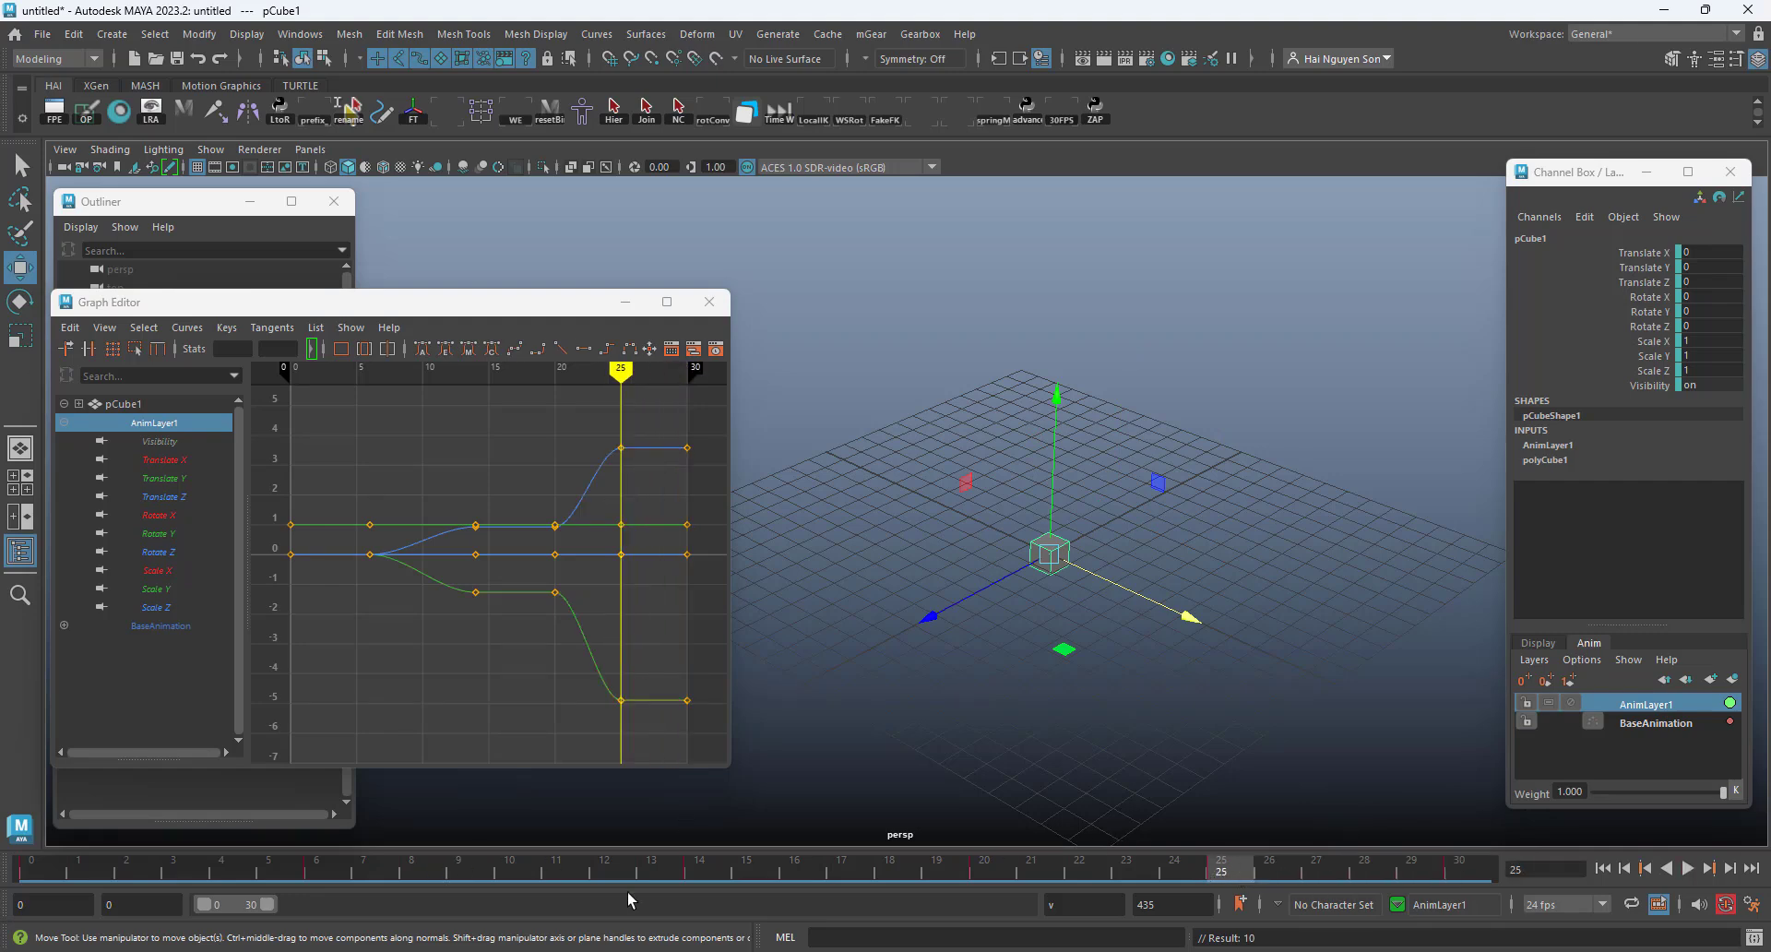
pyautogui.moveTo(56, 867); pyautogui.dragTo(1466, 871)
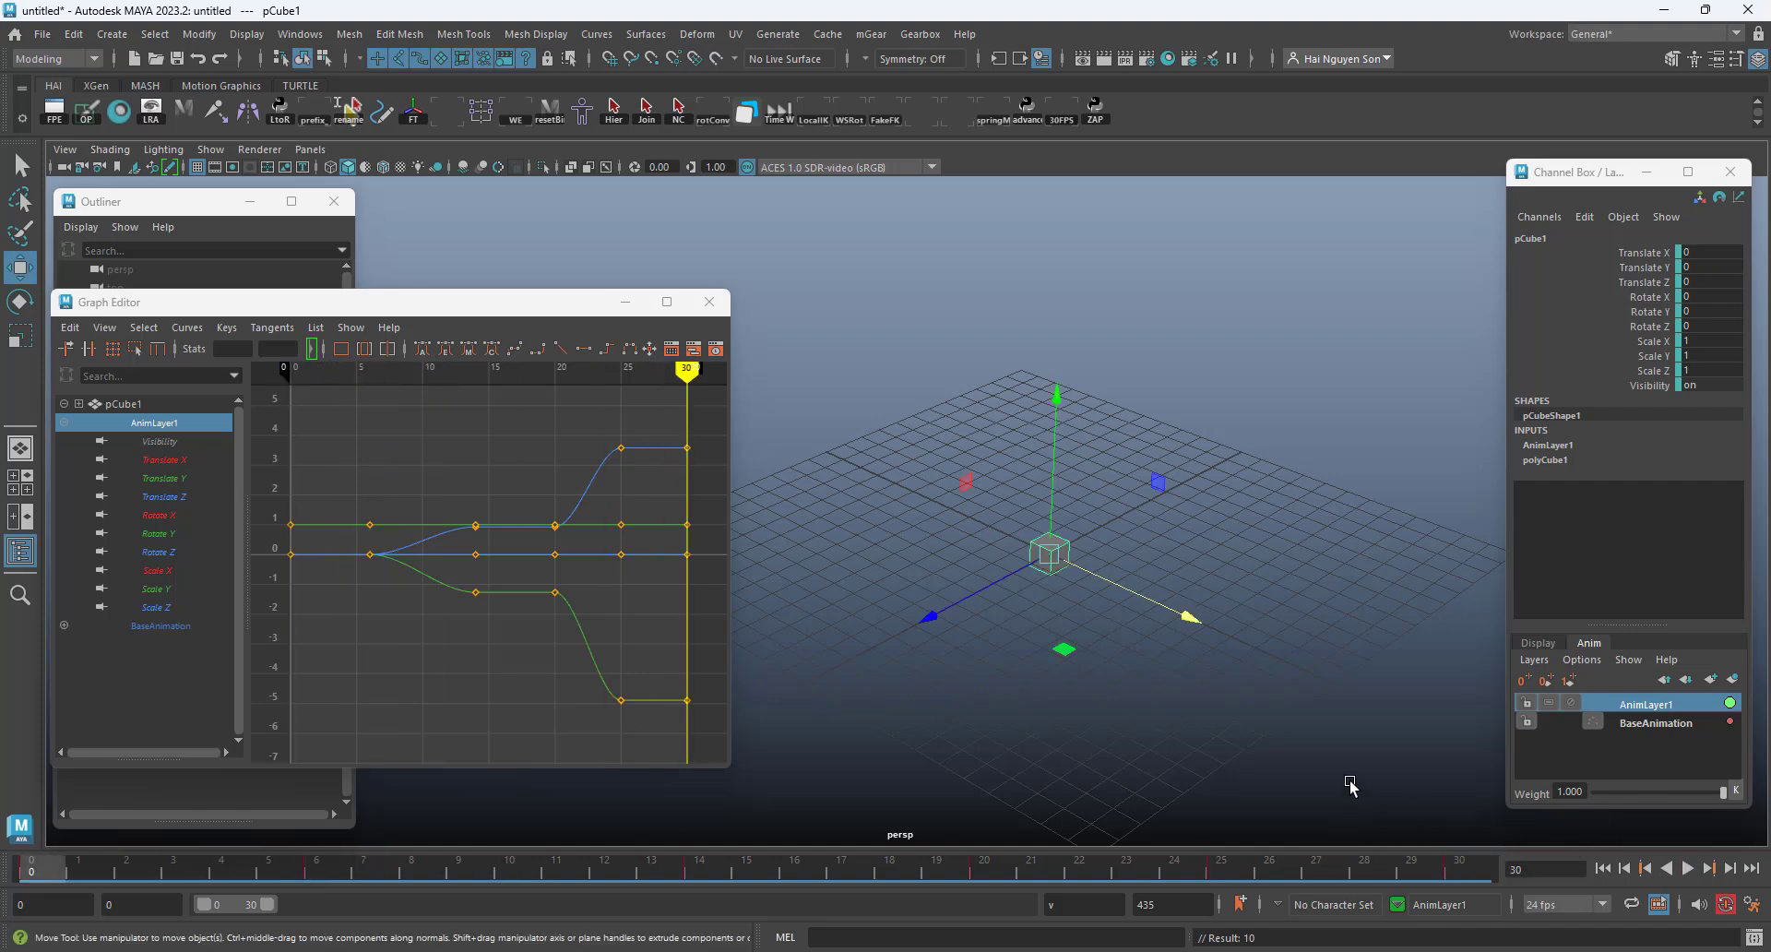
pyautogui.moveTo(41, 874); pyautogui.dragTo(316, 872)
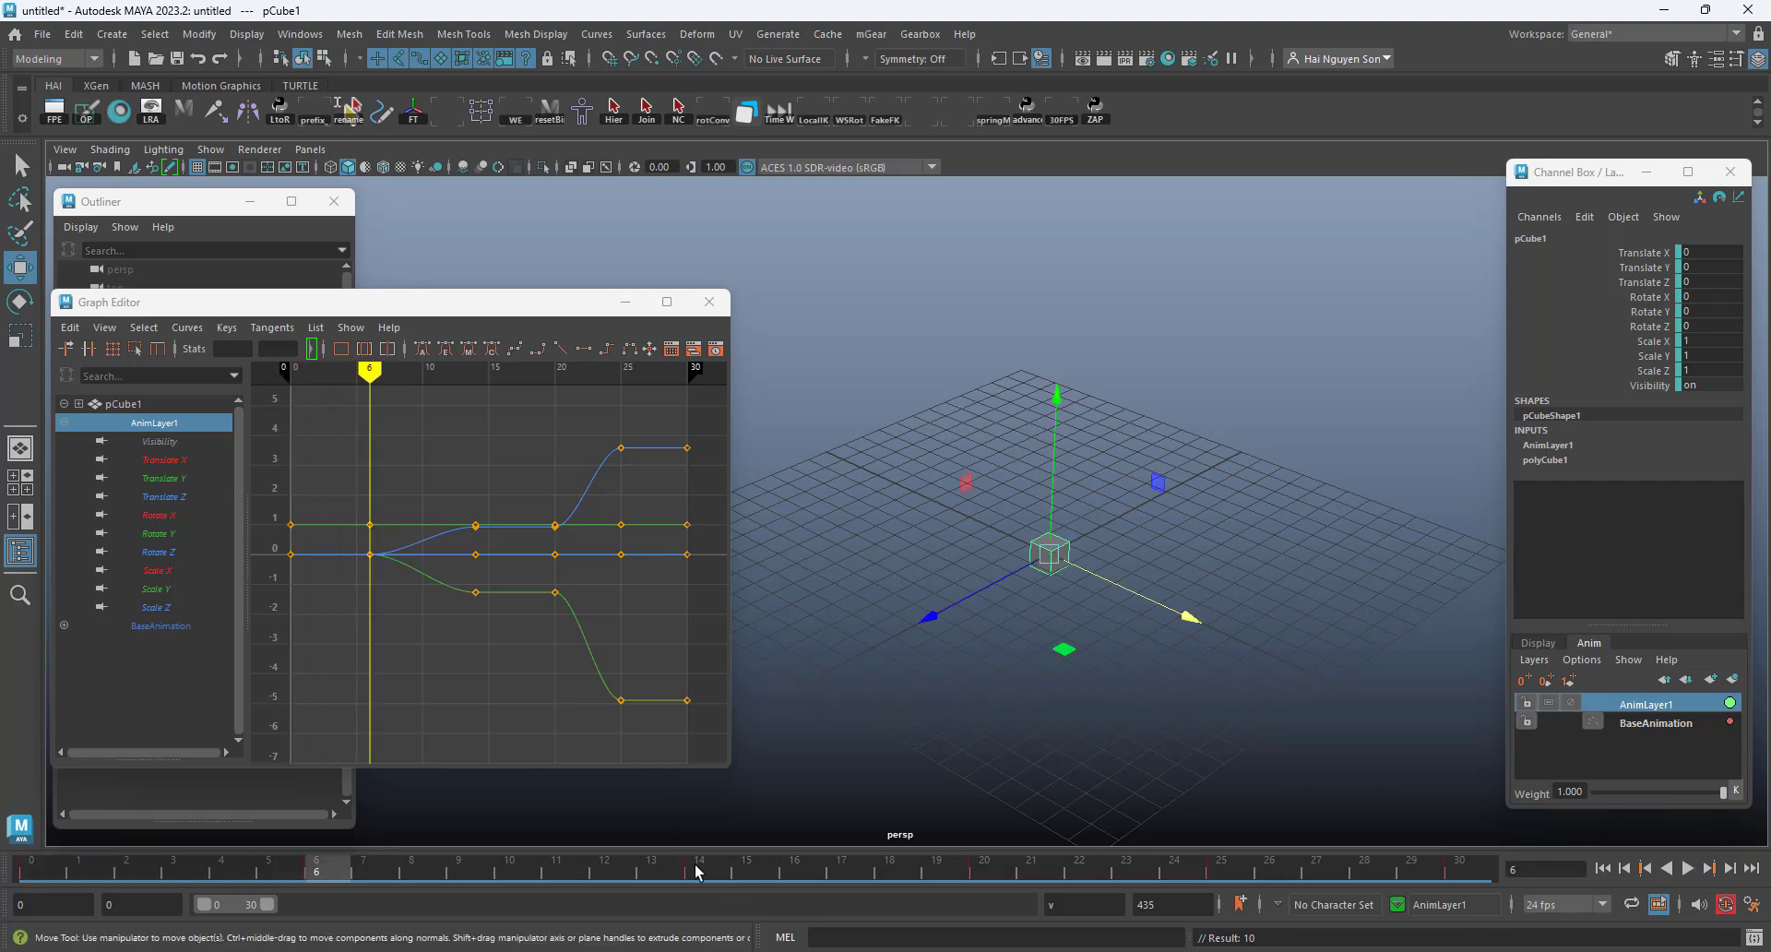
# - Play the animation back, stop it, and play it again
pyautogui.hotkey('alt', 'v')
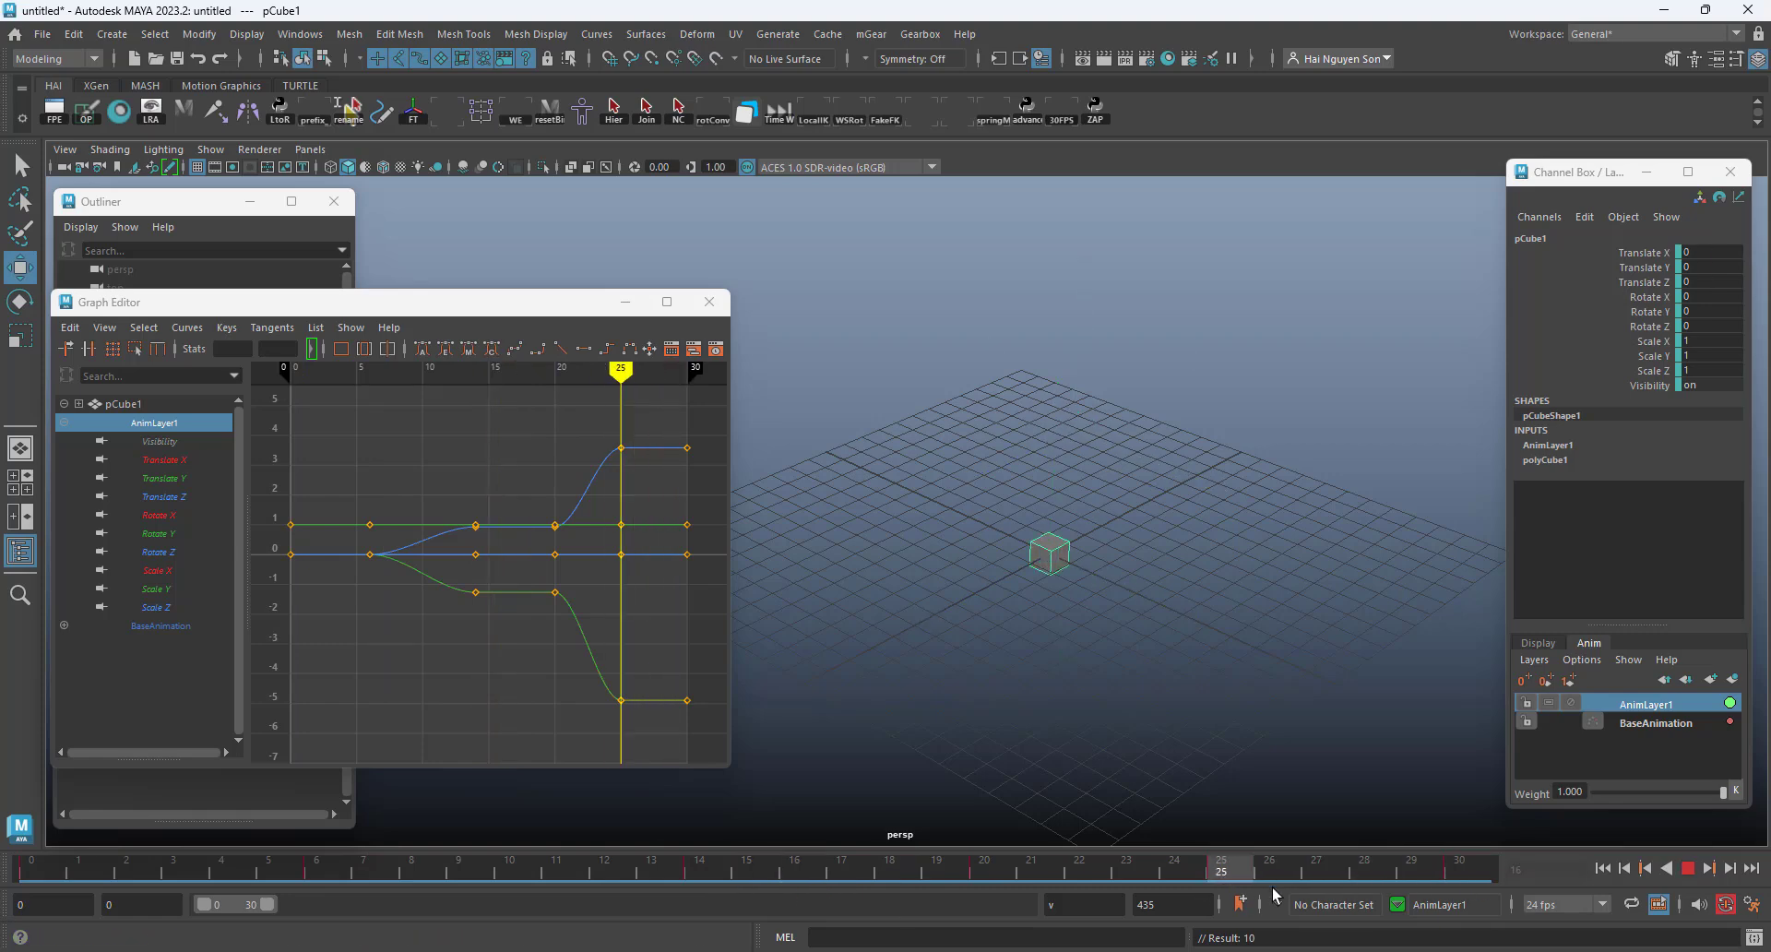
pyautogui.hotkey('alt', 'v')
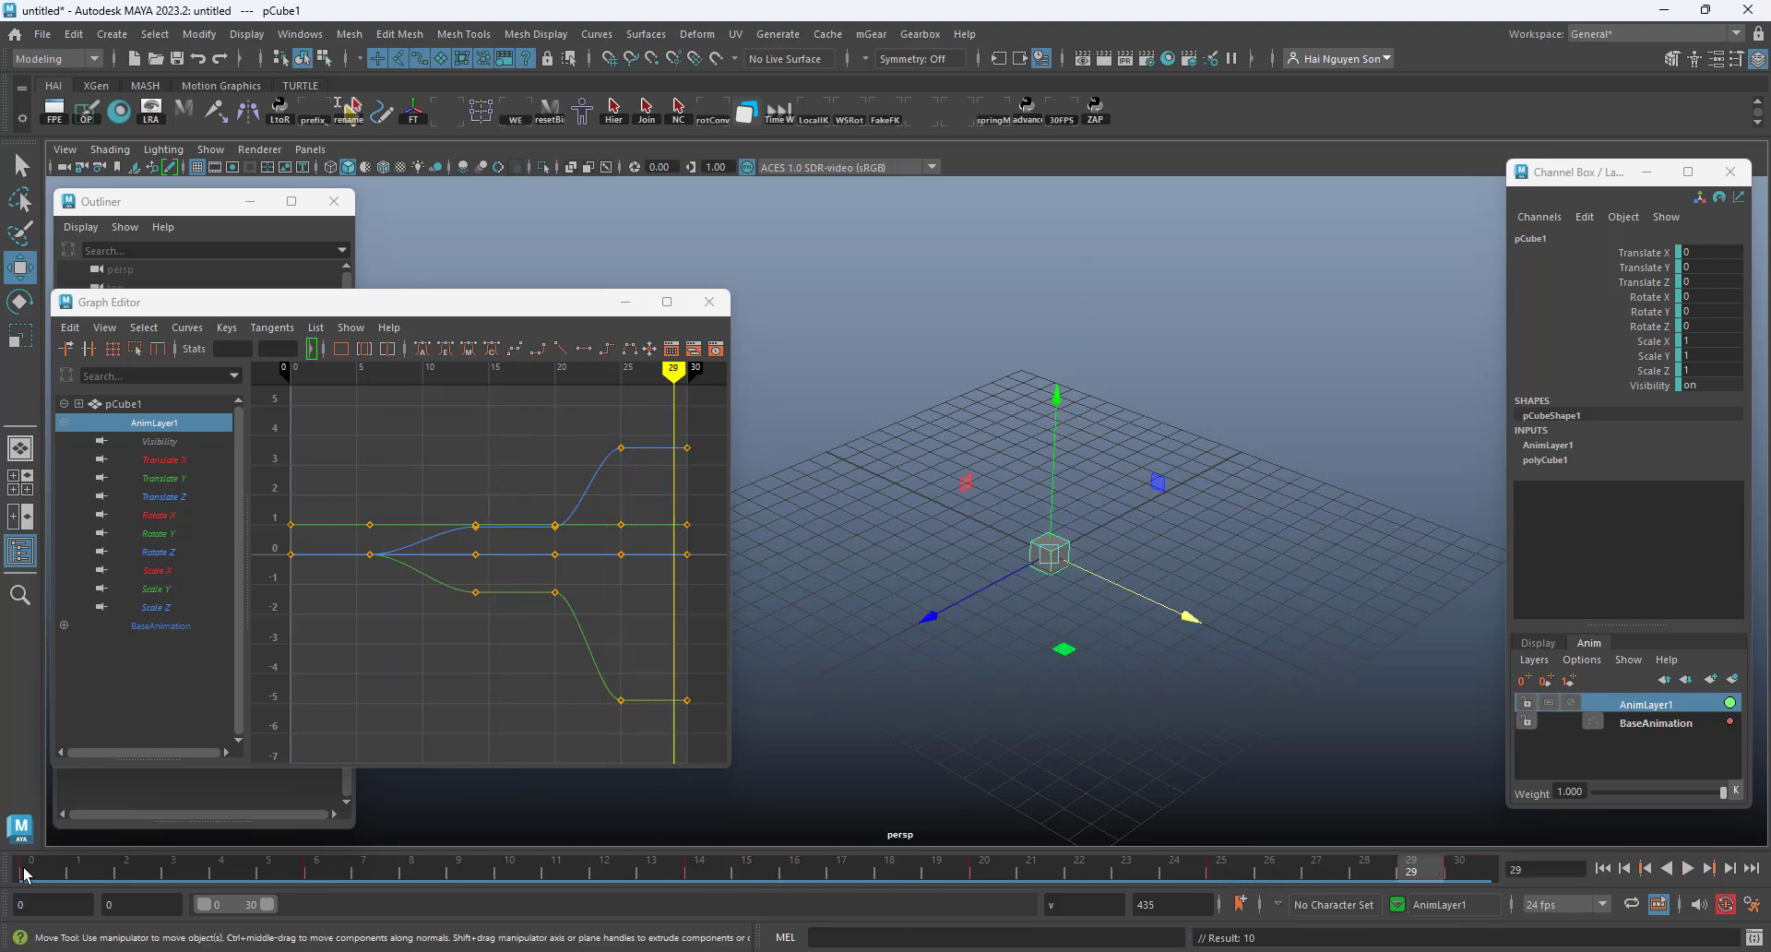
pyautogui.hotkey('alt', 'v')
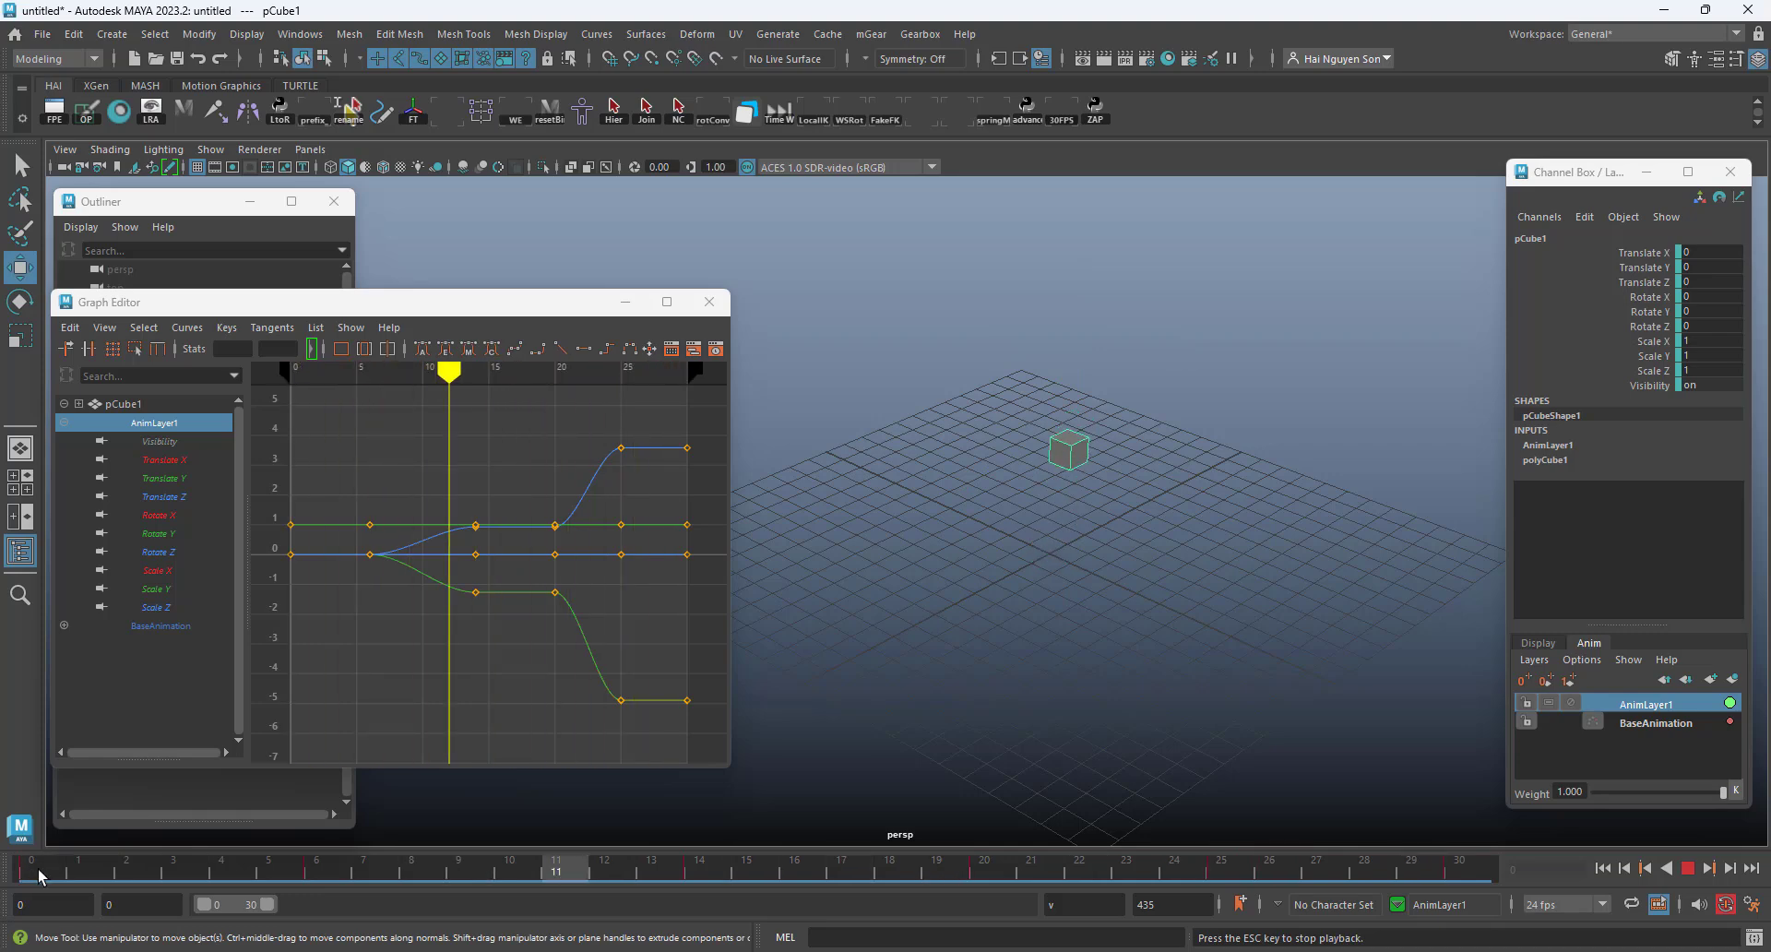